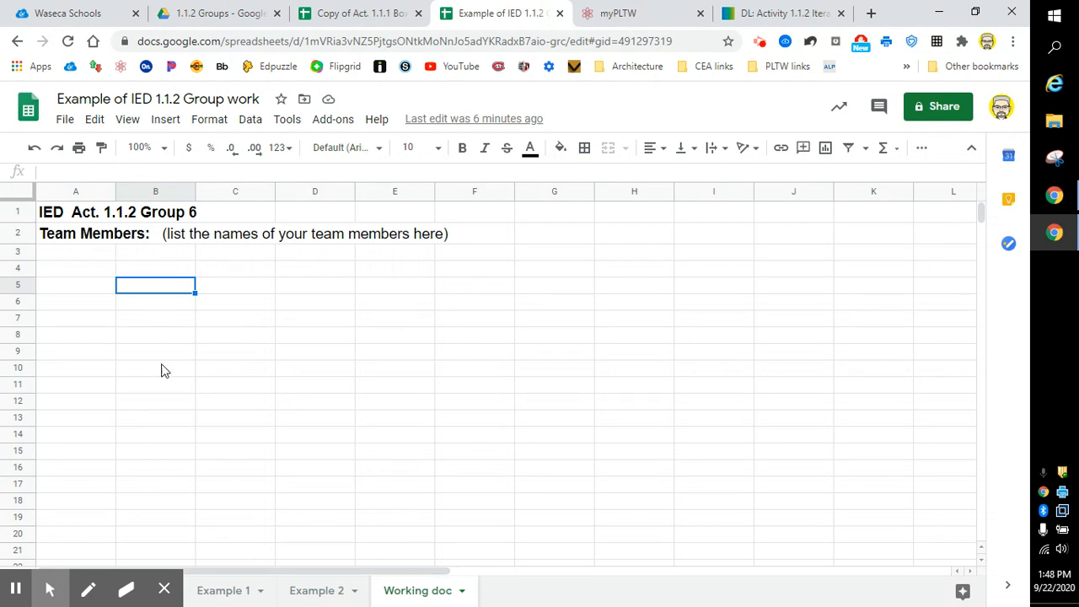
# Step: Replace the team members placeholder in A2 of the Working doc sheet with the first names of the three members
pyautogui.click(317, 594)
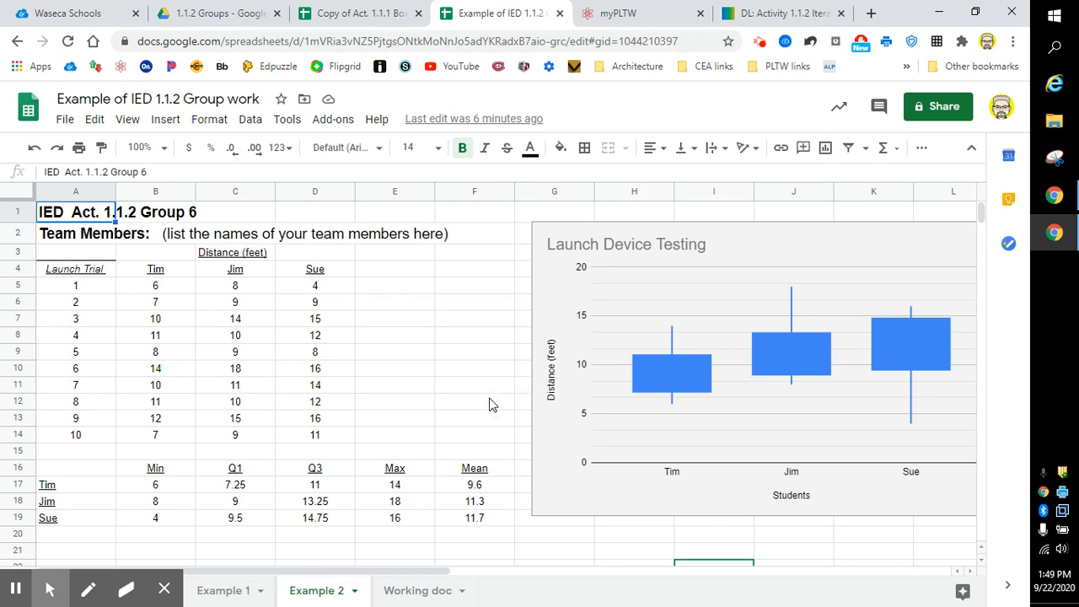
pyautogui.click(417, 590)
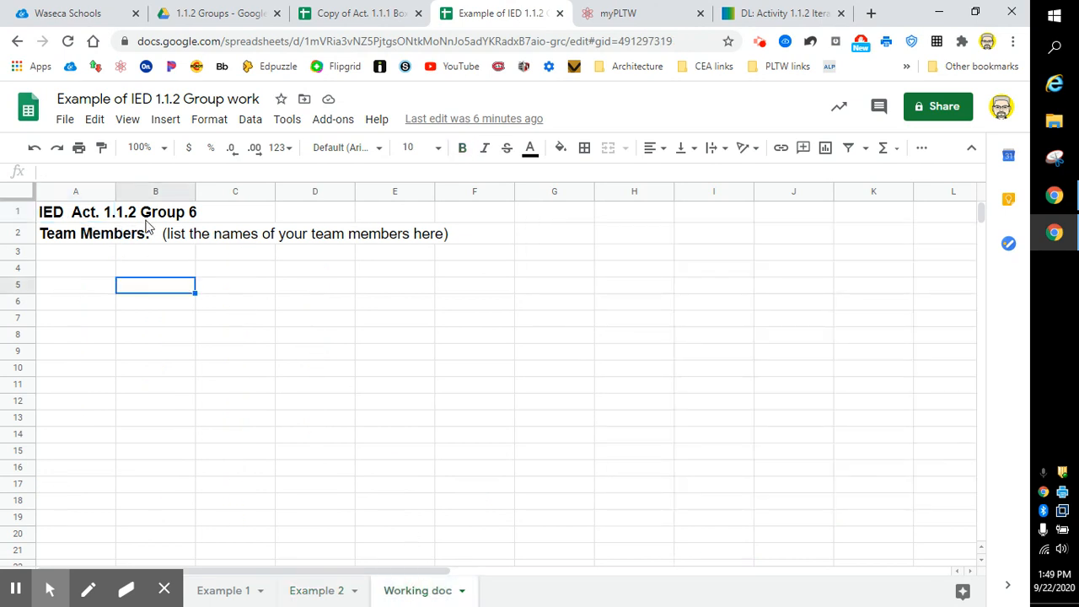
pyautogui.click(106, 241)
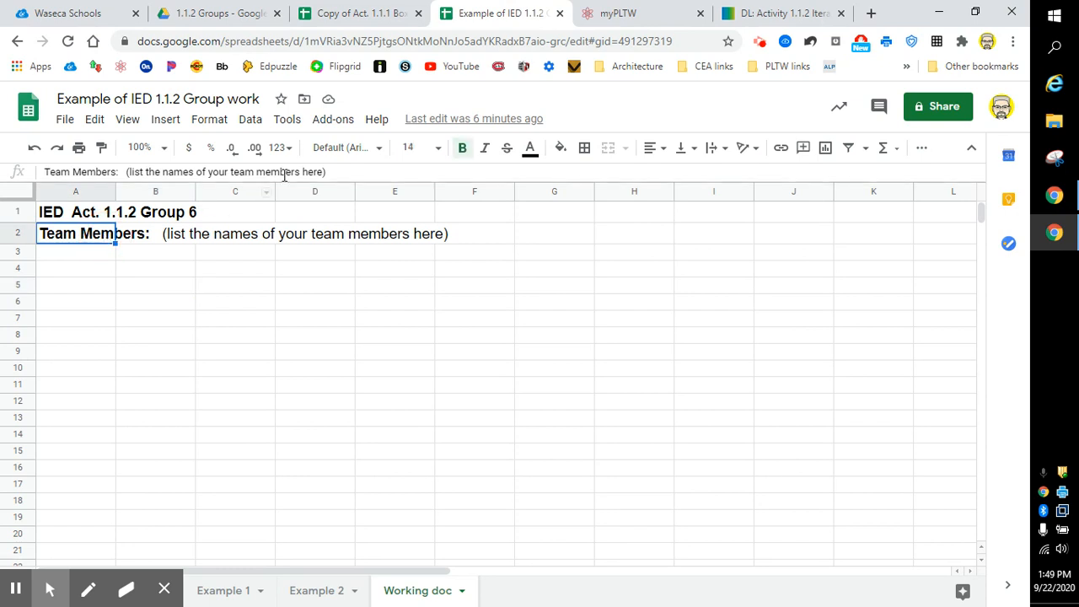
pyautogui.moveTo(328, 172); pyautogui.dragTo(108, 166)
pyautogui.write('Ti')
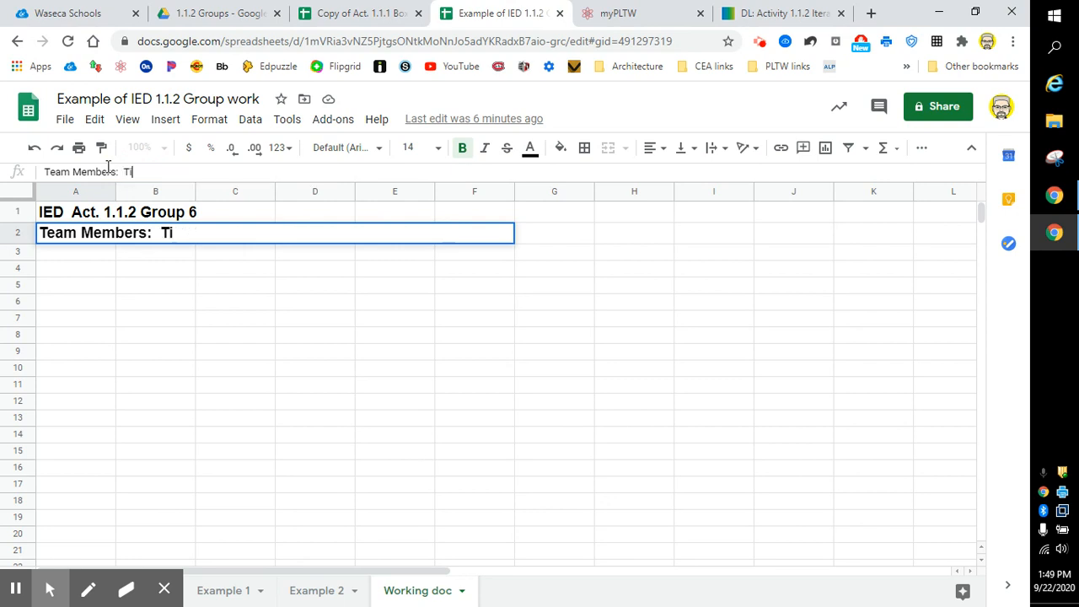
pyautogui.write('m, Jim ')
pyautogui.write(' Sue')
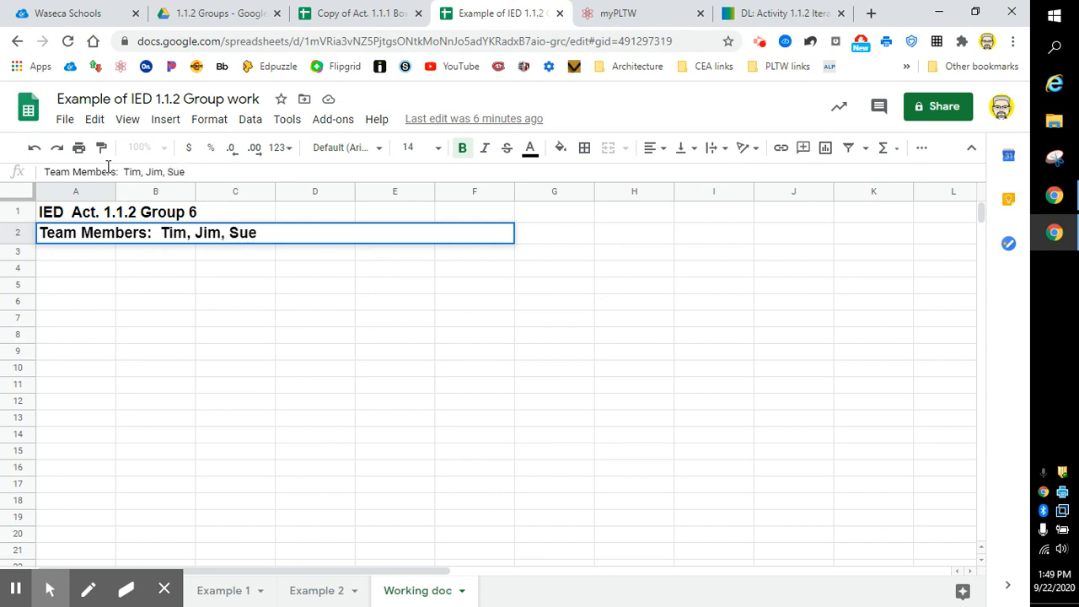
pyautogui.click(155, 305)
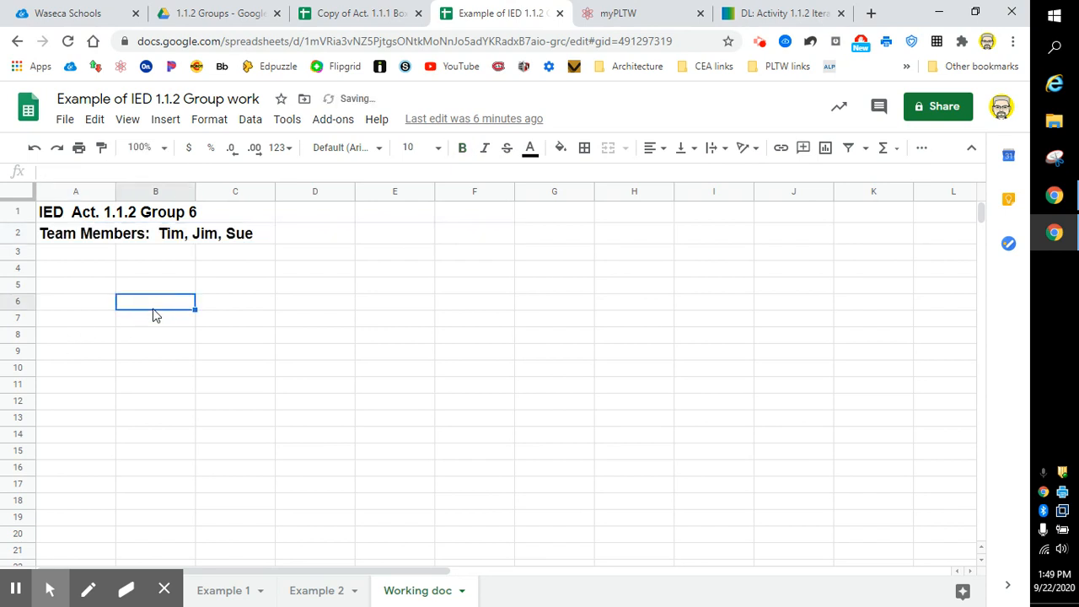
# Step: Enter the column heading Launch Trial in cell A4 of the Working doc sheet, following the layout of Example 2
pyautogui.click(70, 272)
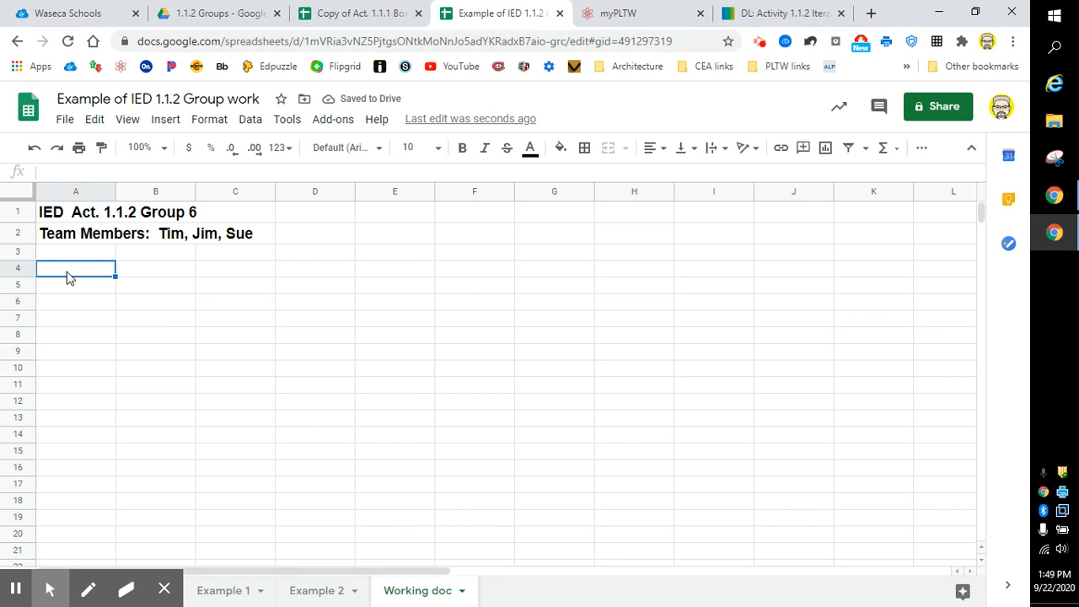
pyautogui.press('Up')
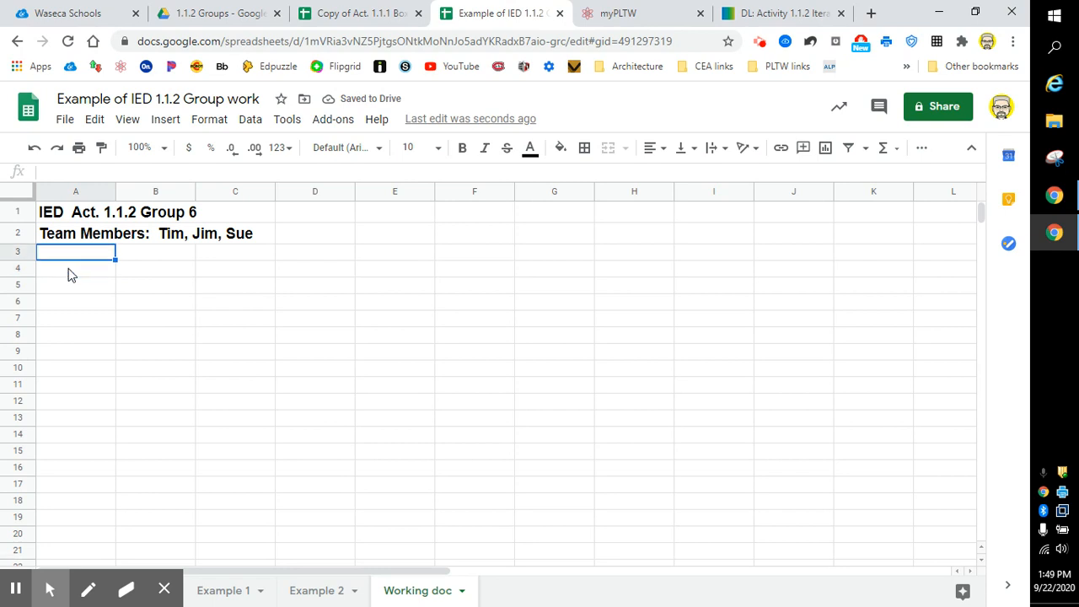
pyautogui.click(70, 272)
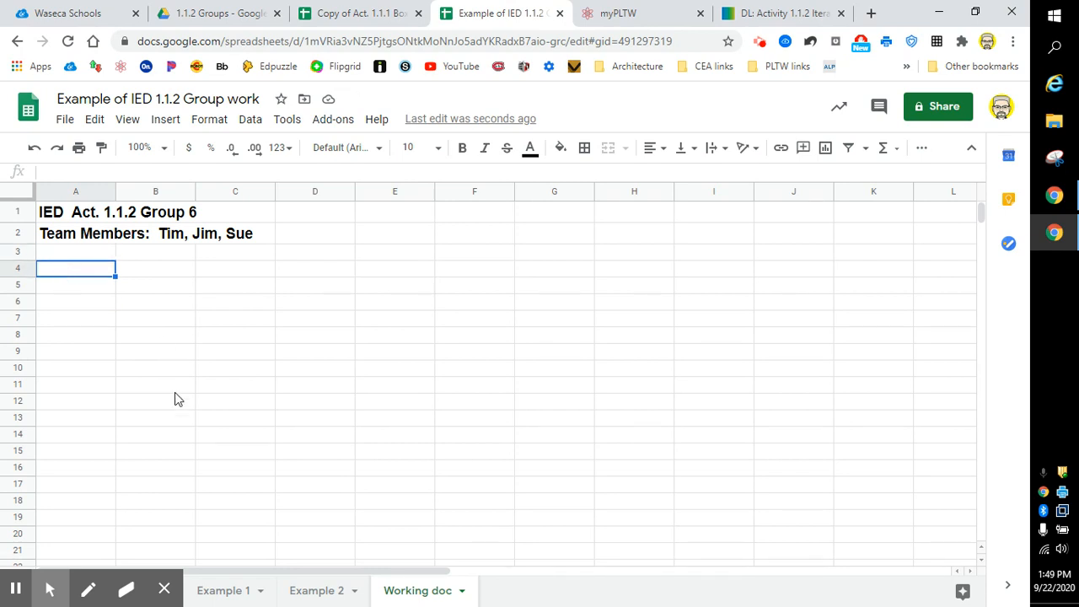
pyautogui.click(308, 591)
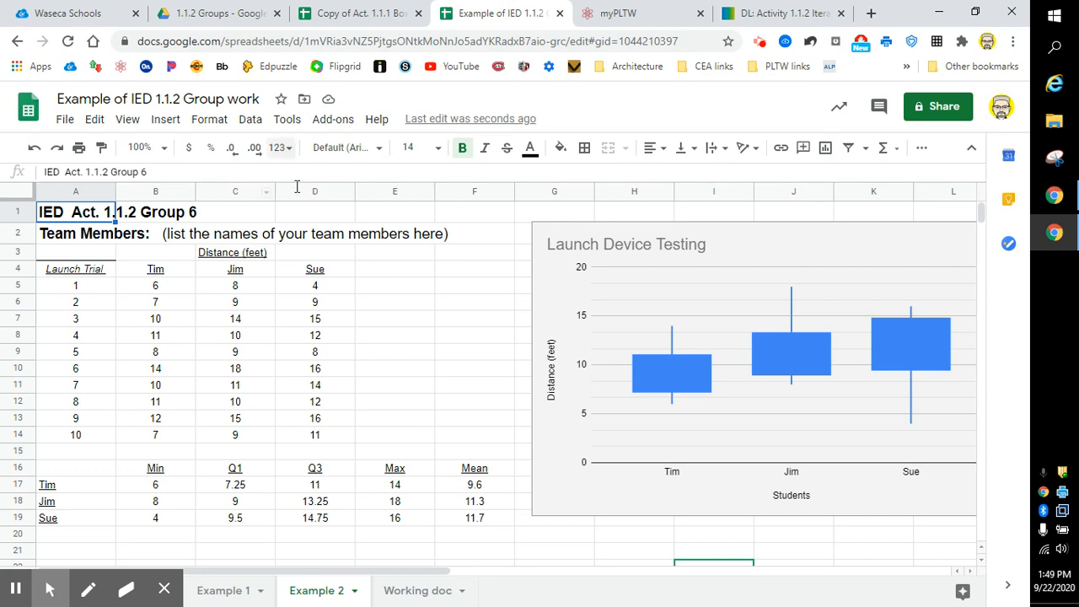
pyautogui.click(410, 592)
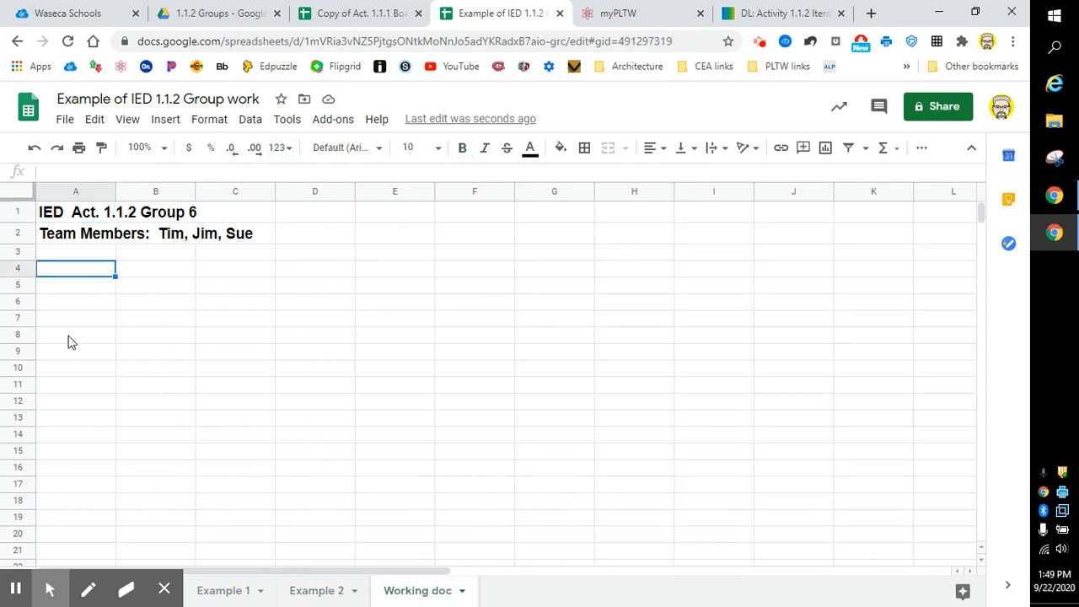
pyautogui.write('Launch Trial')
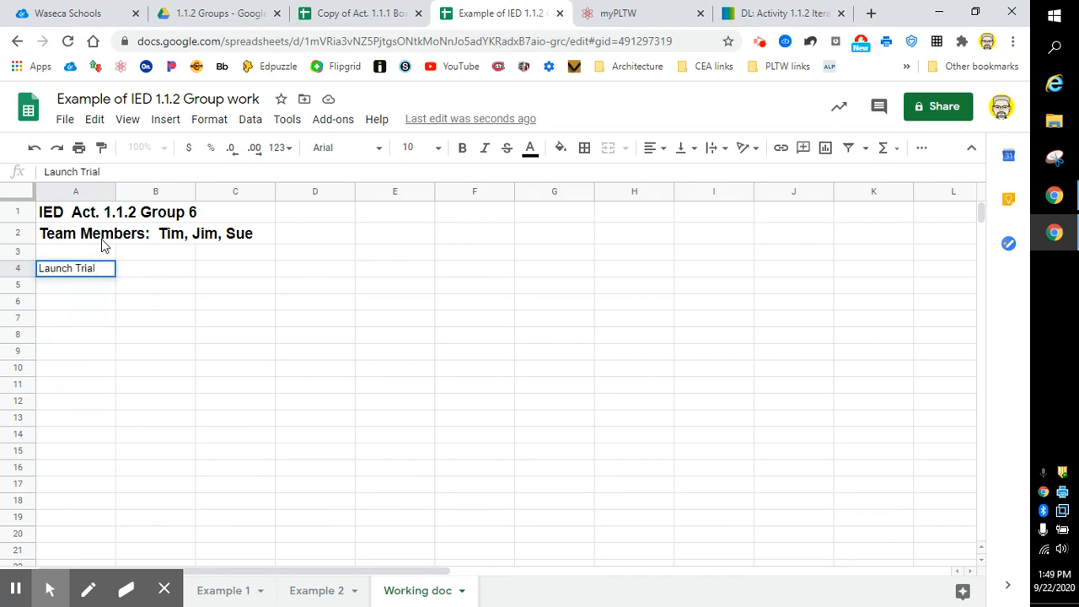
pyautogui.press('Return')
# Step: Enter 1 and 2 below the Launch Trial heading and extend the series to 10 in A5:A14
pyautogui.write('1')
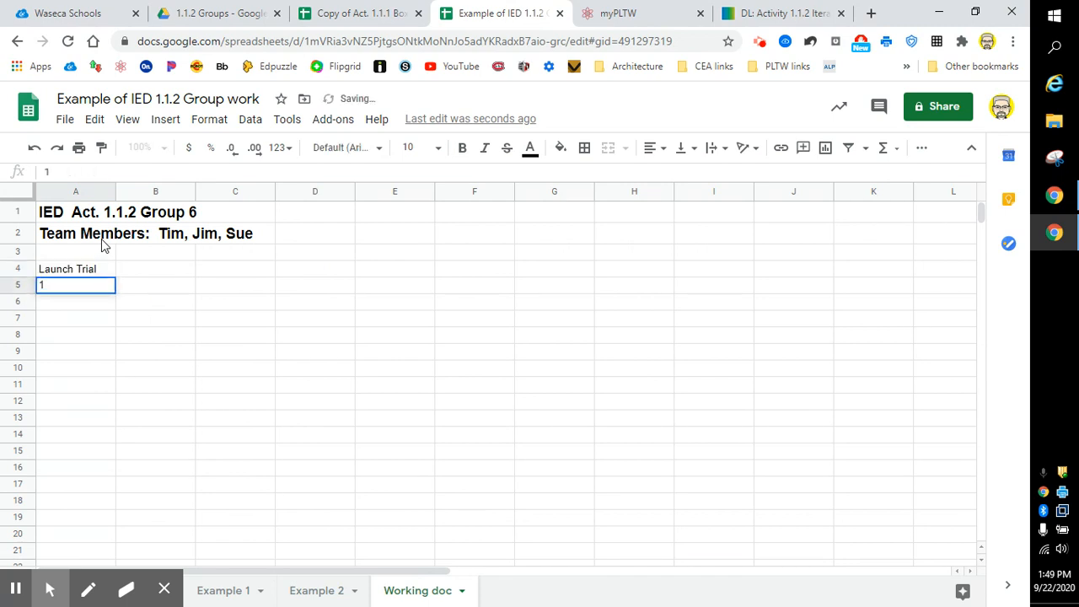
pyautogui.press('Return')
pyautogui.write('2')
pyautogui.press('Return')
pyautogui.press('Up')
pyautogui.press('Up')
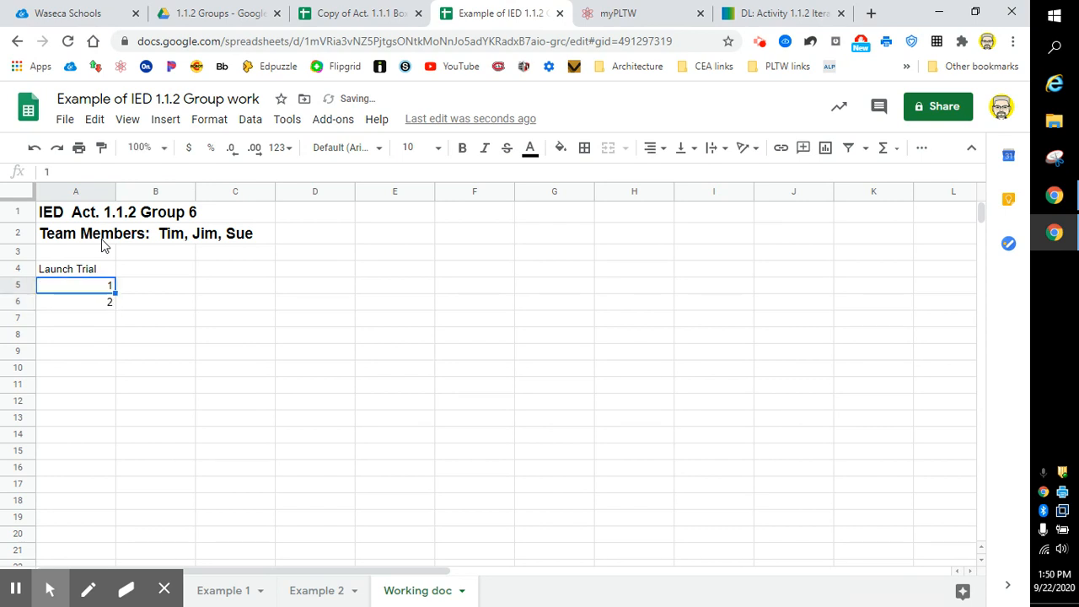
pyautogui.click(115, 309)
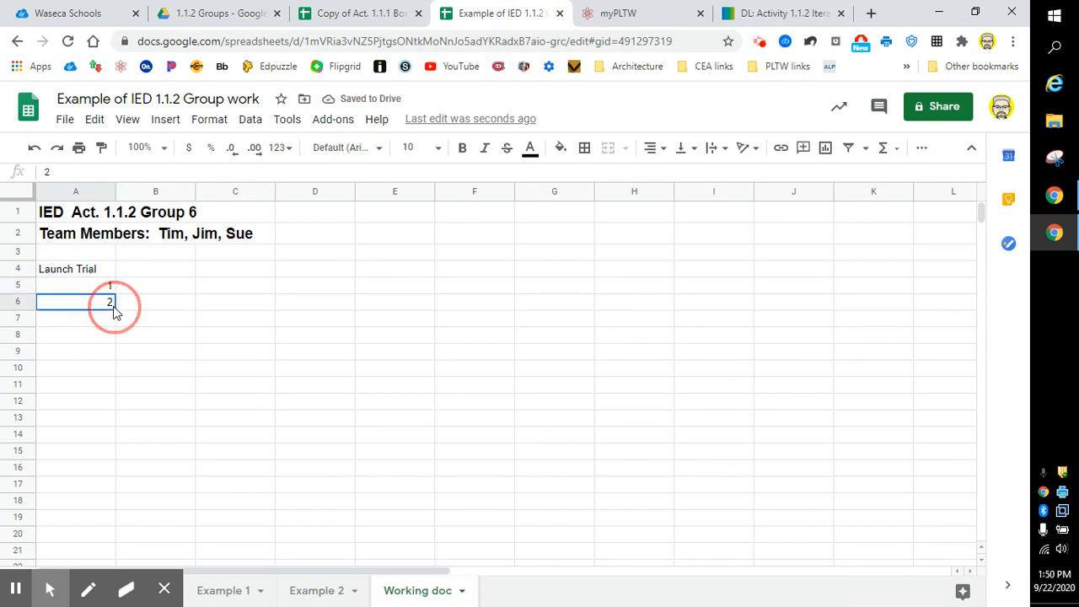
pyautogui.click(109, 290)
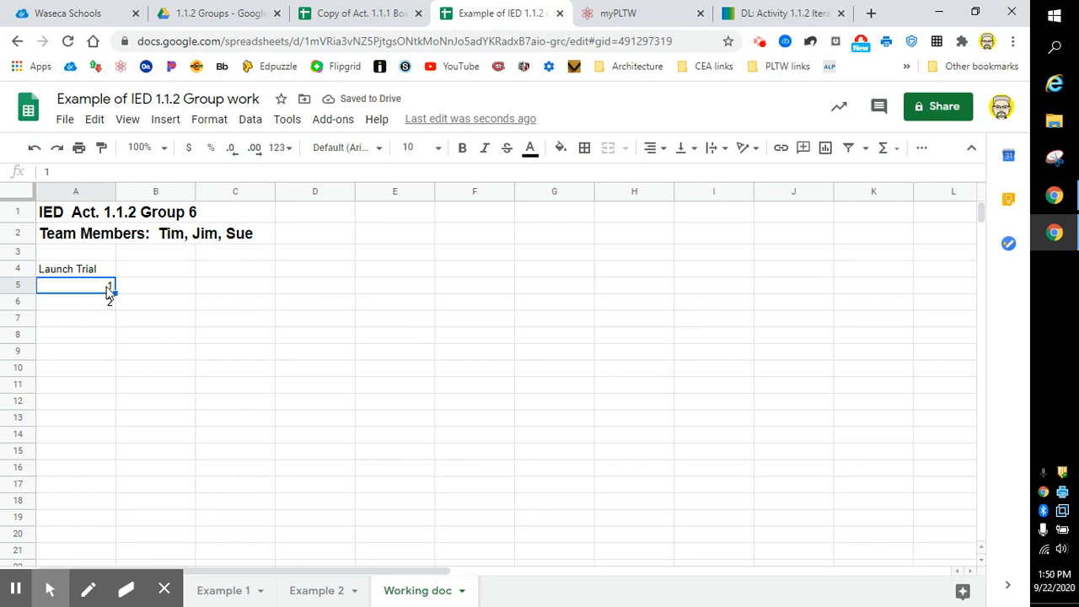
pyautogui.keyDown('shift'); pyautogui.click(101, 302); pyautogui.keyUp('shift')
pyautogui.moveTo(114, 311); pyautogui.dragTo(90, 444)
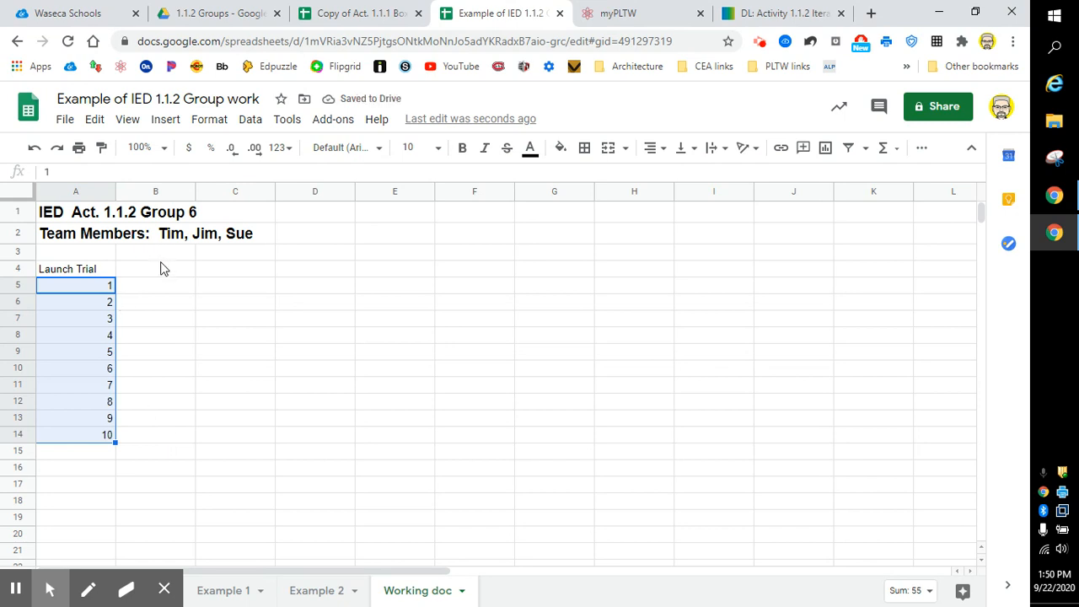
# Step: Enter the heading Distances (ft) in cell C3 above the data columns
pyautogui.click(224, 254)
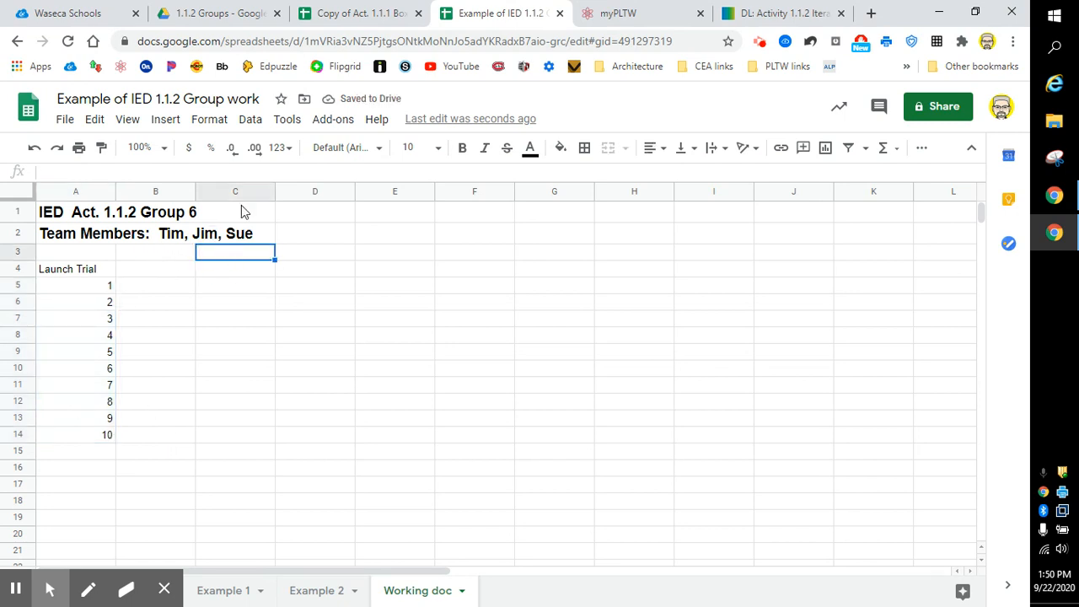
pyautogui.write('Distances')
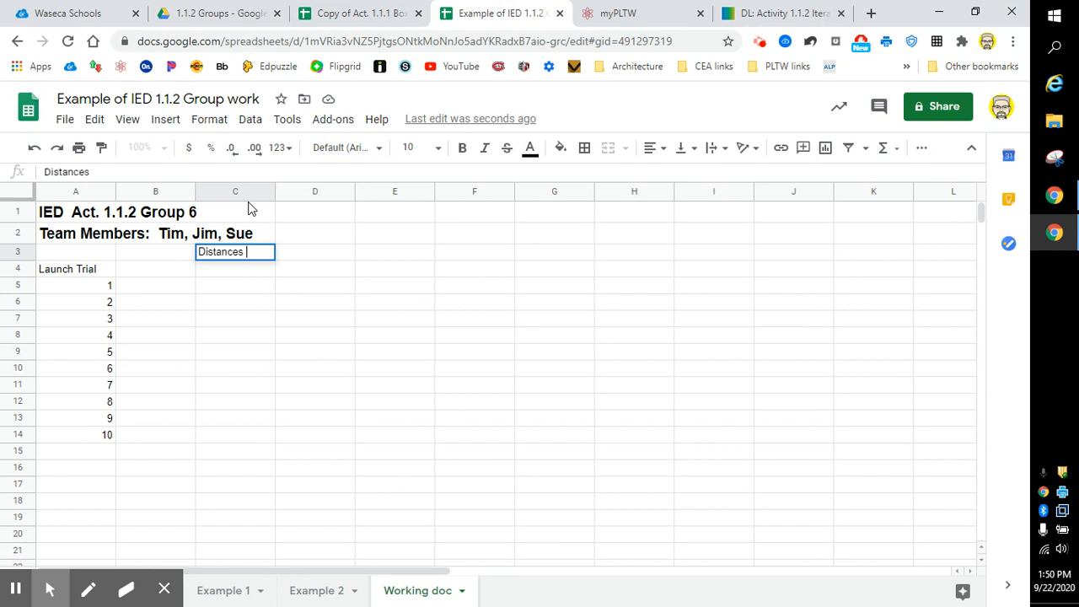
pyautogui.write(' (ft)')
# Step: Enter the three team members' first names as column headings in B4, C4 and D4
pyautogui.click(182, 279)
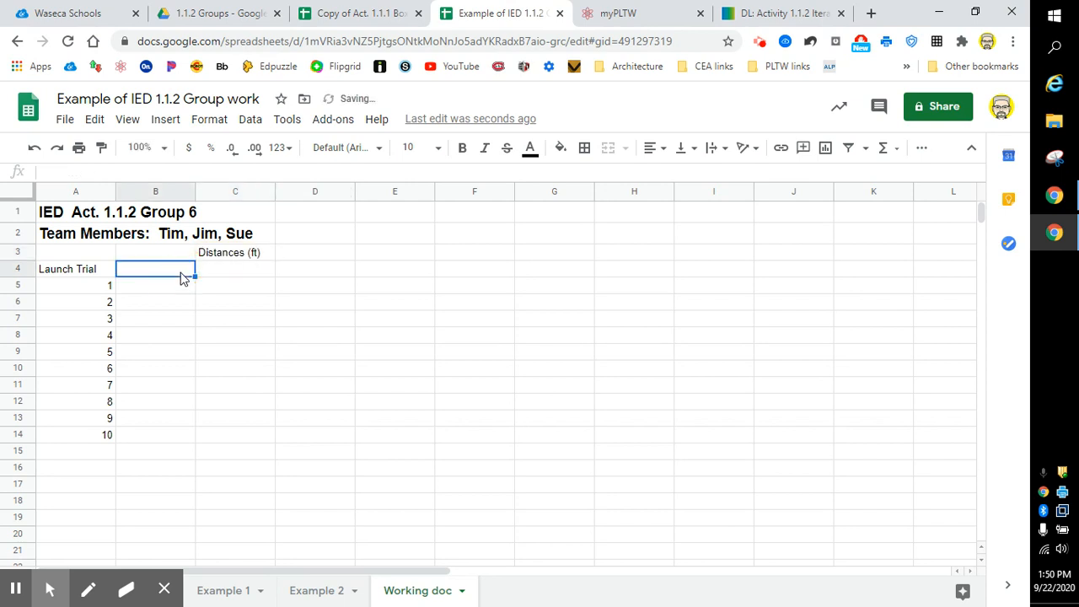
pyautogui.write('Tim')
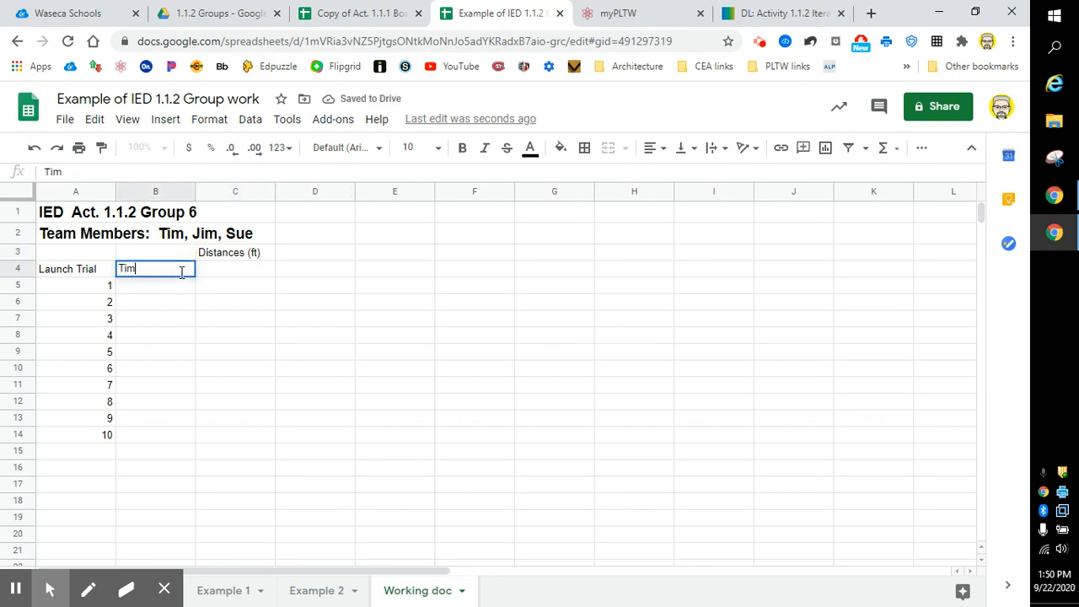
pyautogui.press('Tab')
pyautogui.write('Jim')
pyautogui.press('Tab')
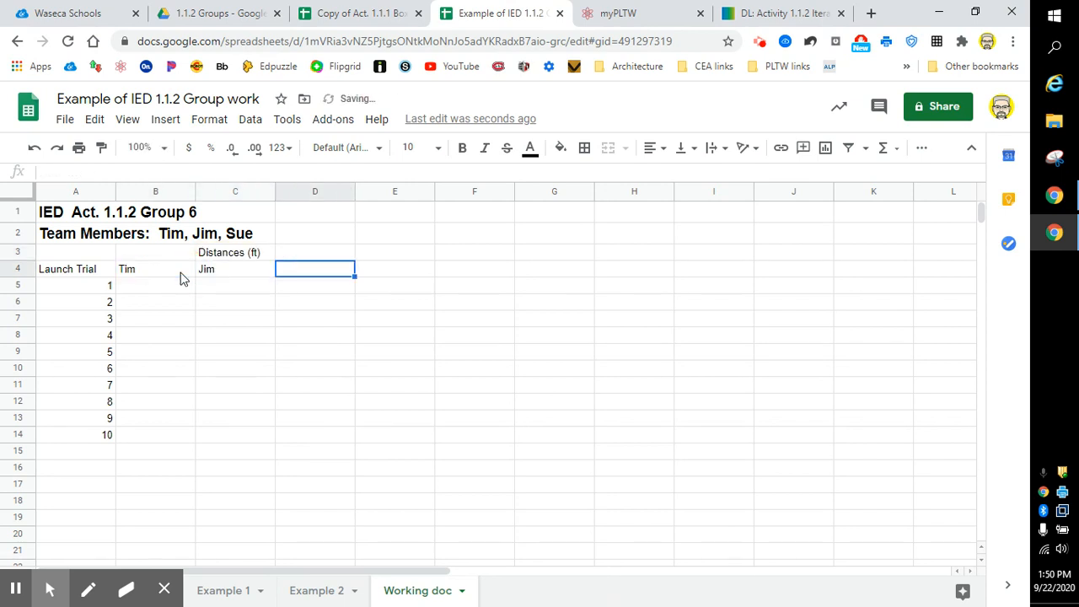
pyautogui.write('Sue')
pyautogui.click(344, 307)
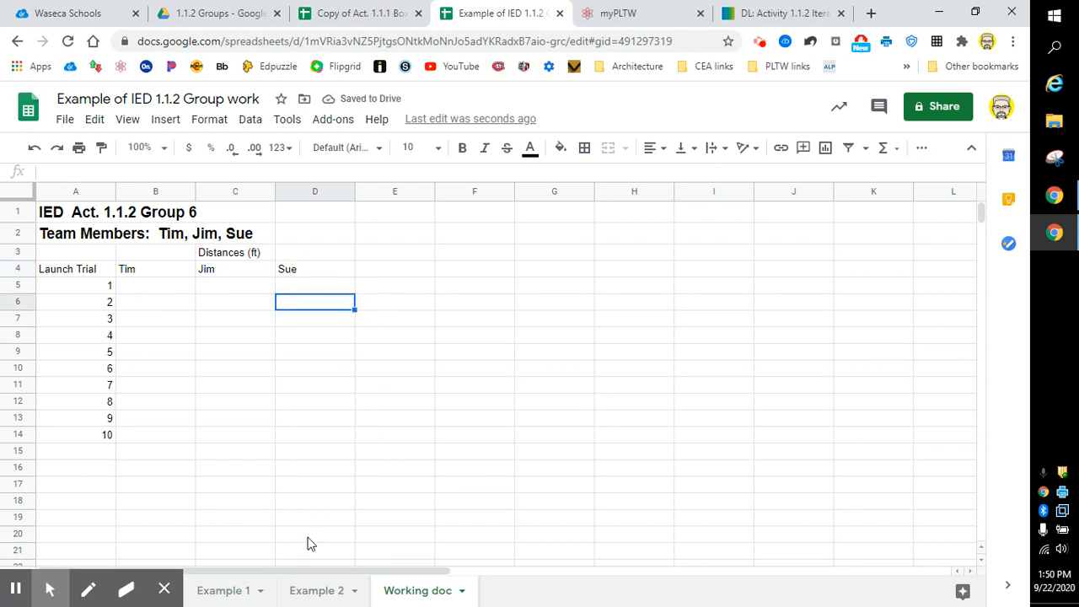
# Step: Copy the ten distances in B3:B12 of the Individual sheet into B5:B14 of the Working doc sheet
pyautogui.click(222, 594)
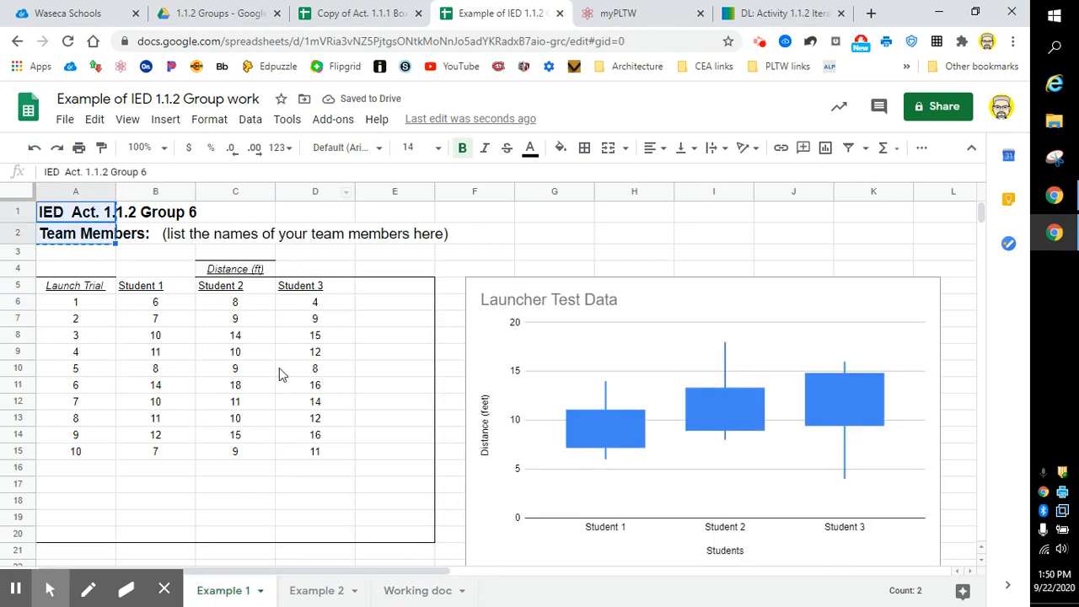
pyautogui.moveTo(166, 593)
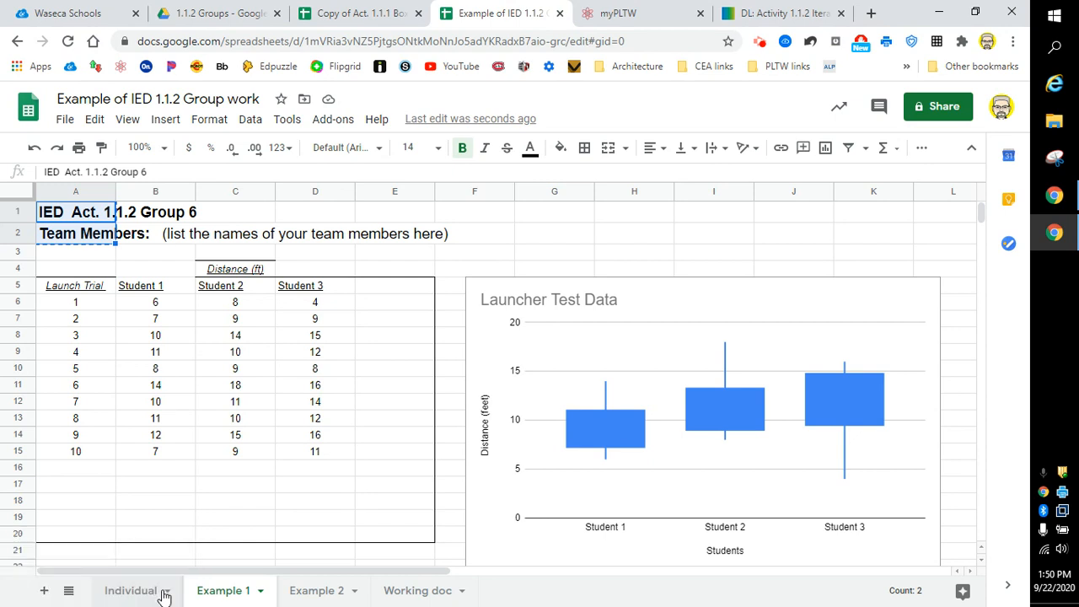
pyautogui.click(132, 590)
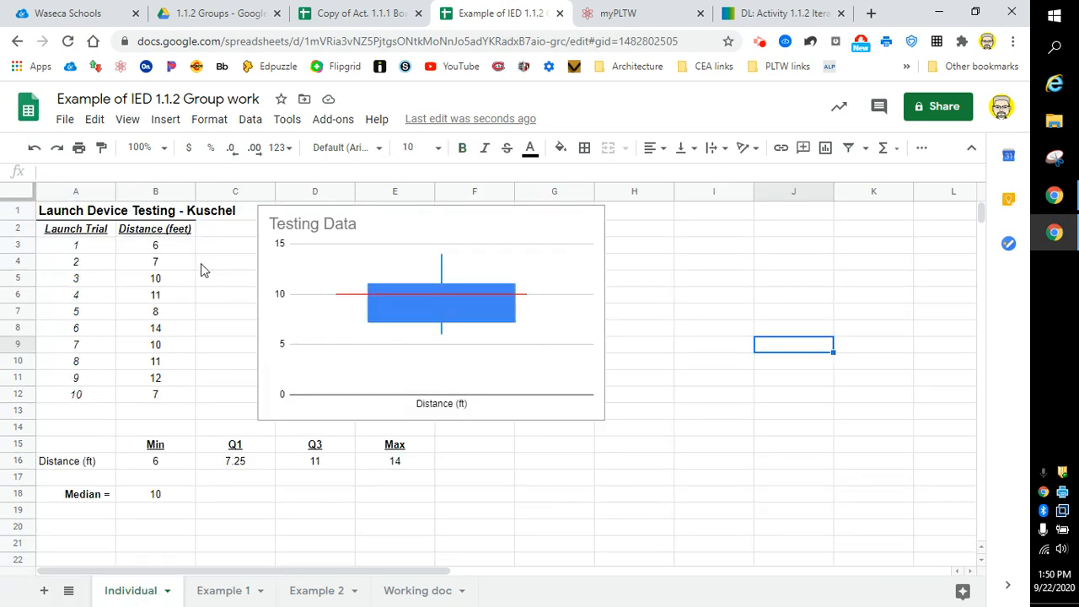
pyautogui.moveTo(162, 253); pyautogui.dragTo(156, 398)
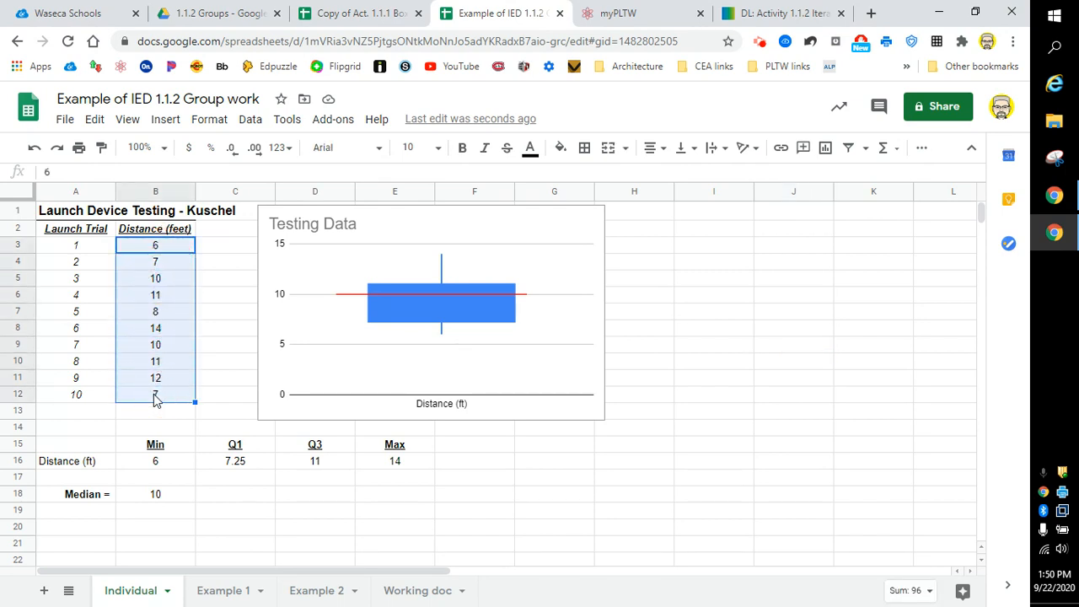
pyautogui.hotkey('ctrl', 'c')
pyautogui.click(422, 593)
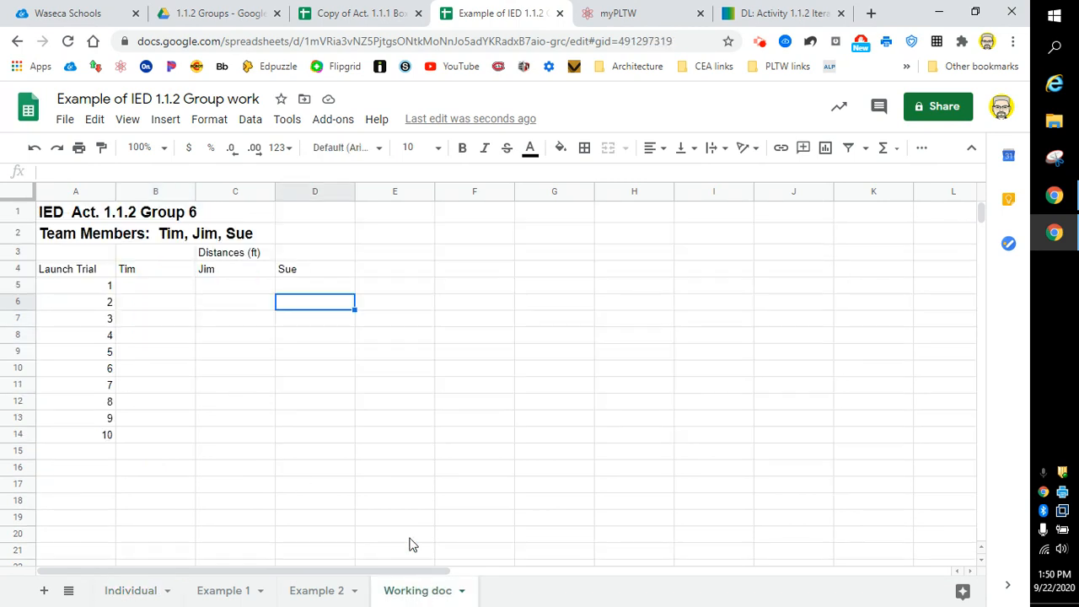
pyautogui.click(166, 291)
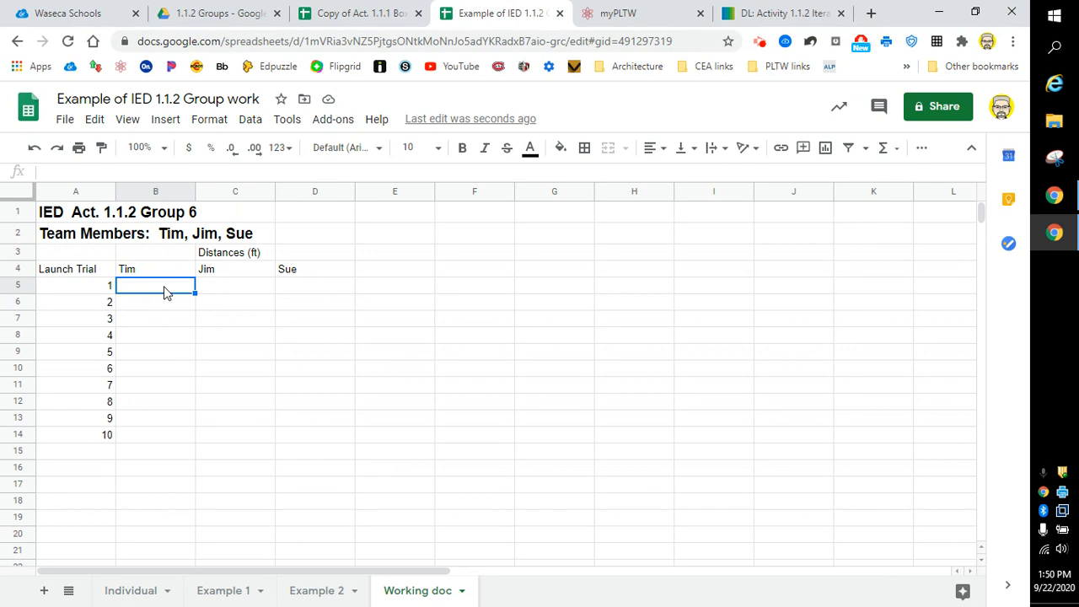
pyautogui.hotkey('ctrl', 'v')
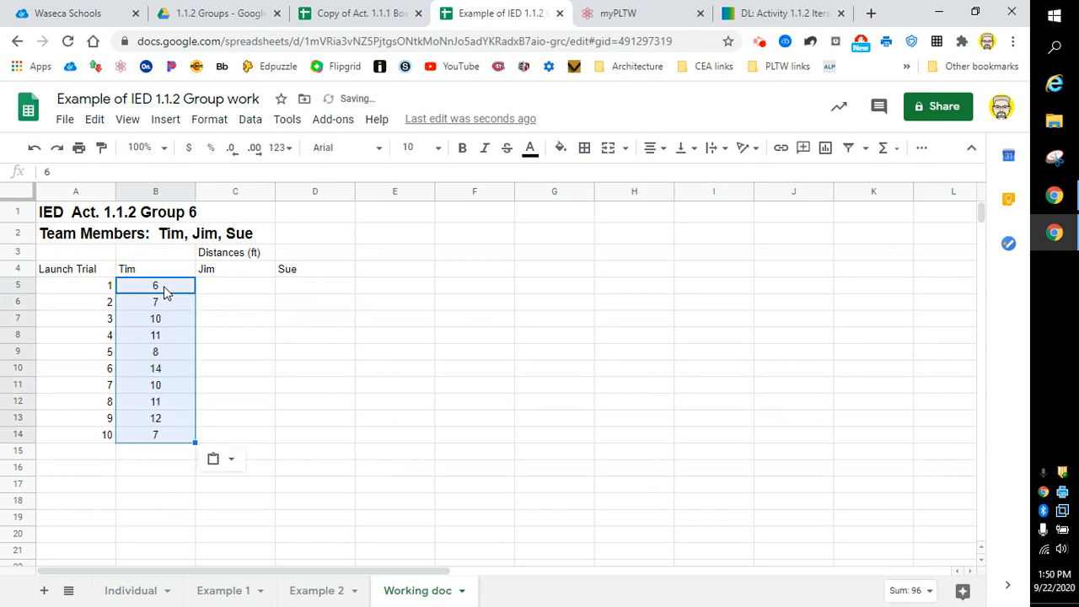
# Step: Copy the second member's distances in C5:C14 of the Example 2 sheet into C5:C14 of Working doc
pyautogui.click(319, 591)
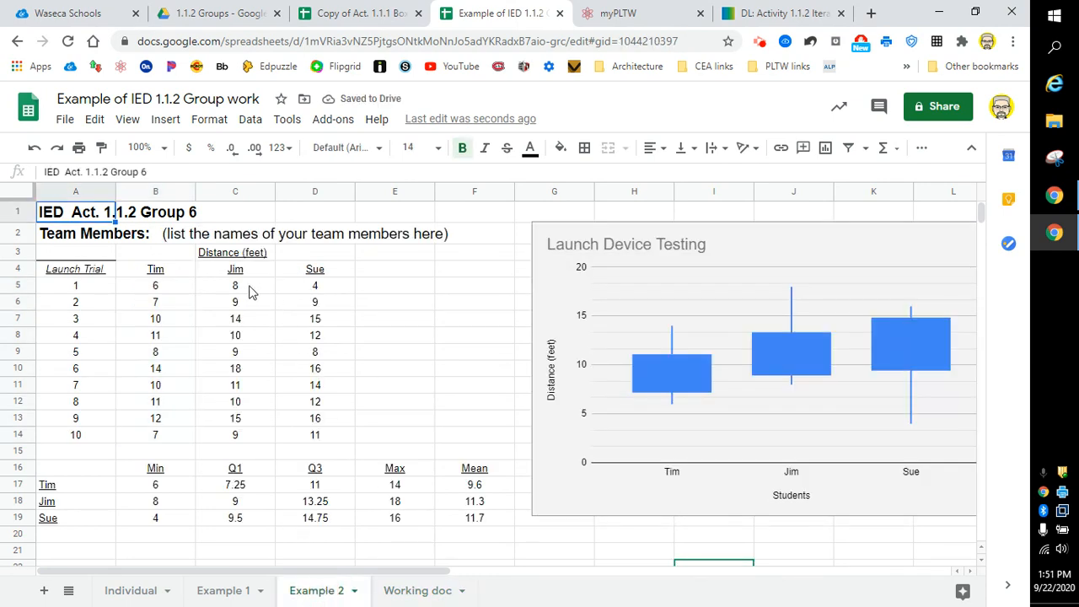
pyautogui.moveTo(241, 289); pyautogui.dragTo(245, 447)
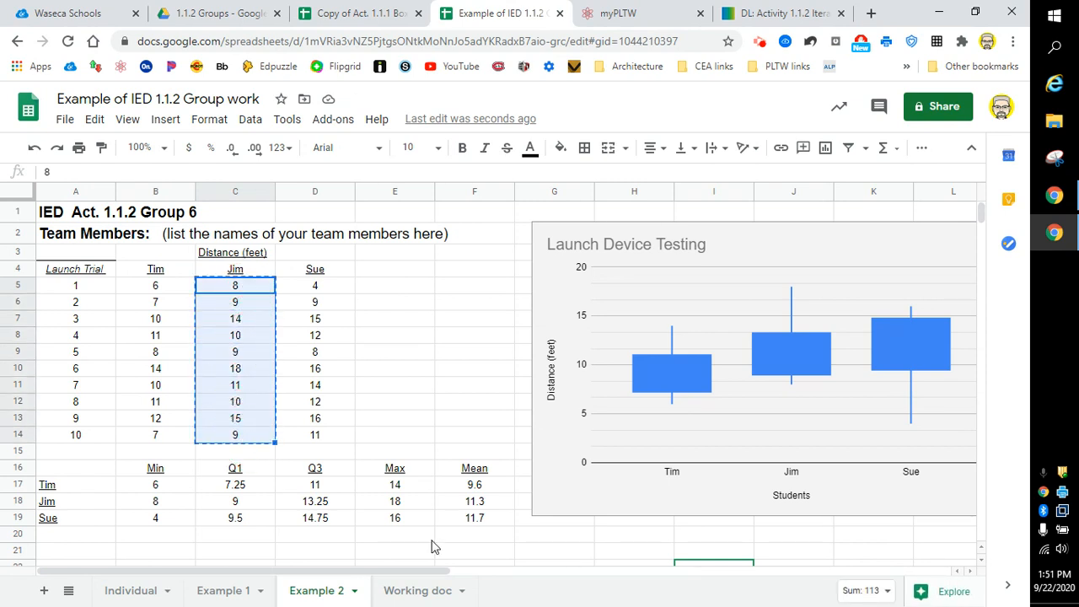
pyautogui.click(431, 592)
pyautogui.click(246, 292)
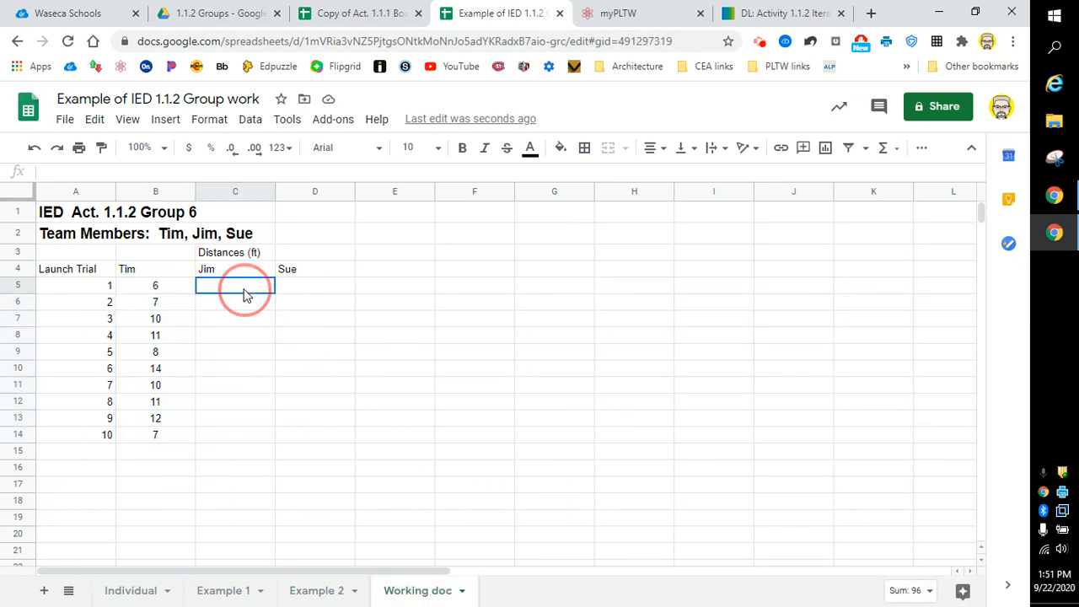
pyautogui.hotkey('ctrl', 'v')
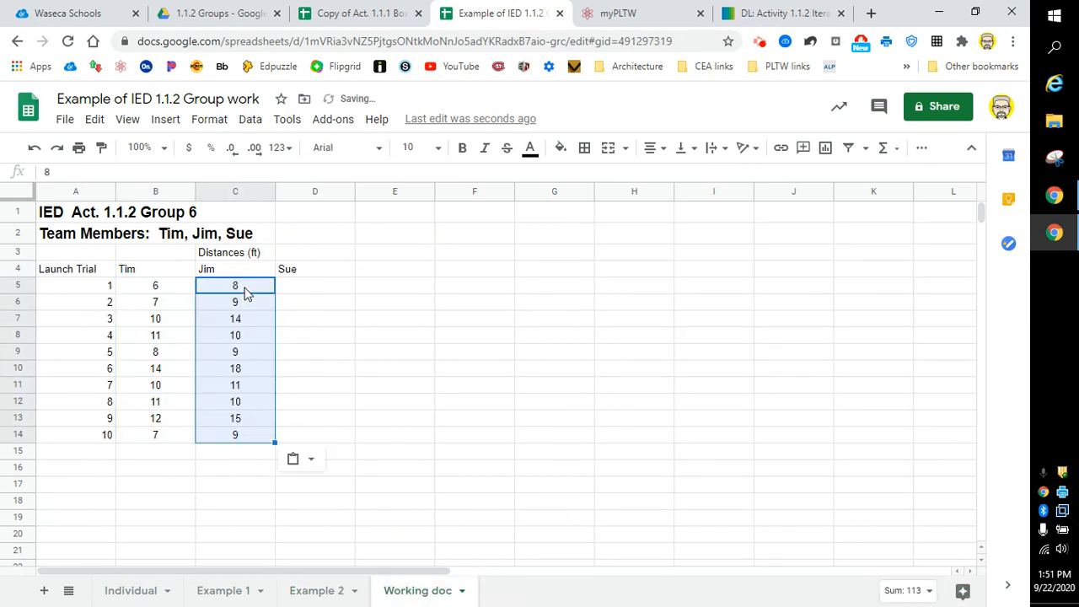
# Step: Copy the third member's distances in D5:D14 of the Example 2 sheet into D5:D14 of Working doc
pyautogui.click(311, 288)
pyautogui.click(327, 595)
pyautogui.moveTo(327, 289); pyautogui.dragTo(323, 448)
pyautogui.hotkey('ctrl', 'c')
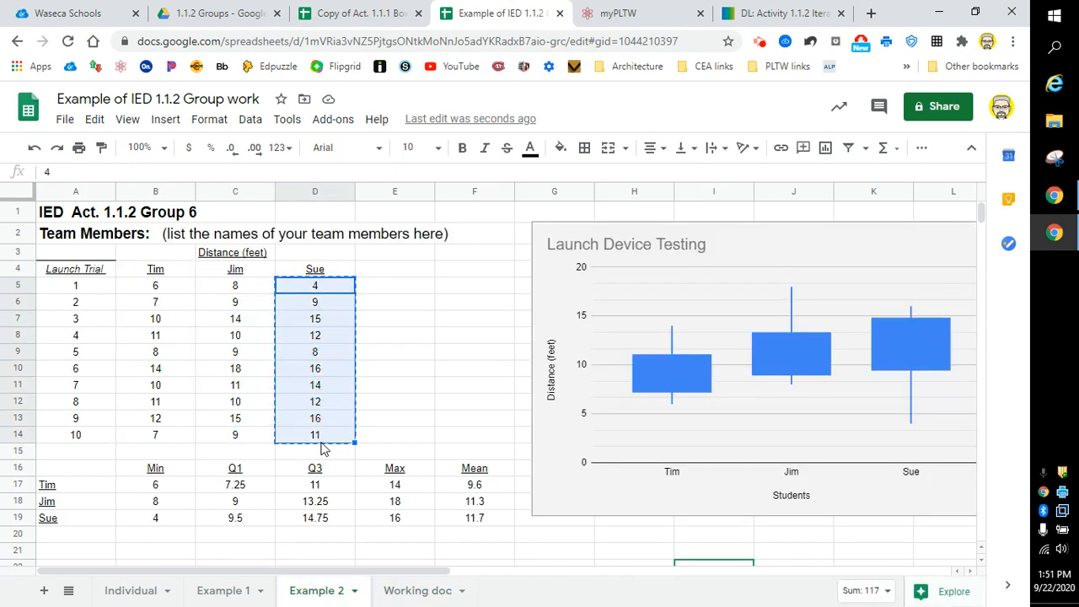
pyautogui.click(416, 589)
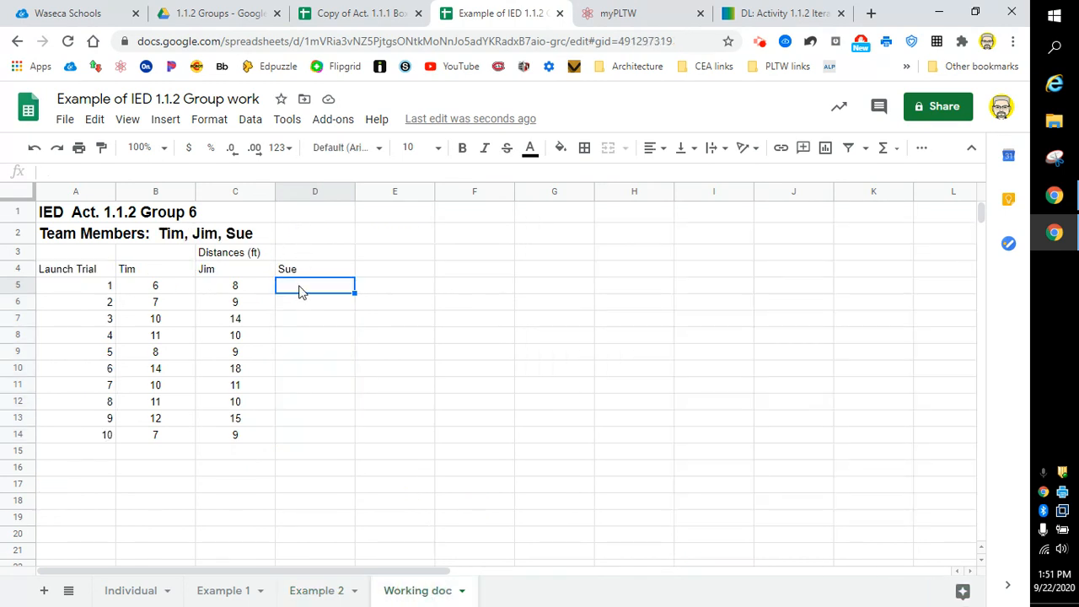
pyautogui.hotkey('ctrl', 'v')
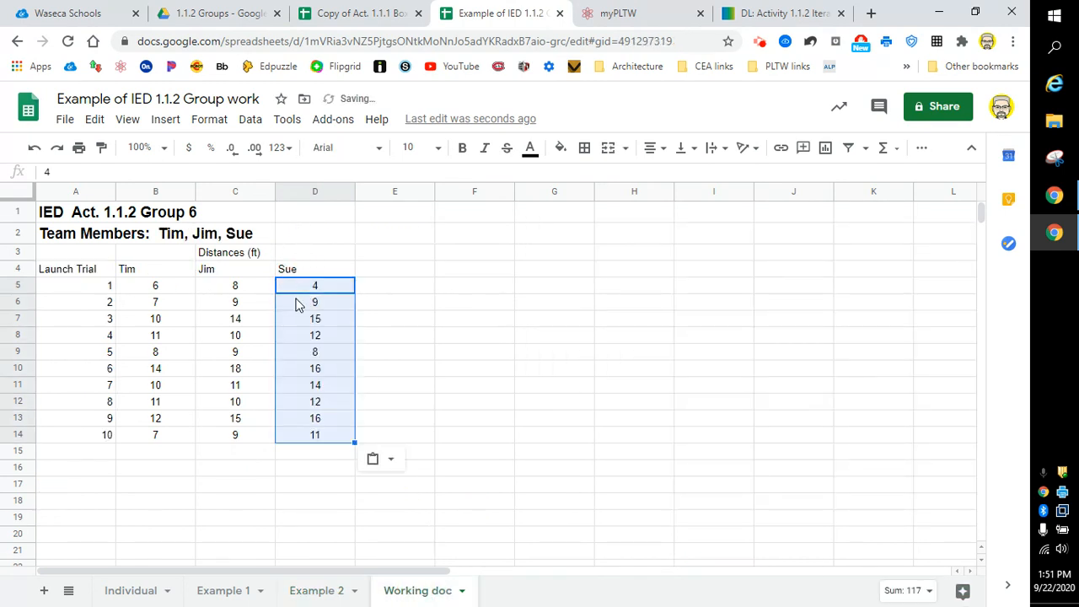
pyautogui.click(425, 346)
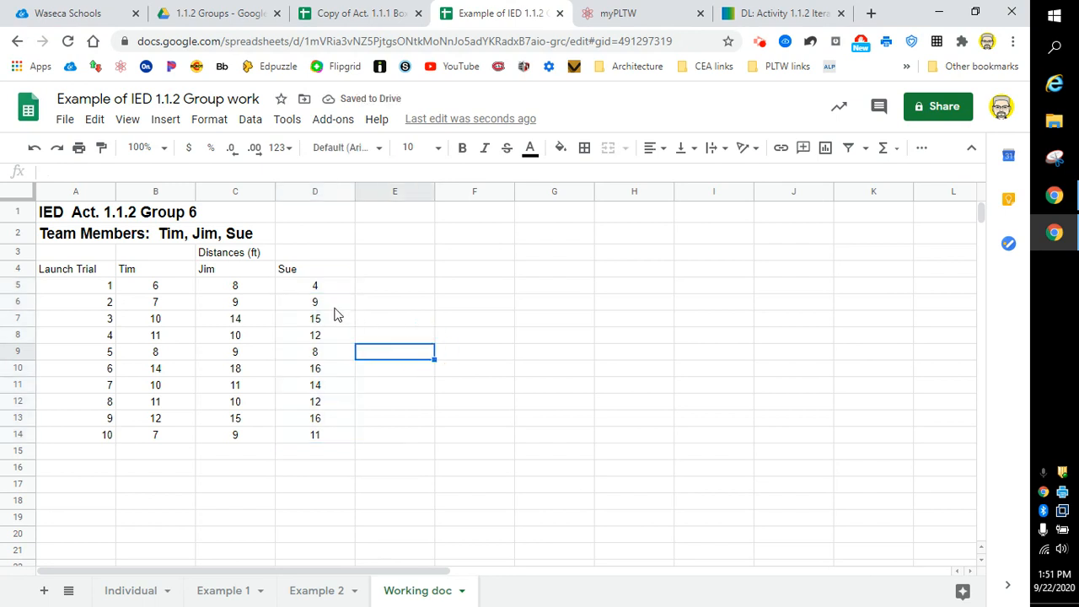
# Step: Make the column headings in A4:D4 bold, centered and underlined
pyautogui.click(102, 270)
pyautogui.moveTo(103, 270); pyautogui.dragTo(291, 271)
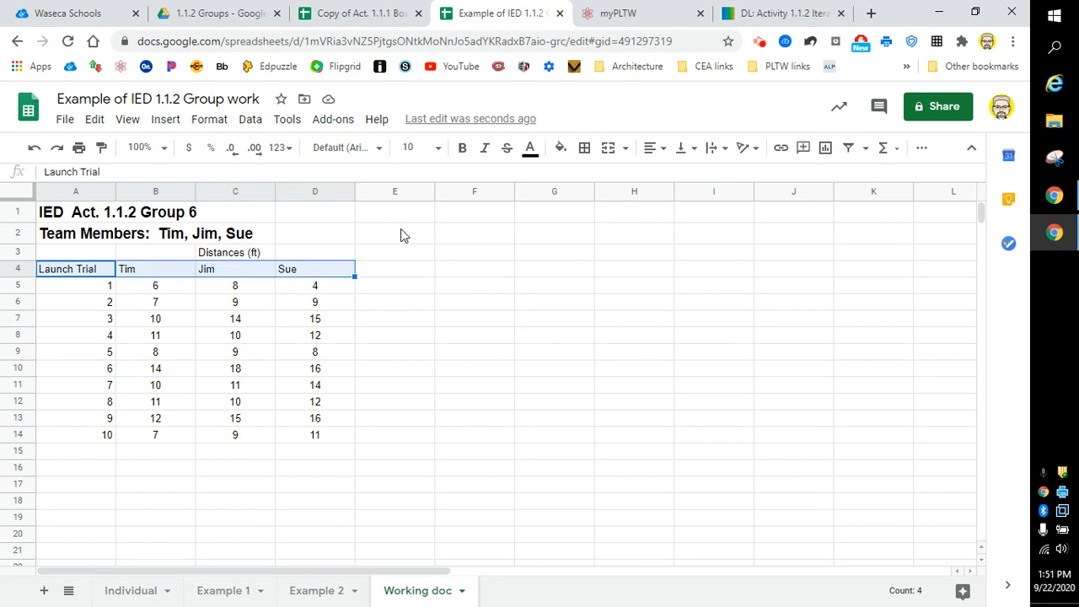
pyautogui.click(462, 151)
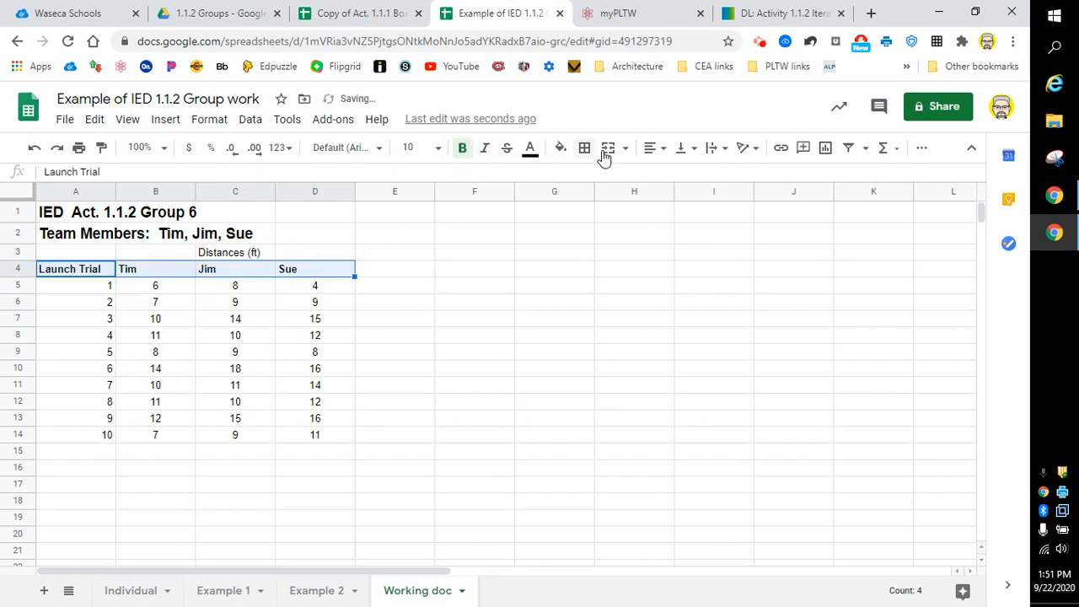
pyautogui.click(654, 150)
pyautogui.click(672, 173)
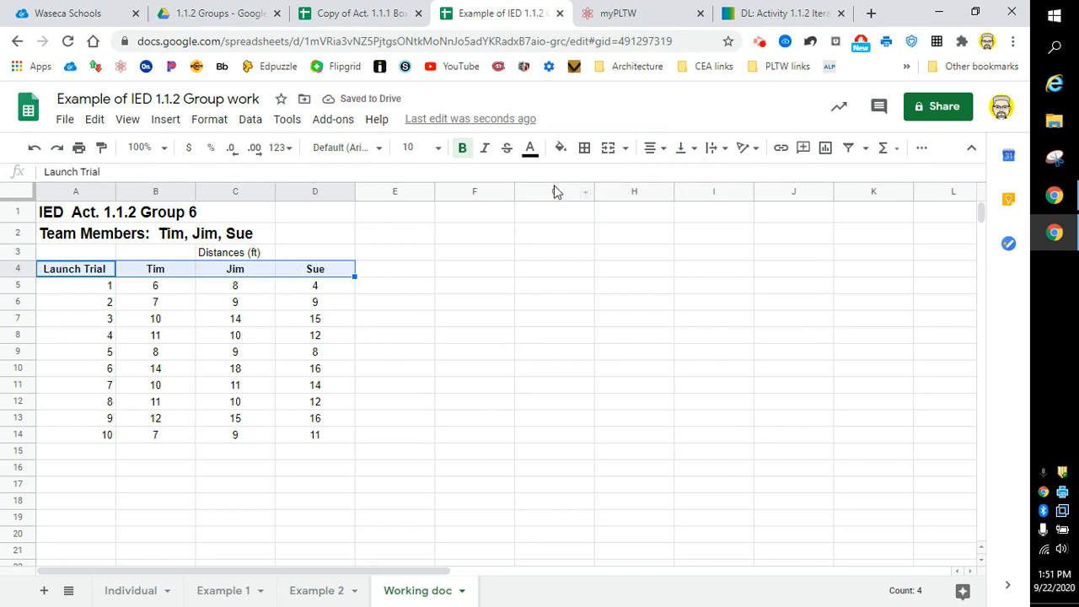
pyautogui.hotkey('ctrl', 'u')
# Step: Center the launch trial numbers 1 to 10 in A5:A14
pyautogui.moveTo(96, 291); pyautogui.dragTo(97, 433)
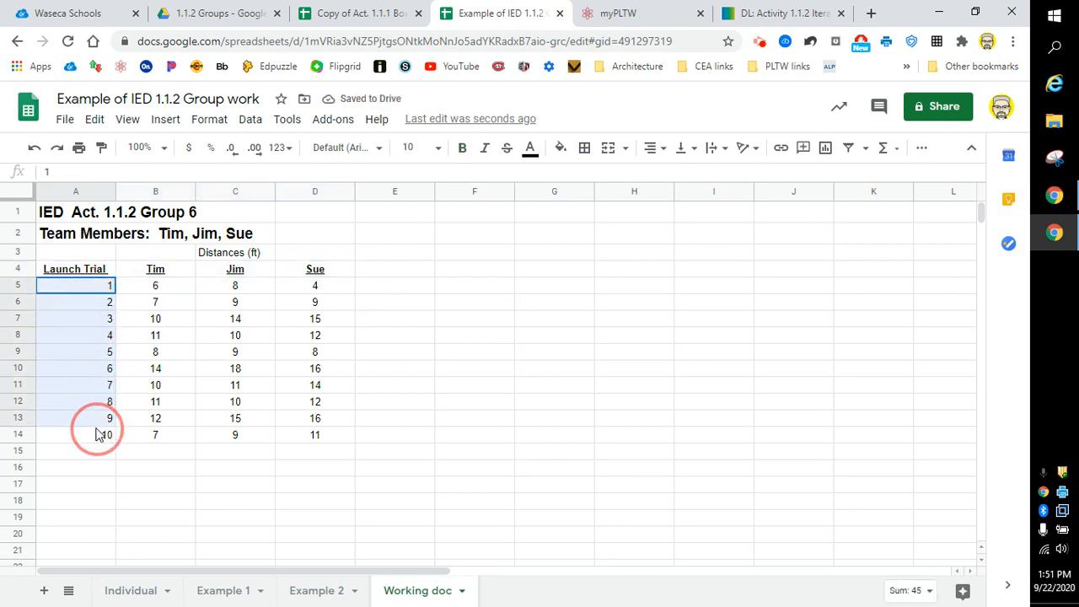
pyautogui.click(82, 303)
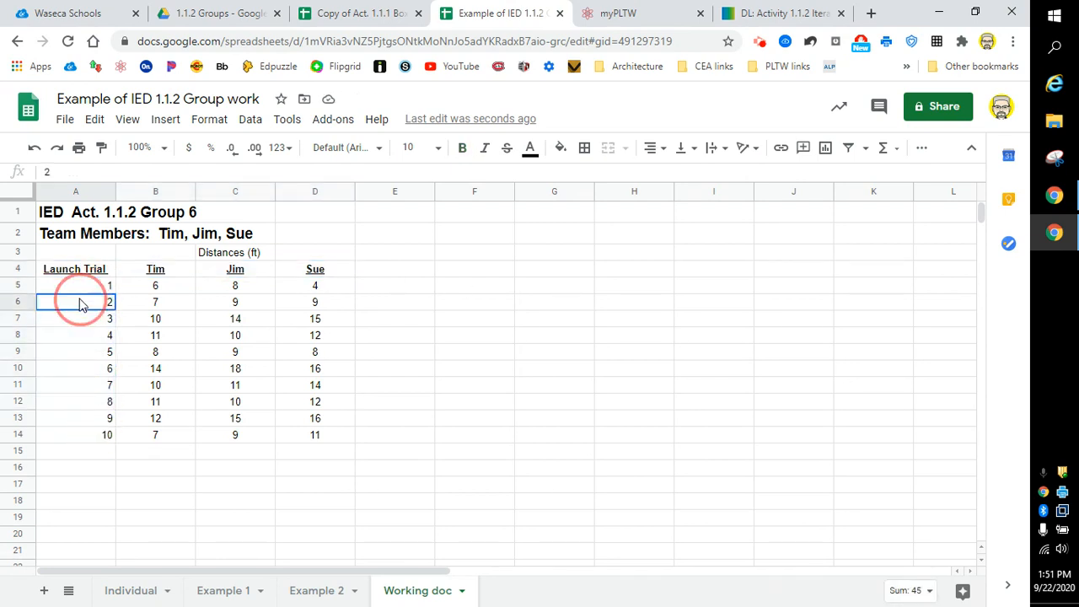
pyautogui.moveTo(80, 287); pyautogui.dragTo(89, 436)
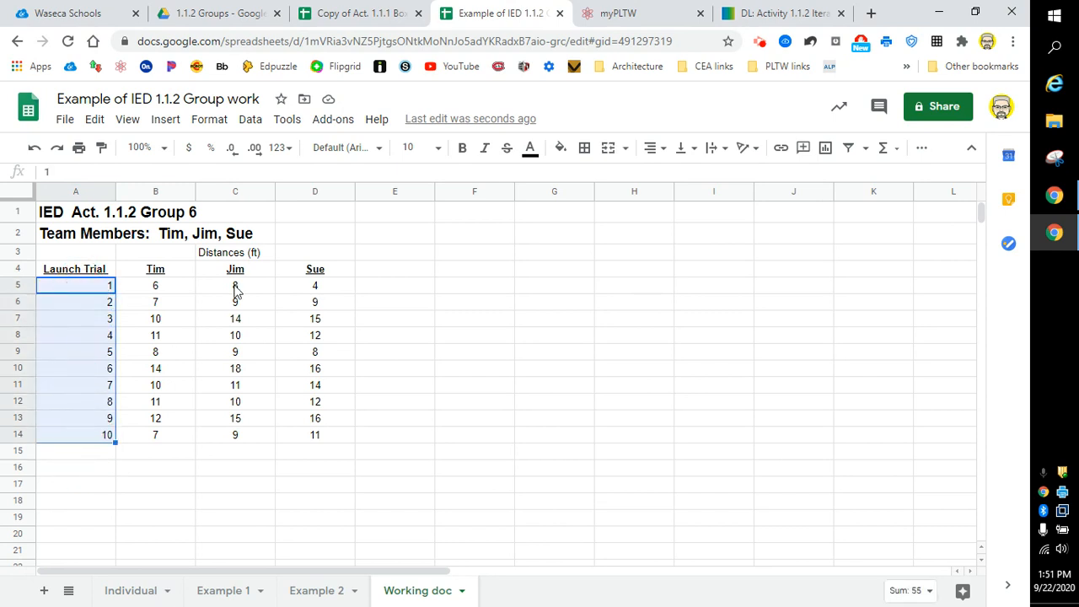
pyautogui.click(655, 148)
pyautogui.click(671, 174)
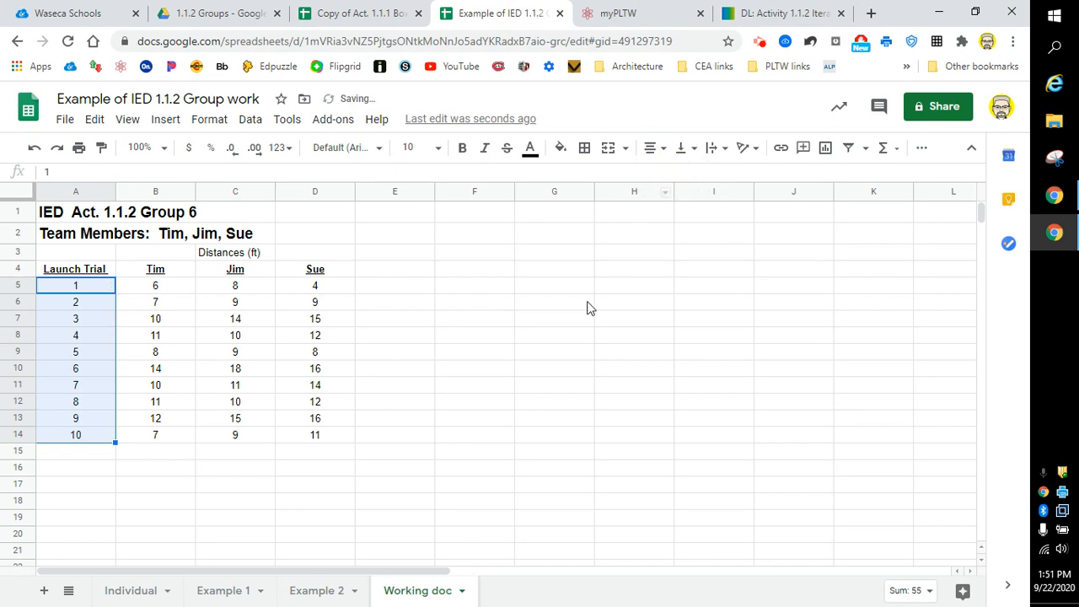
pyautogui.click(588, 309)
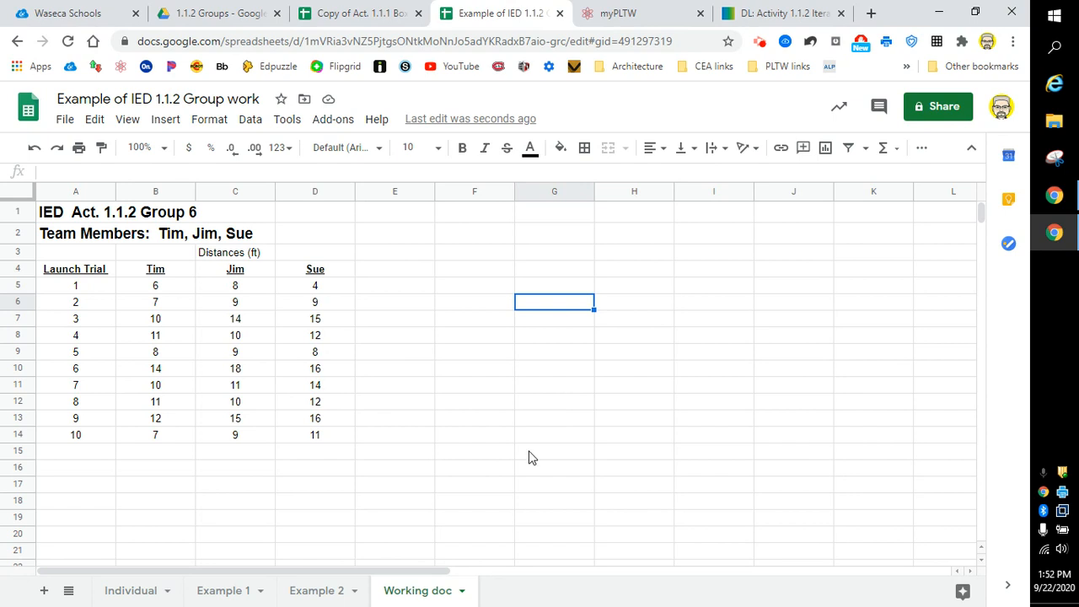
# Step: Check the summary table in Example 2 and enter the three members' first names in A17:A19 of Working doc
pyautogui.click(326, 592)
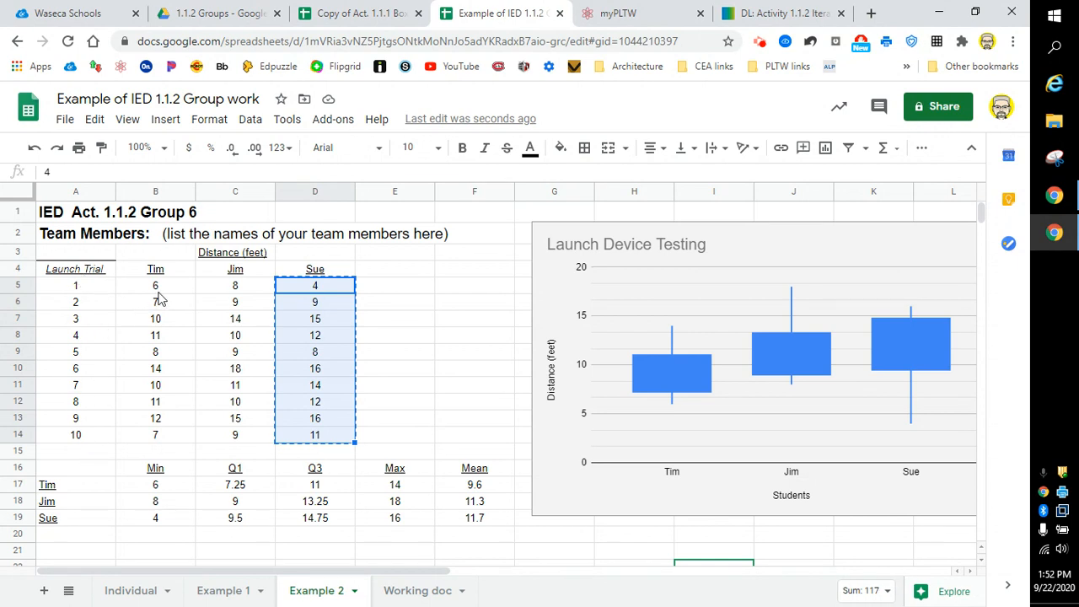
pyautogui.scroll(-1, 300, 413)
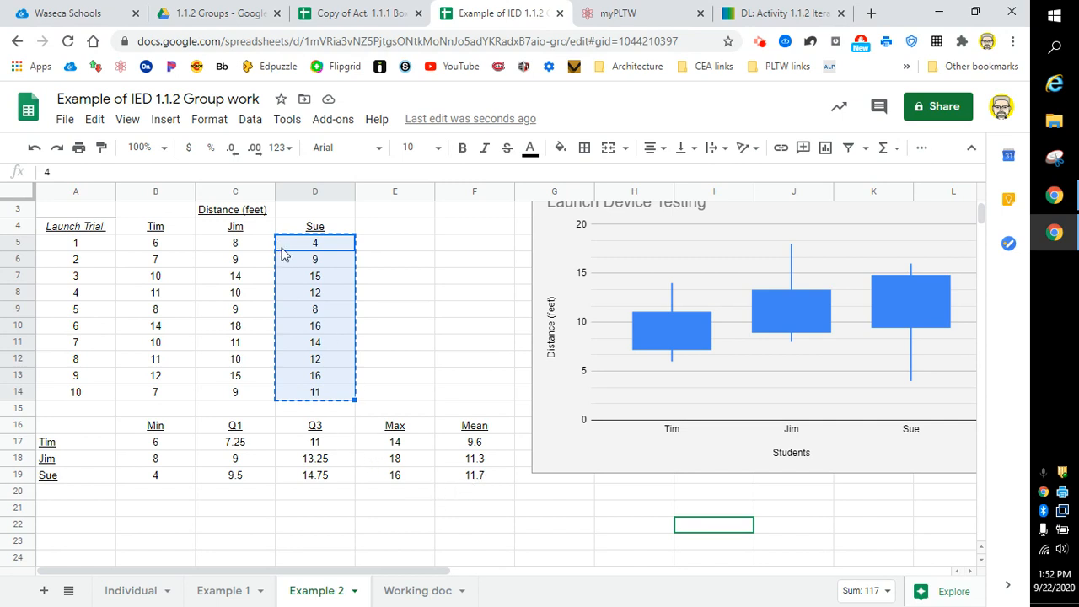
pyautogui.click(411, 595)
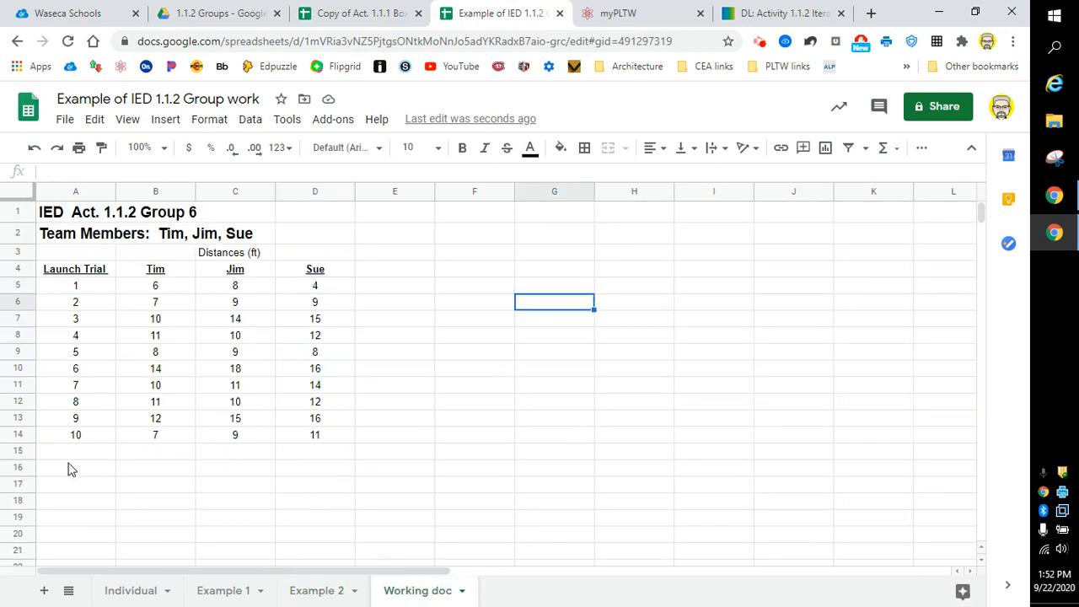
pyautogui.click(57, 485)
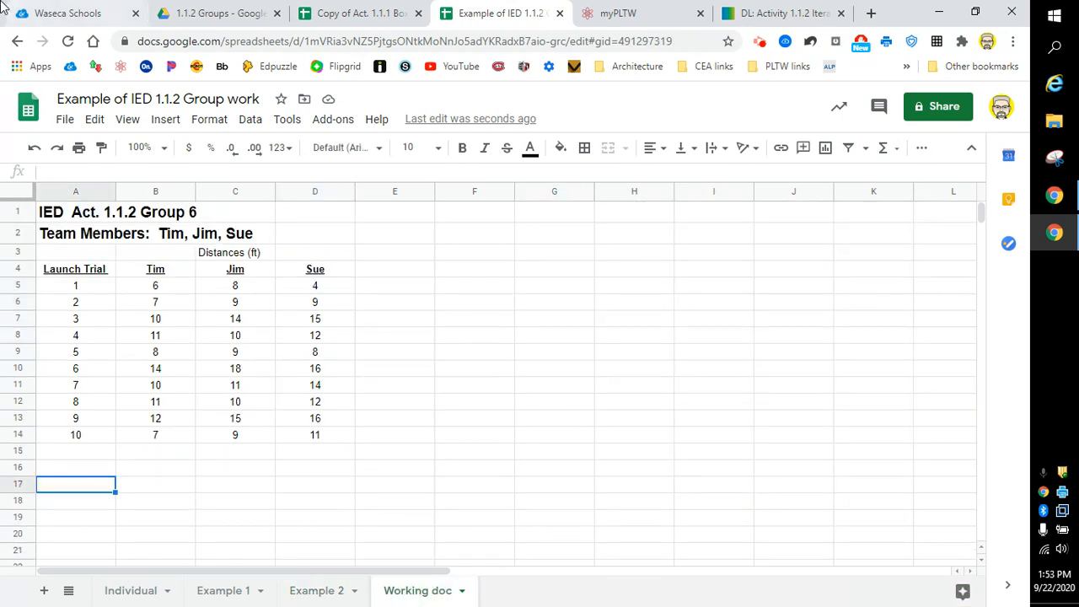
pyautogui.write('Tim')
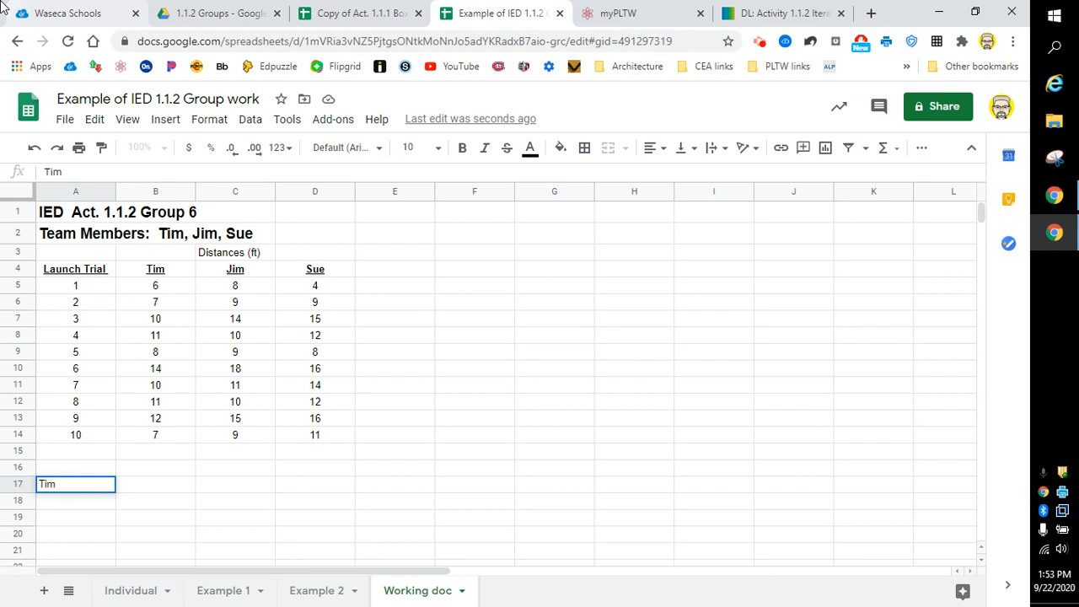
pyautogui.press('Return')
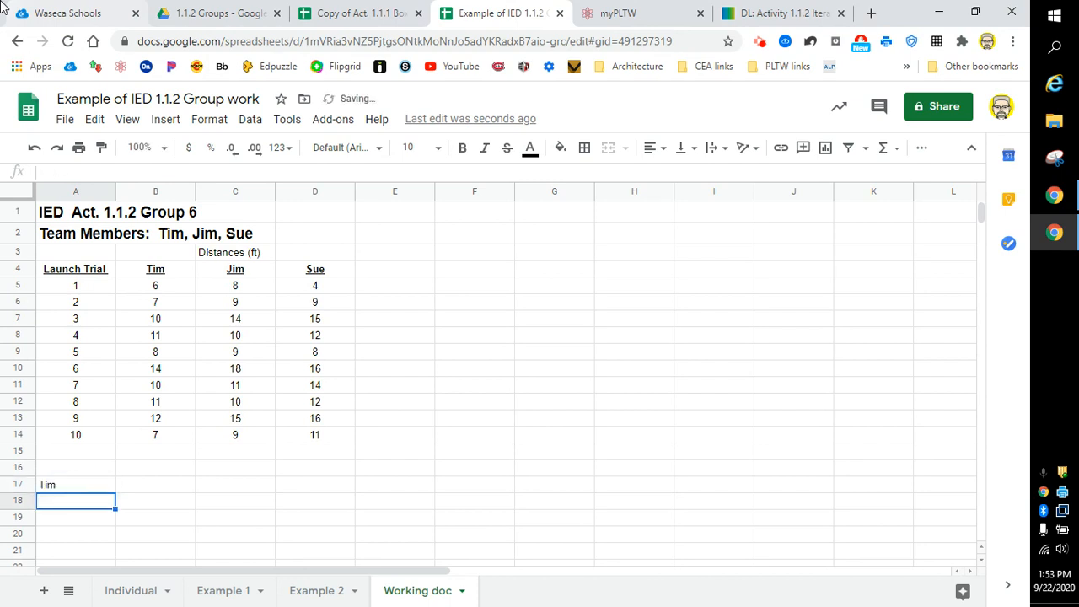
pyautogui.write('Jim')
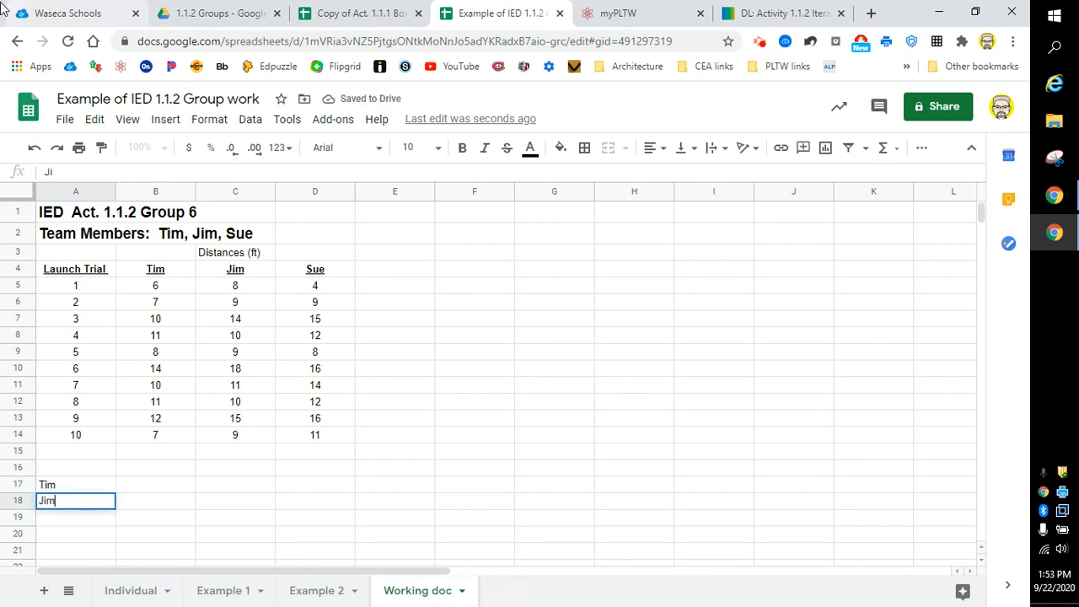
pyautogui.press('Return')
pyautogui.write('Sue')
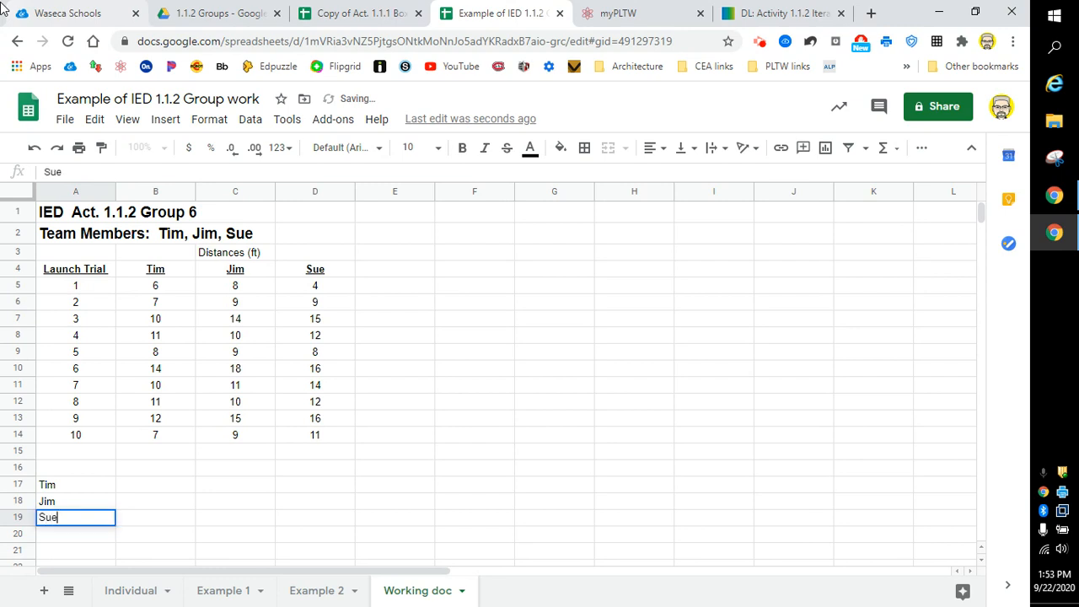
# Step: Enter the summary headings Min, Q1, Q3, Max and Mean in B16:F16
pyautogui.click(163, 469)
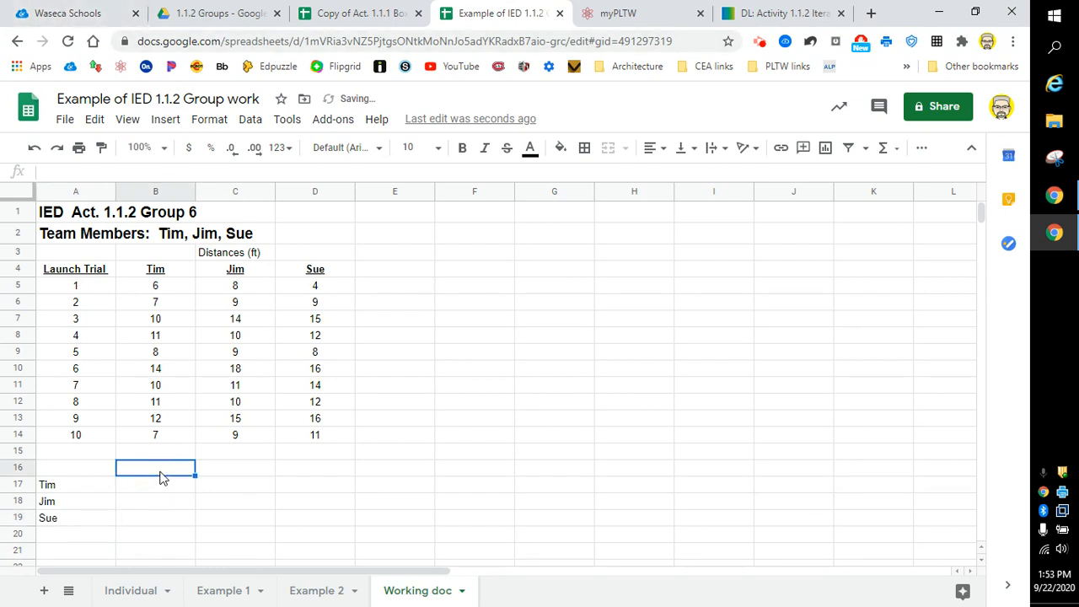
pyautogui.write('Min')
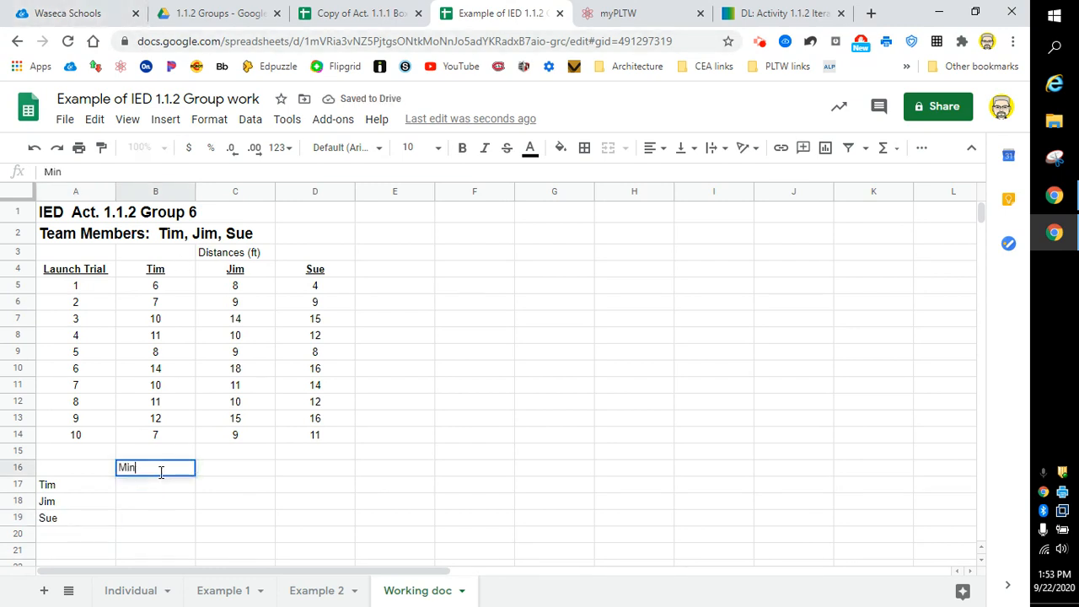
pyautogui.press('Tab')
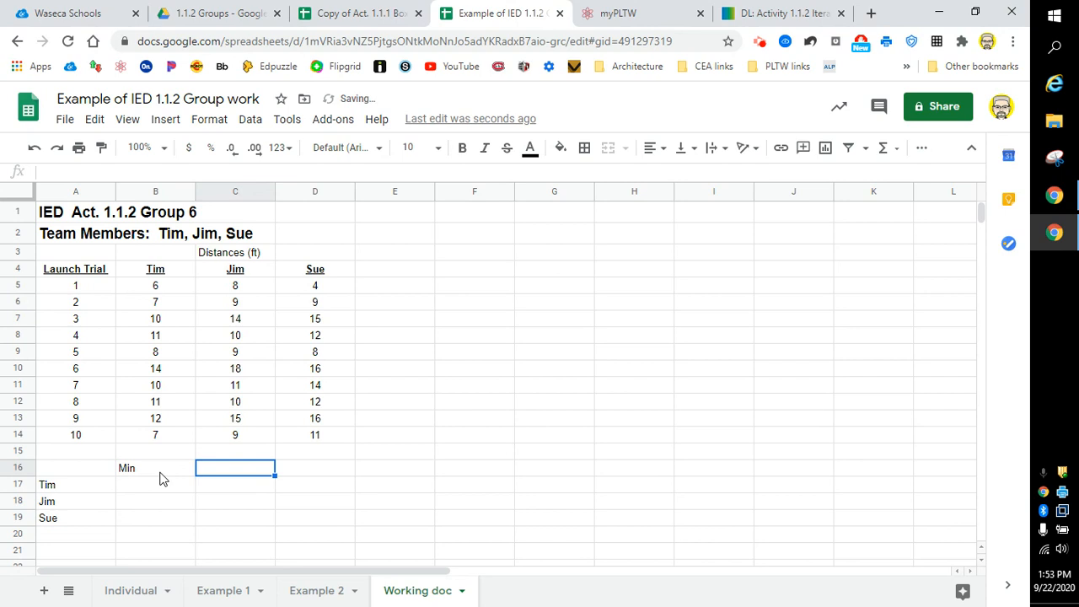
pyautogui.write("Q1'")
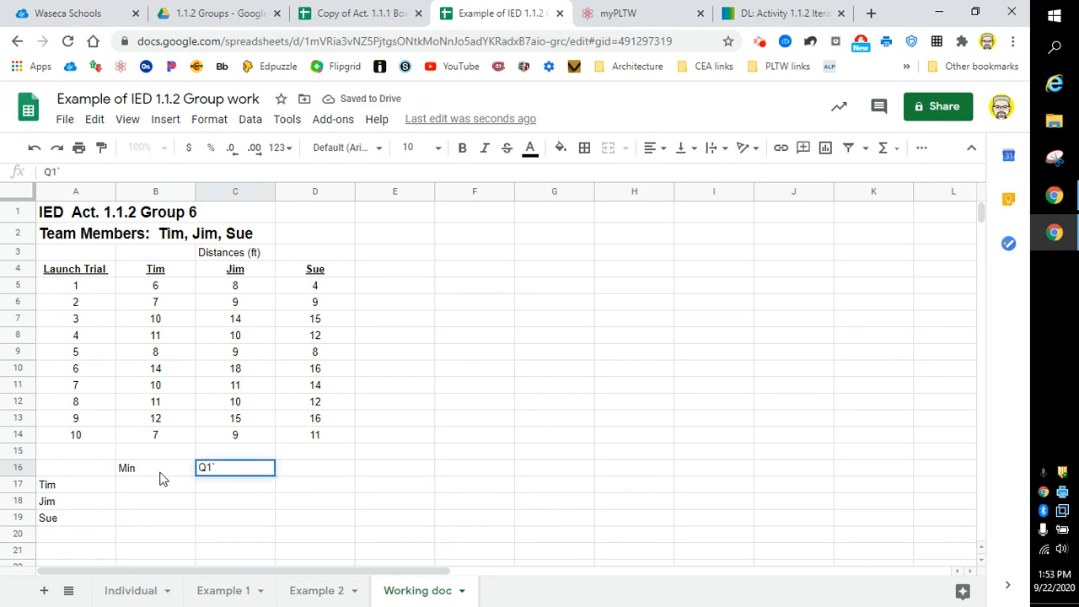
pyautogui.press('Tab')
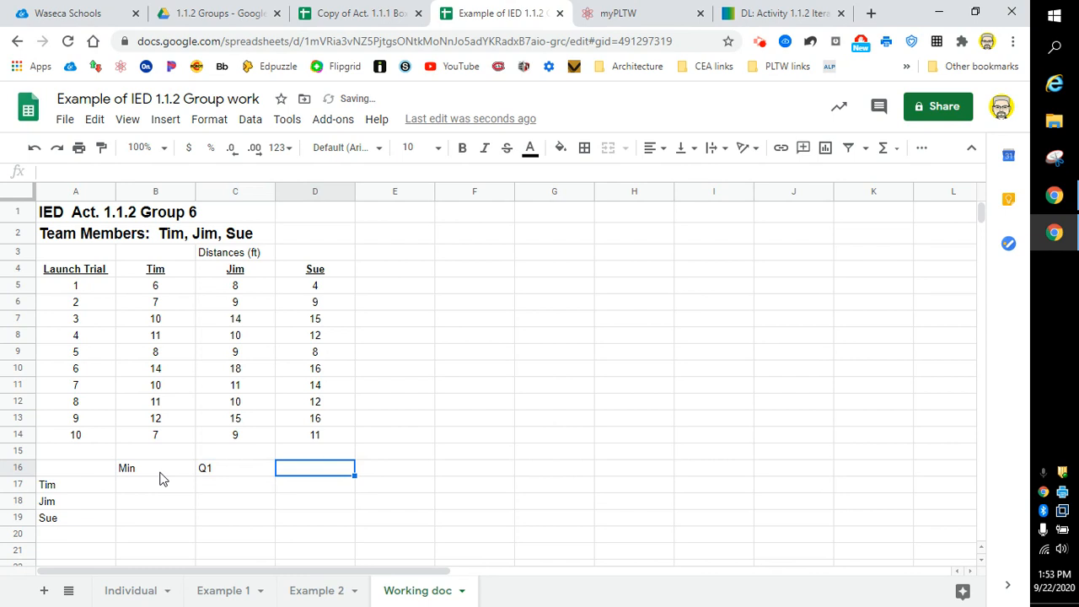
pyautogui.write('Q3')
pyautogui.press('Tab')
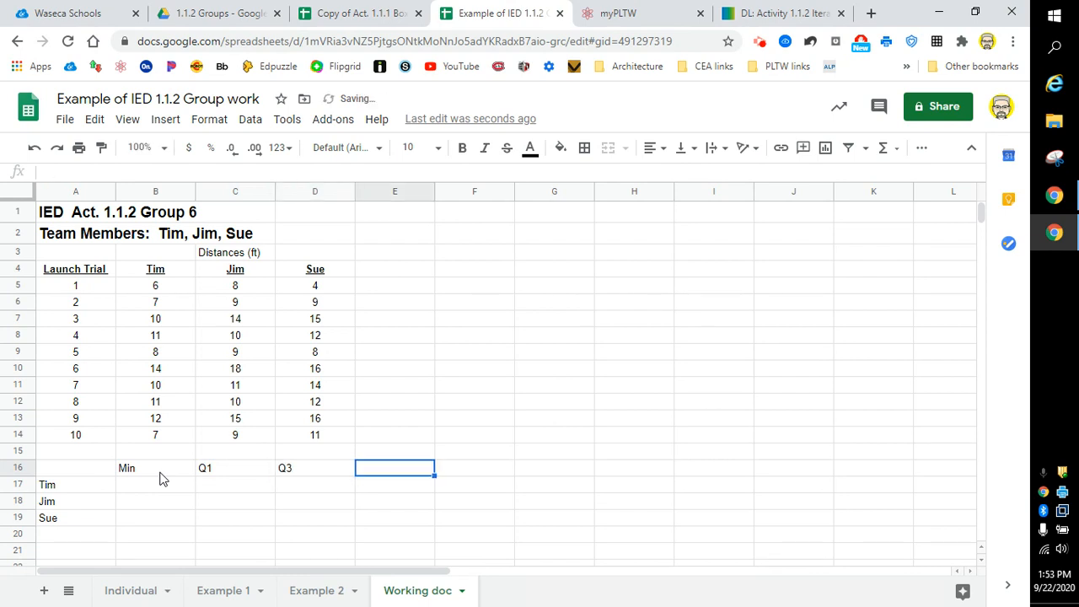
pyautogui.write('Max')
pyautogui.press('Tab')
pyautogui.write('Mean')
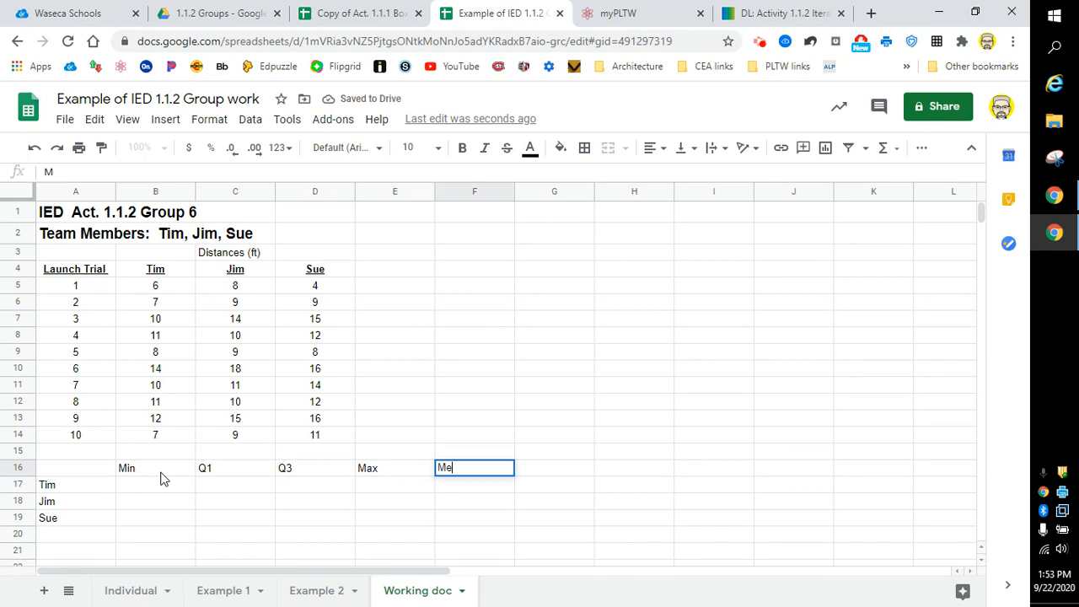
pyautogui.press('Return')
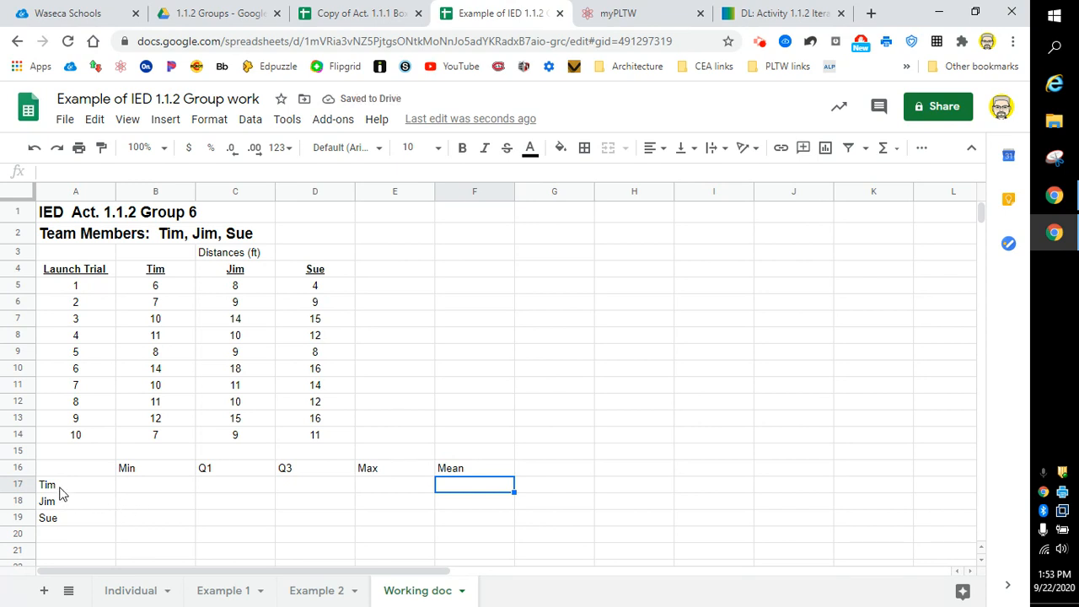
# Step: Make the members' names in A17:A19 bold and centered
pyautogui.moveTo(61, 490); pyautogui.dragTo(69, 522)
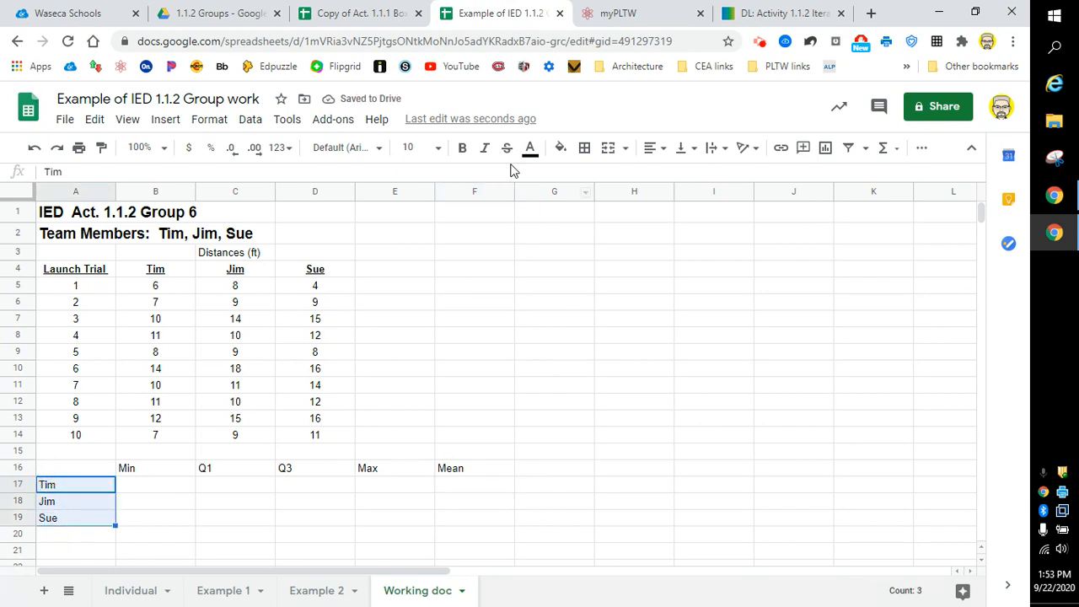
pyautogui.click(462, 150)
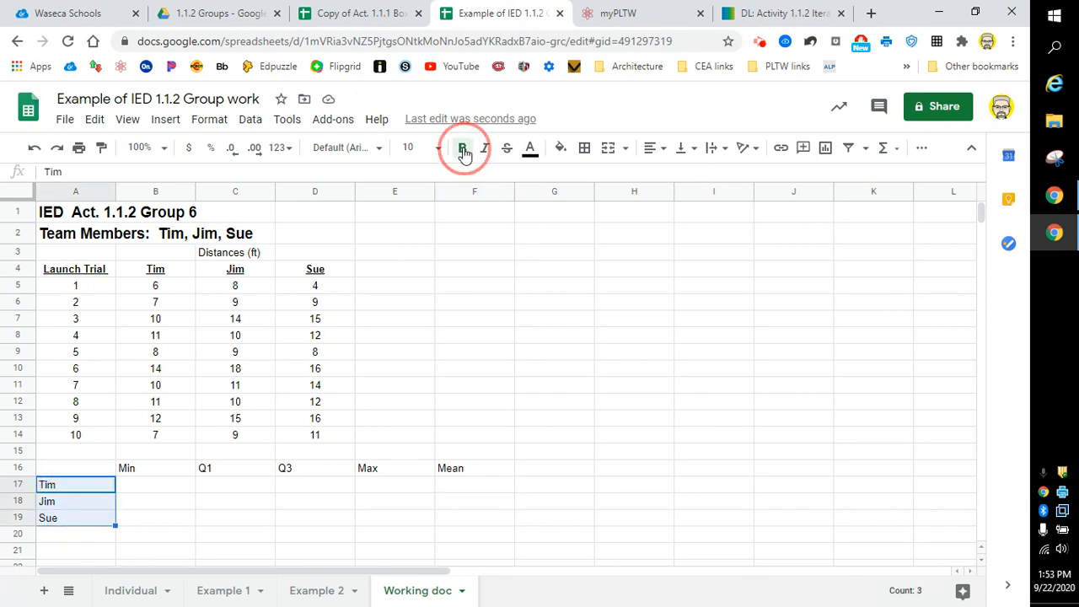
pyautogui.click(654, 150)
pyautogui.click(672, 175)
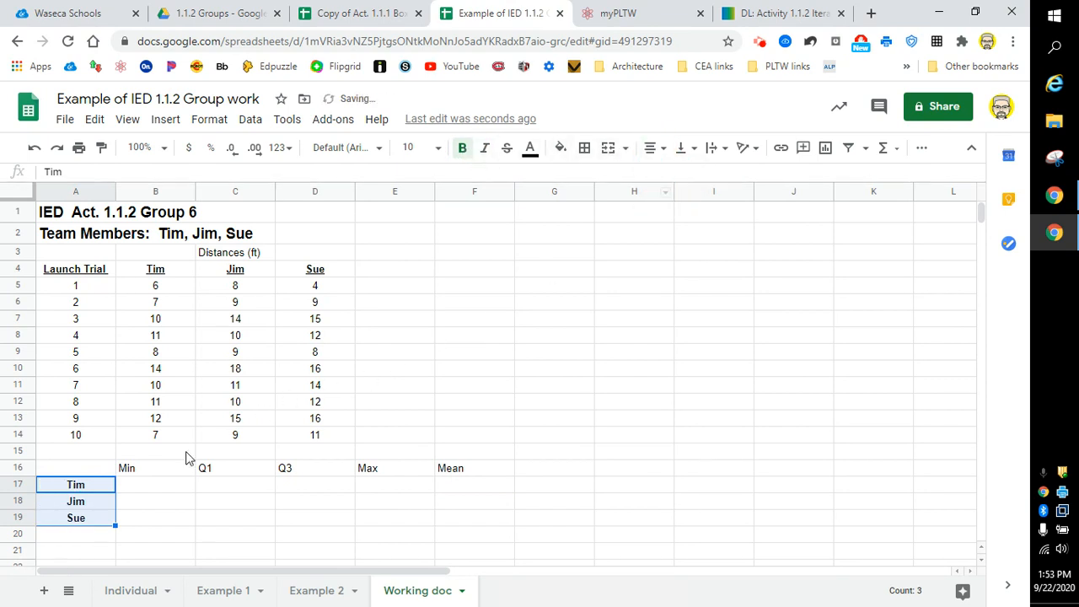
# Step: Center and bold the summary headings in B16:F16
pyautogui.click(136, 472)
pyautogui.moveTo(137, 474); pyautogui.dragTo(447, 463)
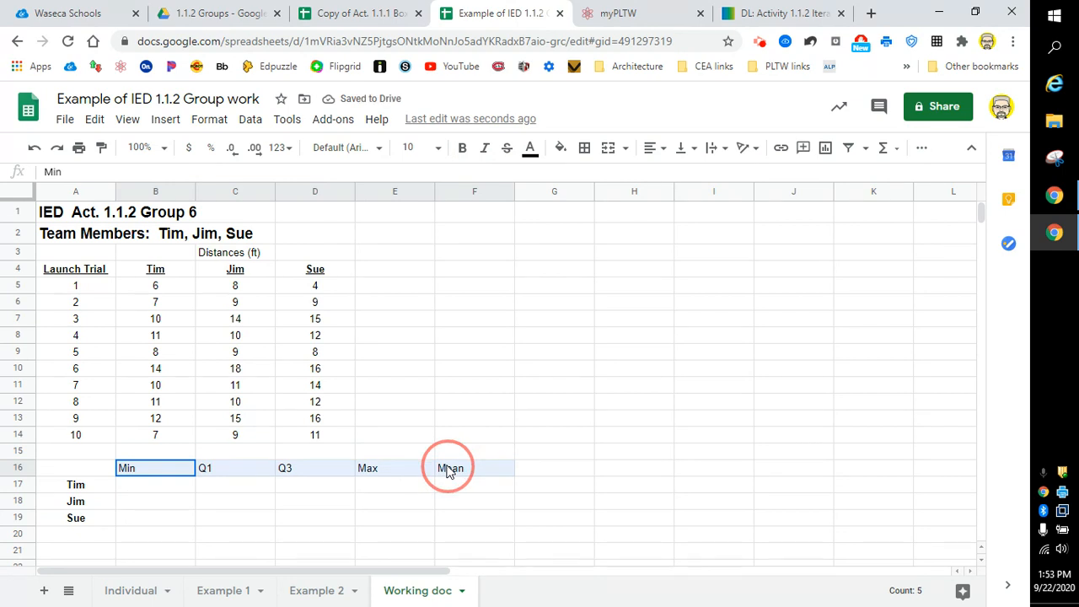
pyautogui.click(651, 149)
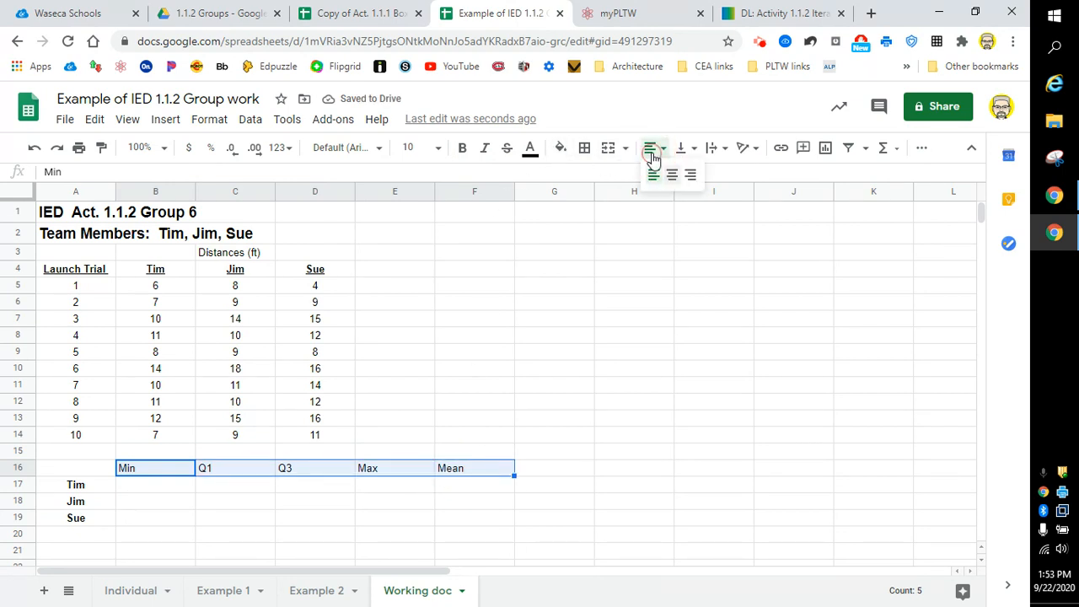
pyautogui.click(672, 175)
pyautogui.click(462, 149)
# Step: Calculate the first member's minimum distance in B17 with =MIN(B5:B14)
pyautogui.click(162, 492)
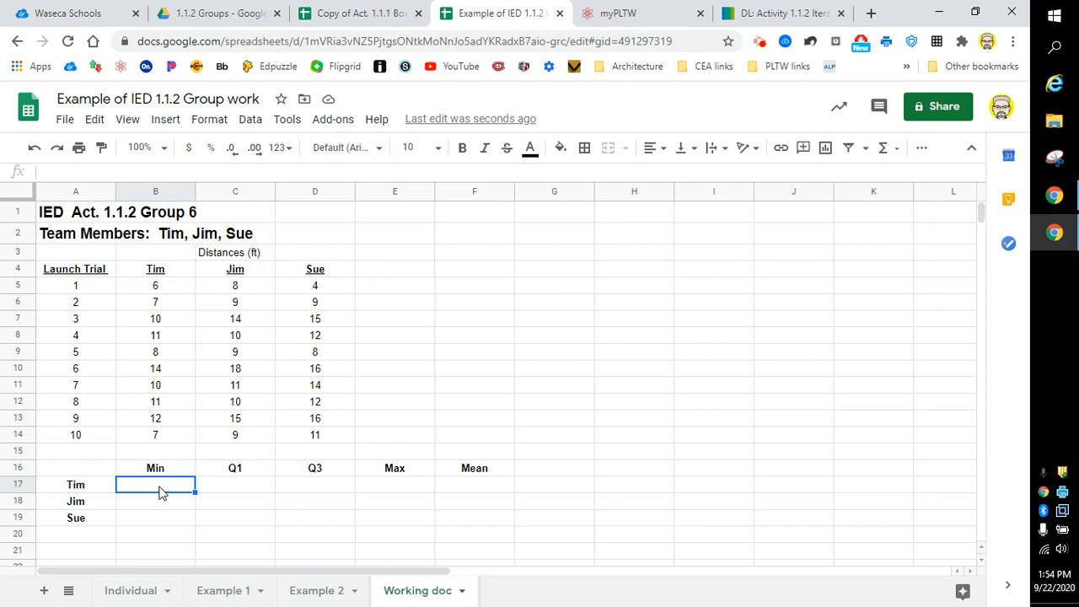
pyautogui.write('=')
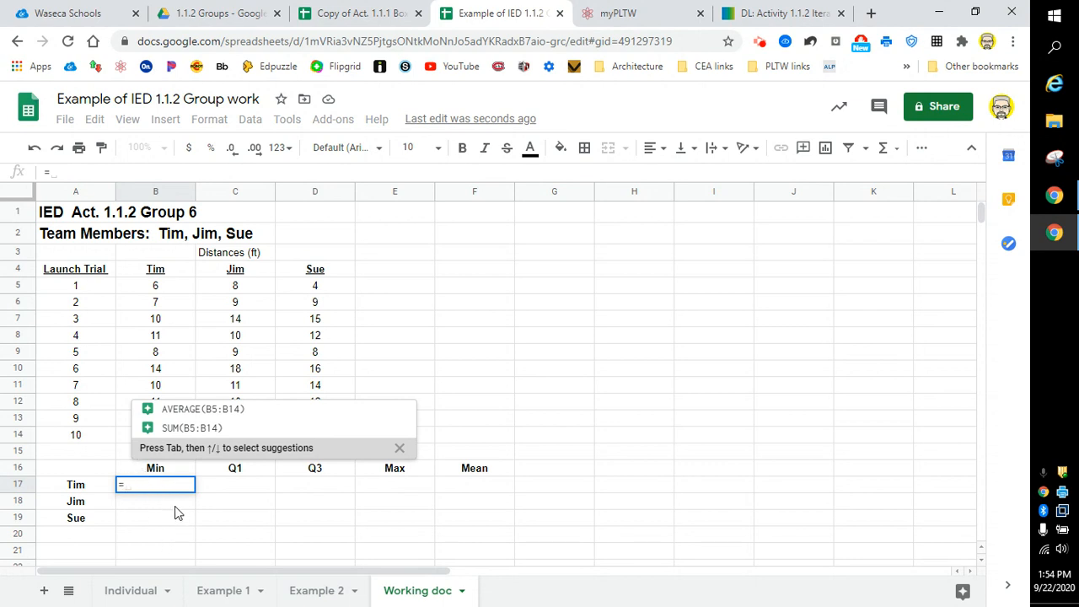
pyautogui.write('min')
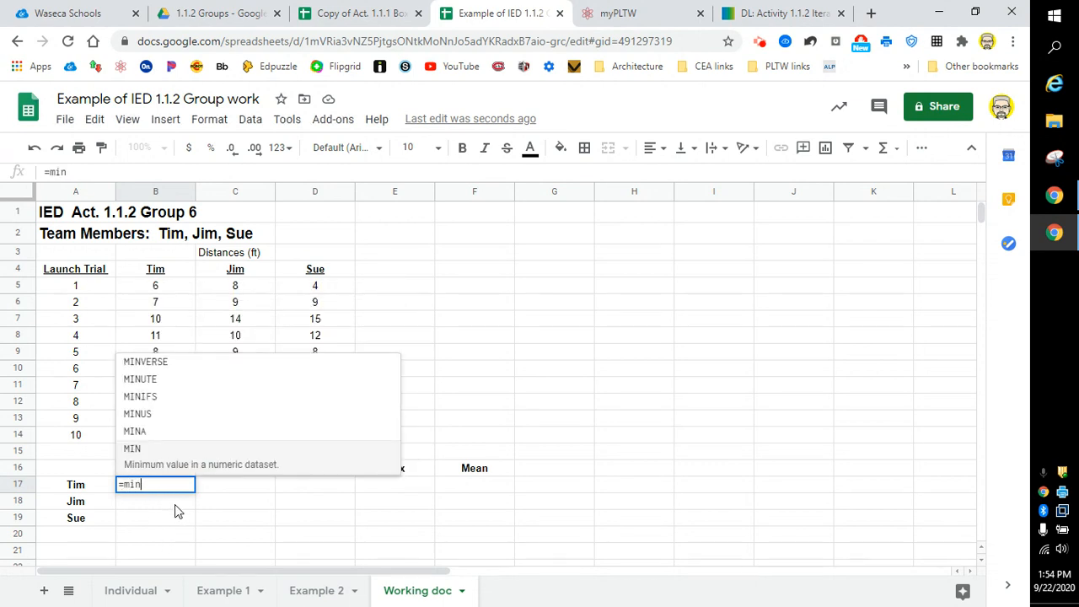
pyautogui.click(135, 453)
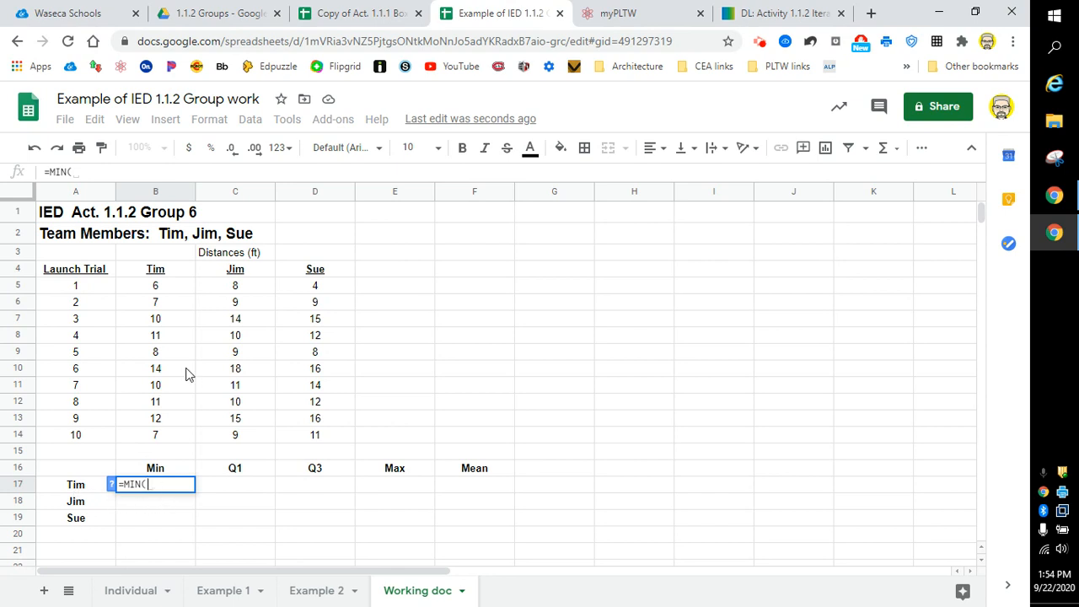
pyautogui.moveTo(164, 291); pyautogui.dragTo(167, 442)
pyautogui.write('_')
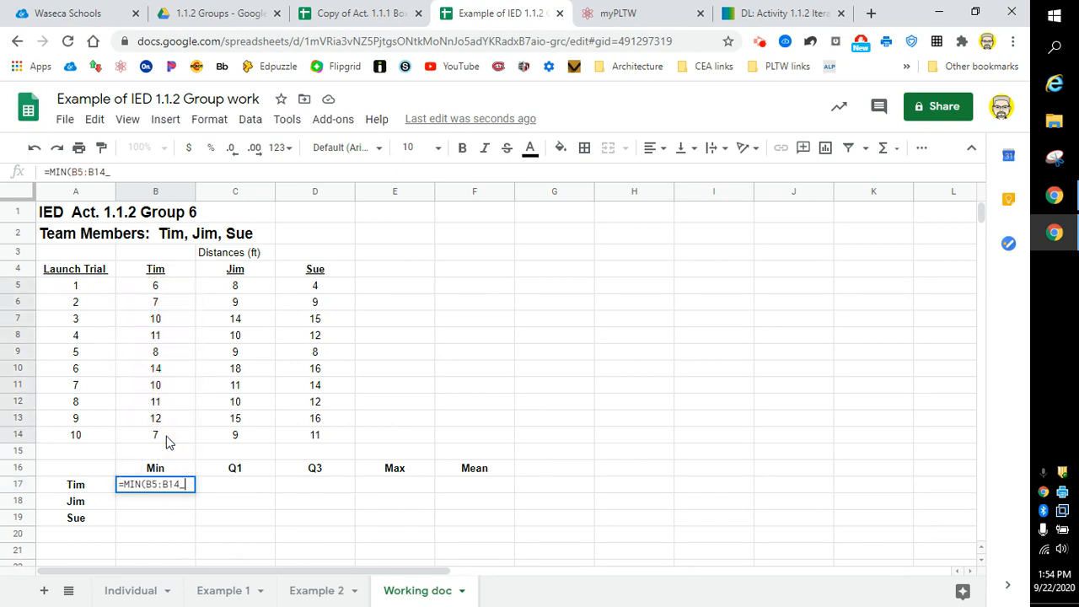
pyautogui.press('BackSpace')
pyautogui.write(')')
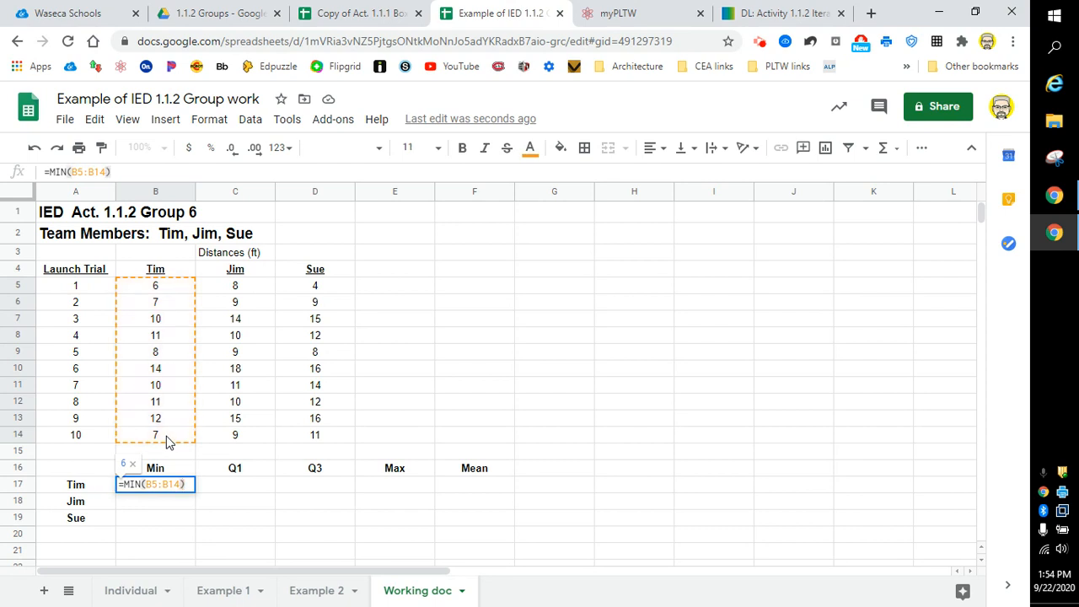
pyautogui.press('Return')
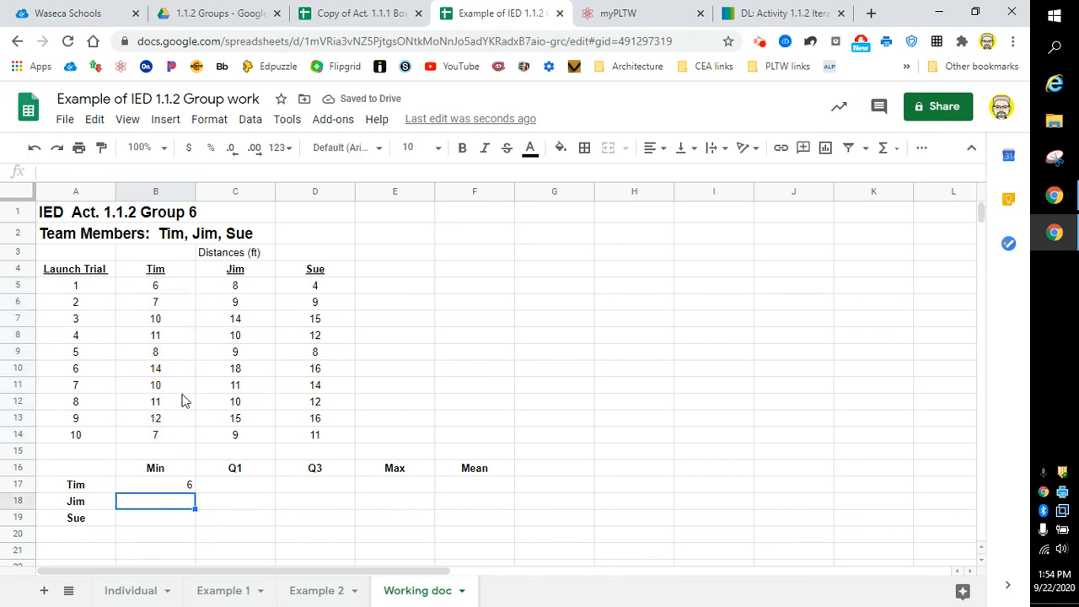
# Step: Calculate the second member's minimum distance in B18 with =MIN(C5:C14)
pyautogui.write('=')
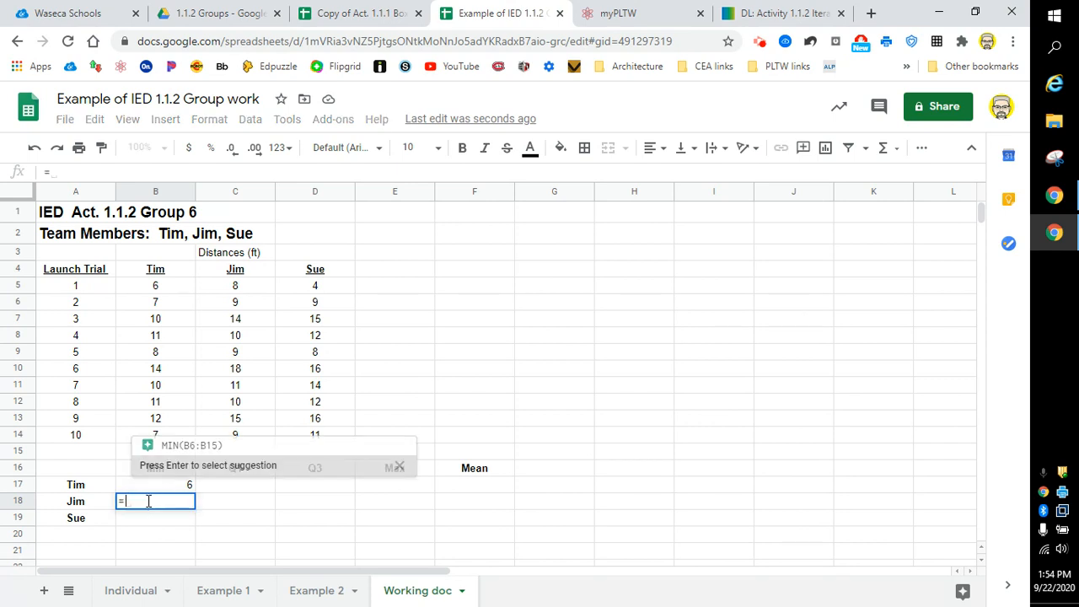
pyautogui.write('min')
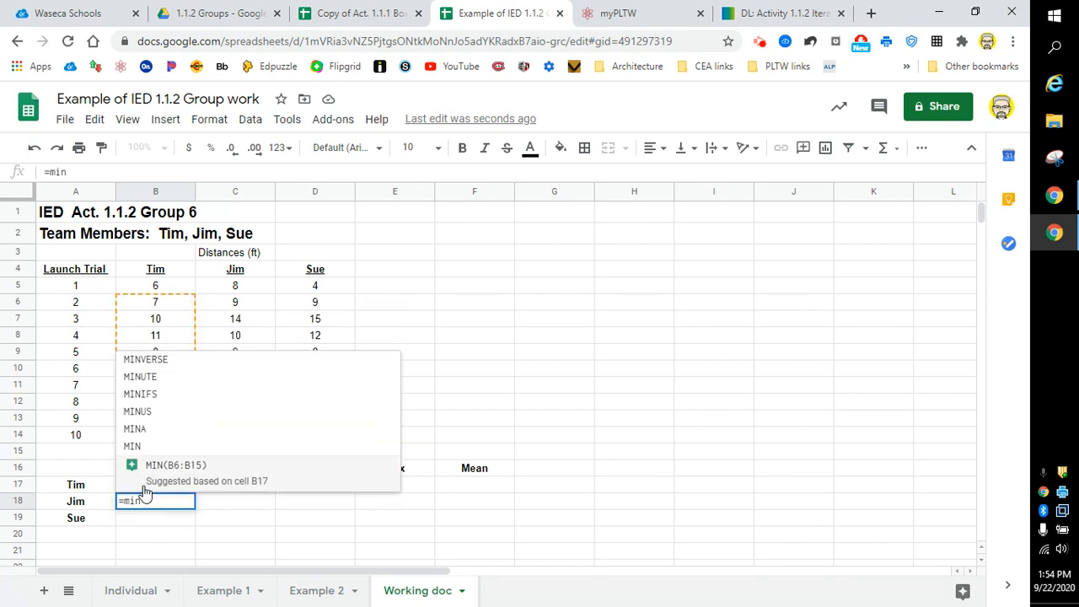
pyautogui.click(140, 447)
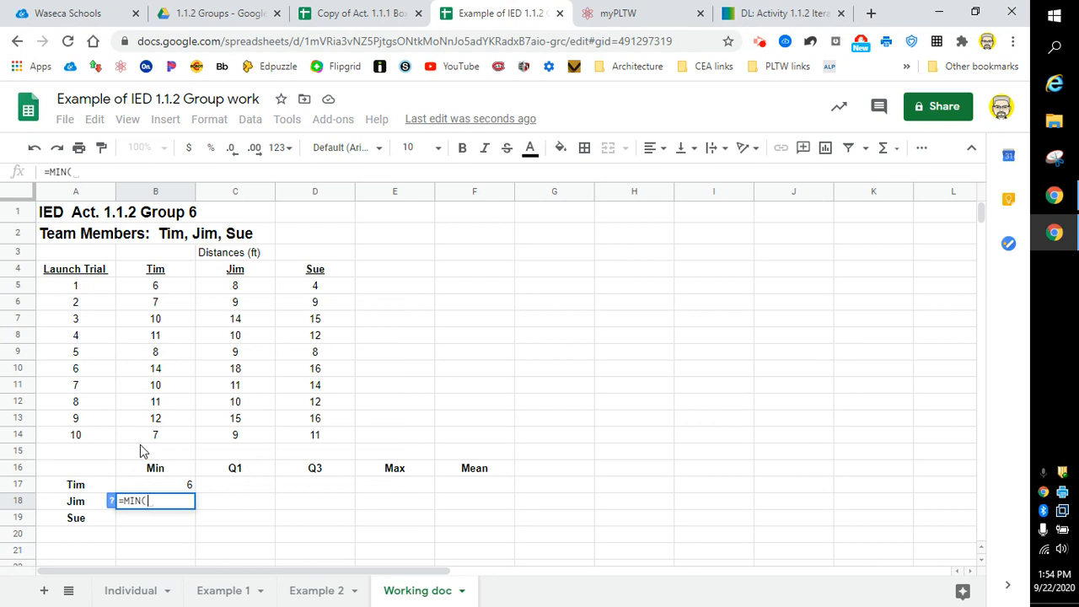
pyautogui.moveTo(241, 291); pyautogui.dragTo(243, 447)
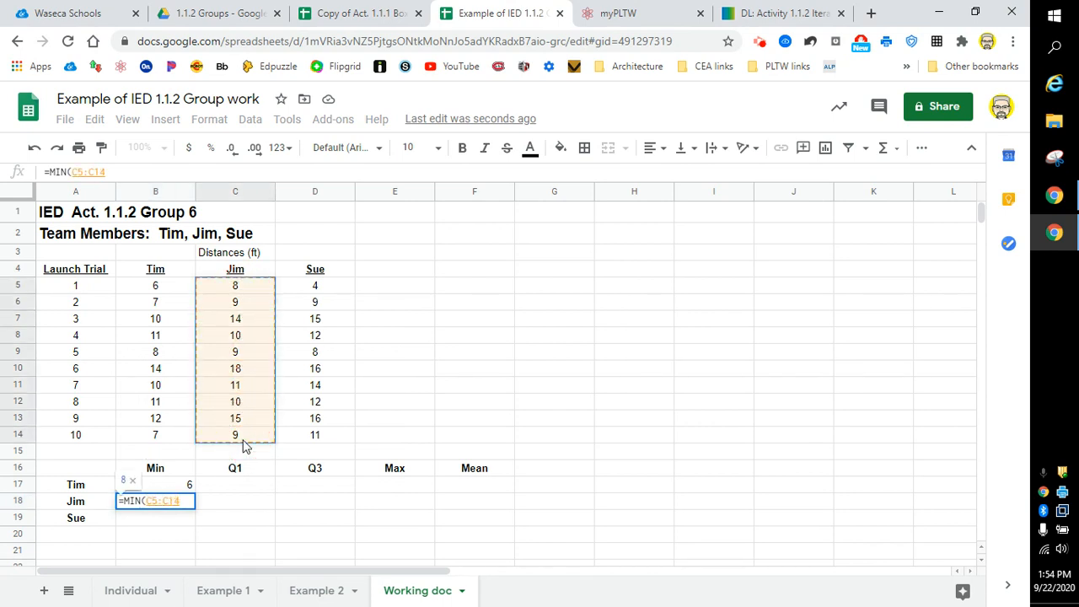
pyautogui.write(')')
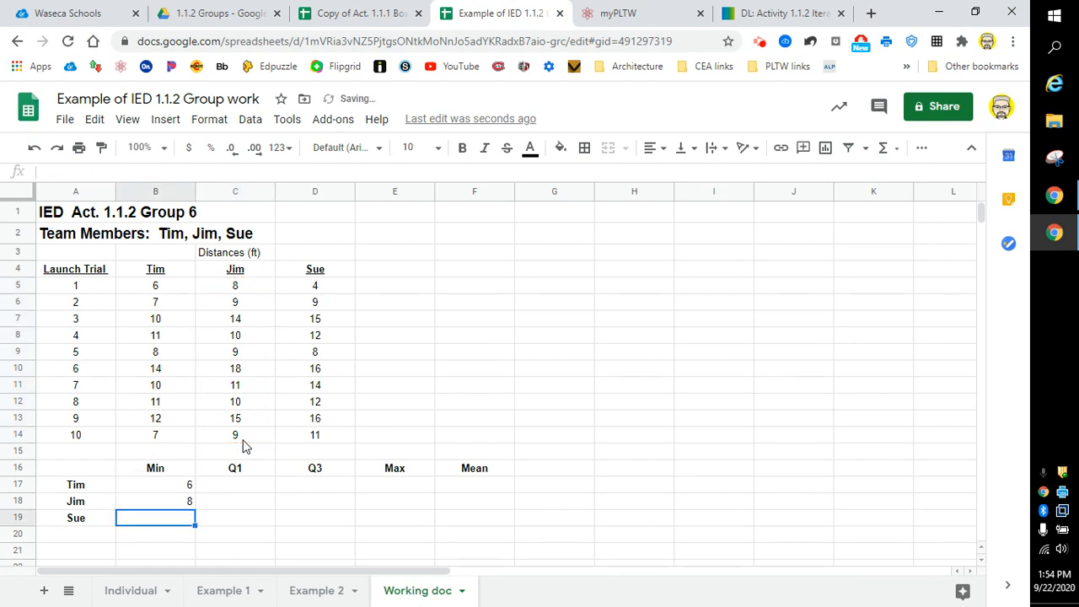
# Step: Calculate the third member's minimum distance in B19 with =MIN(D5:D14)
pyautogui.click(177, 522)
pyautogui.write('=min')
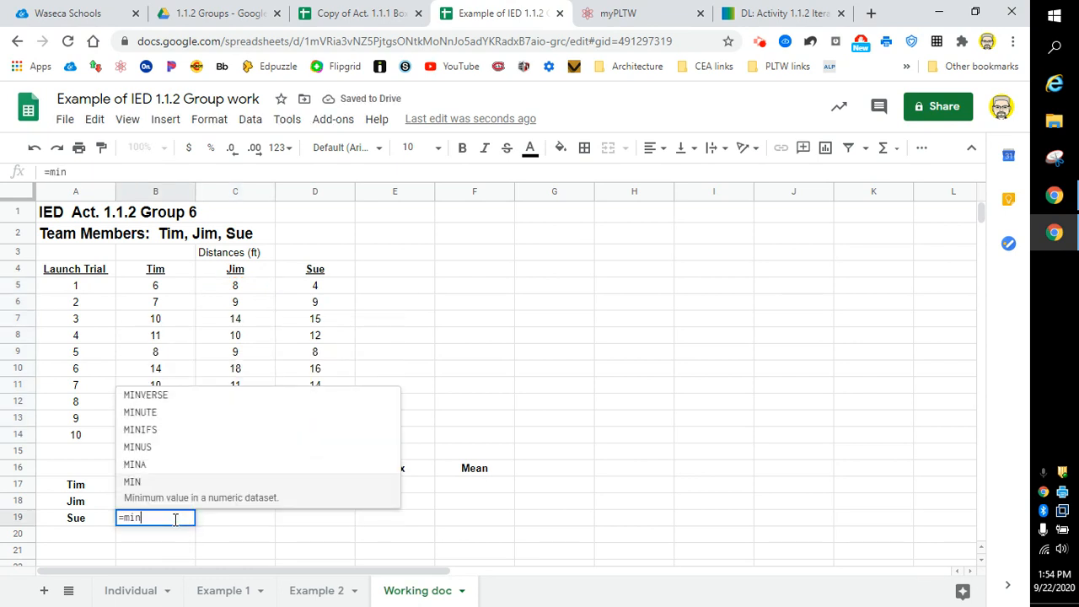
pyautogui.click(136, 487)
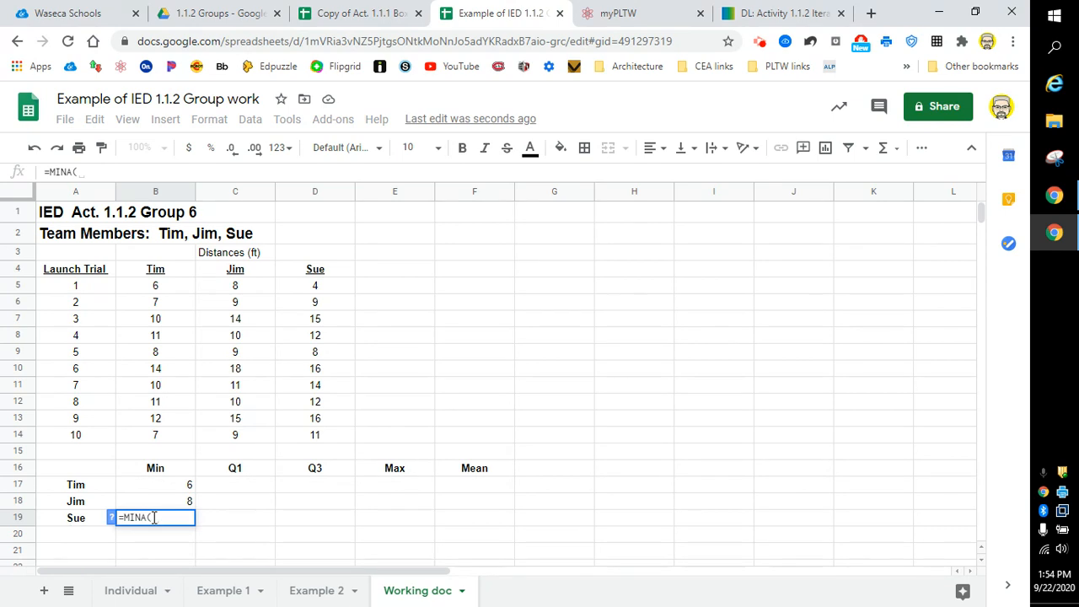
pyautogui.press('BackSpace')
pyautogui.press('BackSpace')
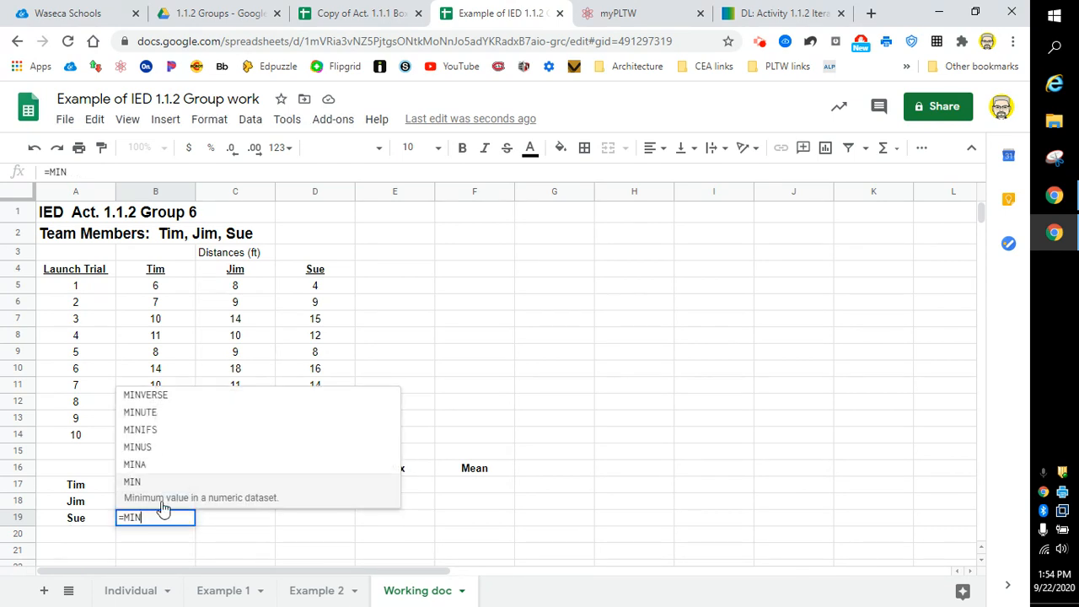
pyautogui.click(148, 484)
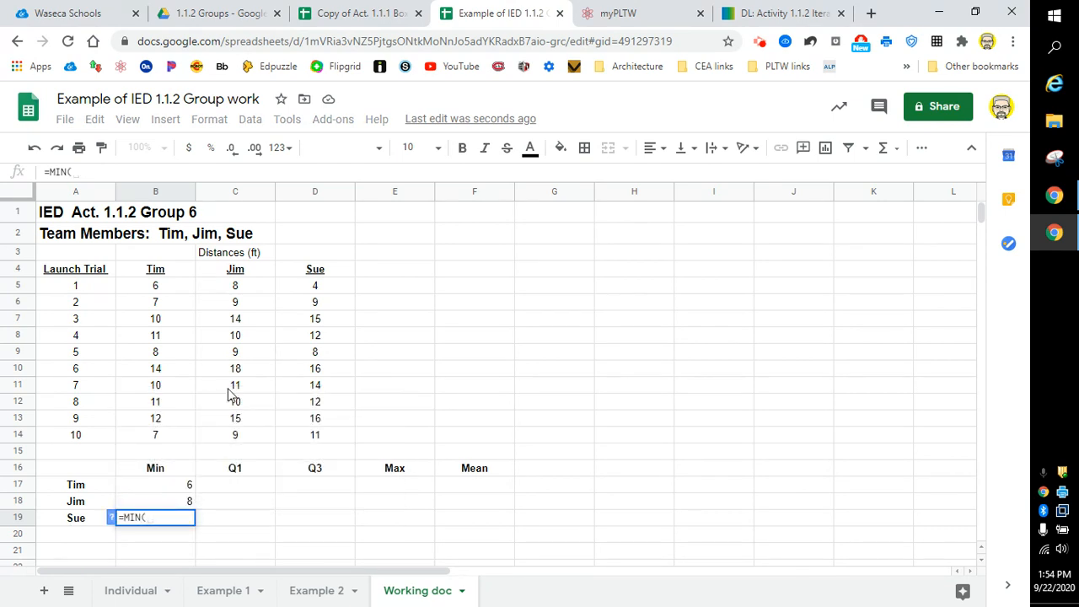
pyautogui.moveTo(317, 289); pyautogui.dragTo(321, 435)
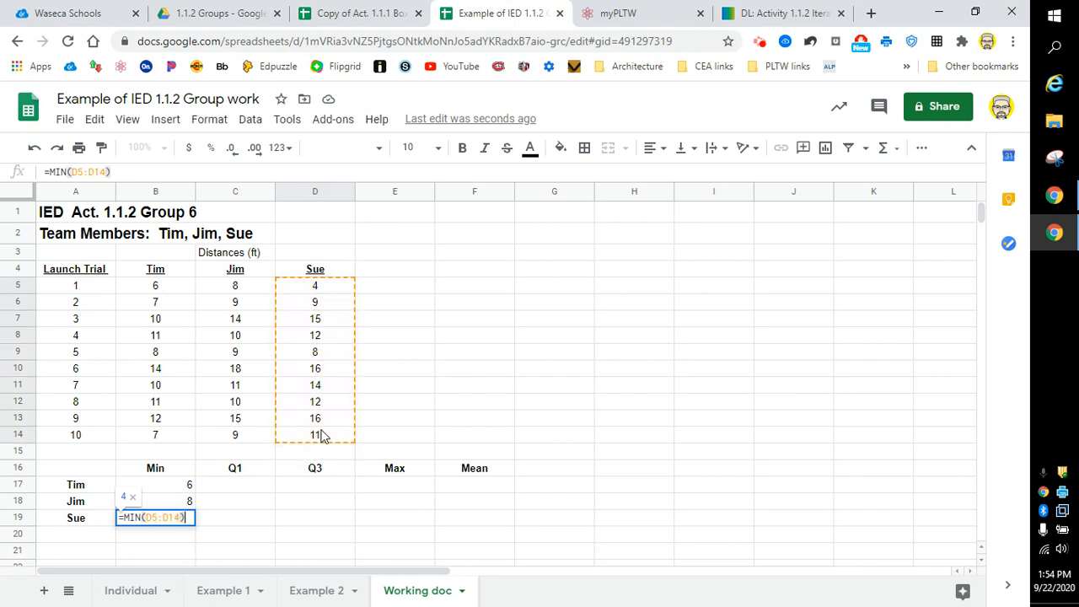
pyautogui.press('Return')
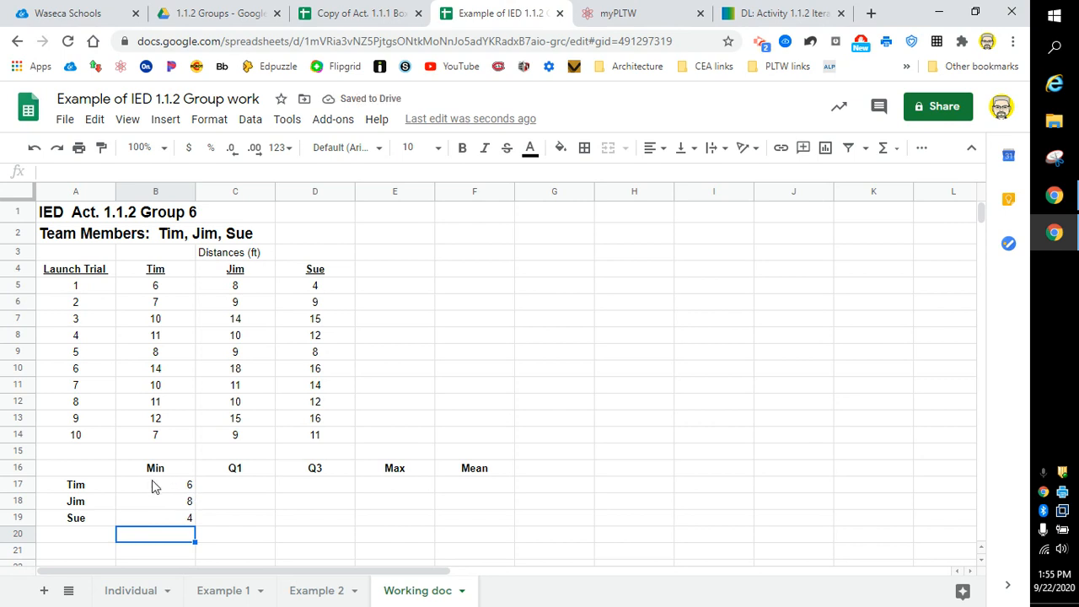
# Step: Calculate the first member's Q1 value in C17 with =QUARTILE(B5:B14,1)
pyautogui.click(225, 489)
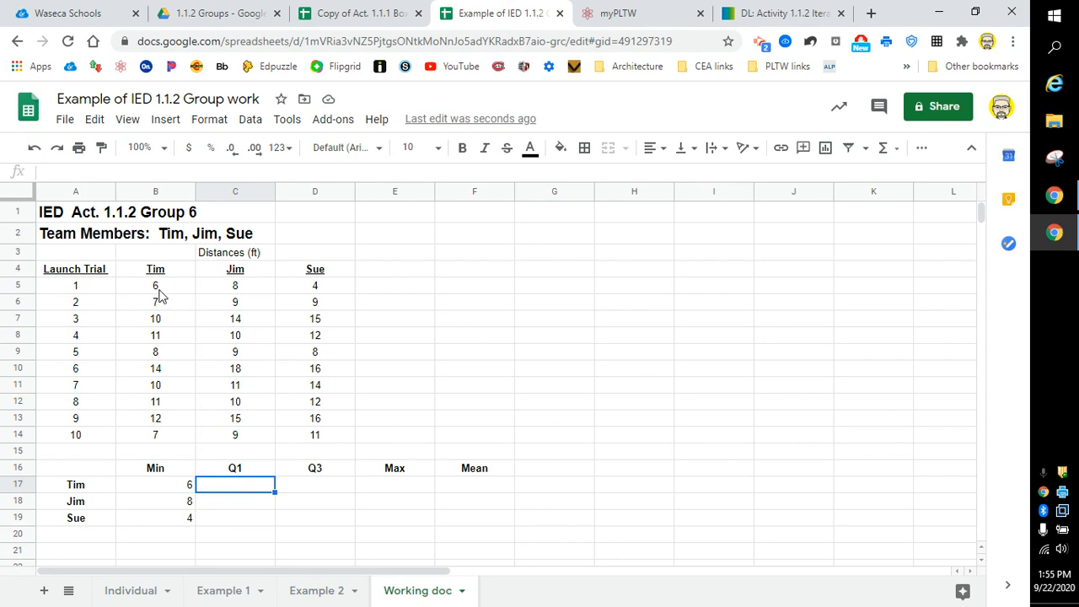
pyautogui.write('=')
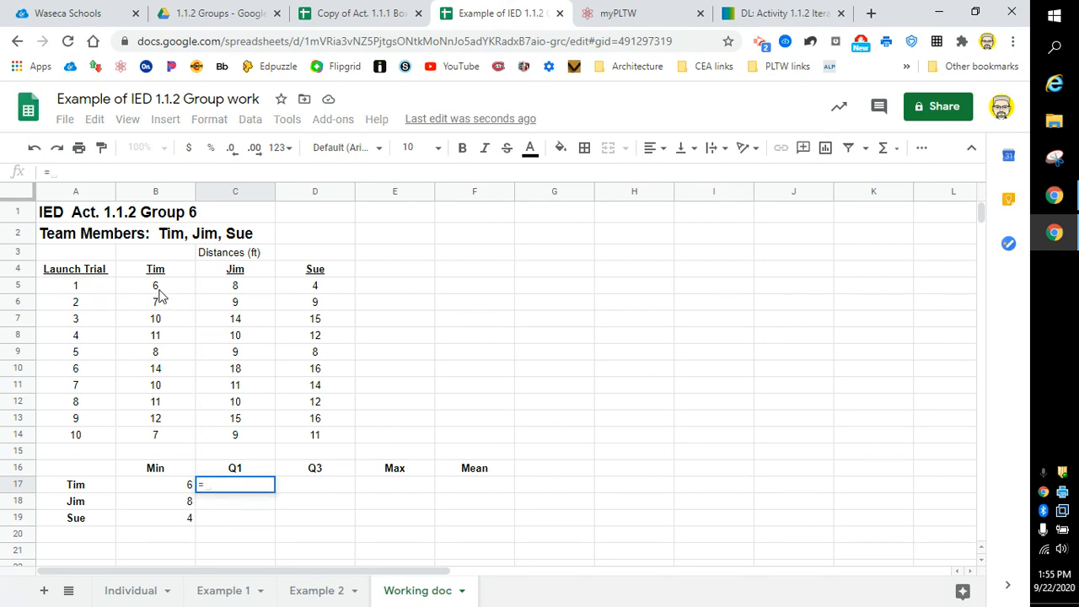
pyautogui.write('qua')
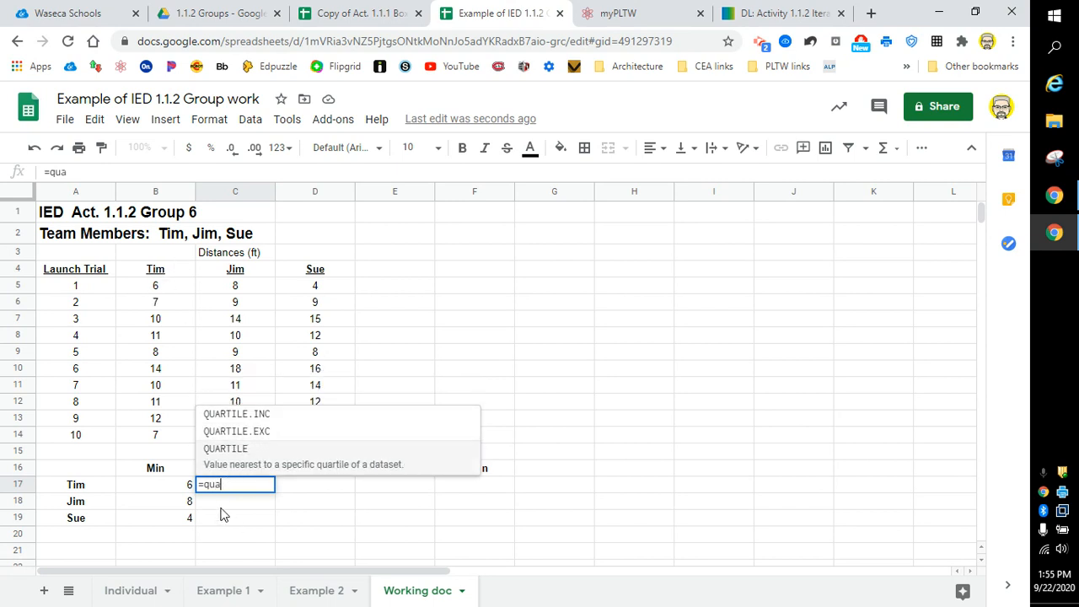
pyautogui.click(226, 464)
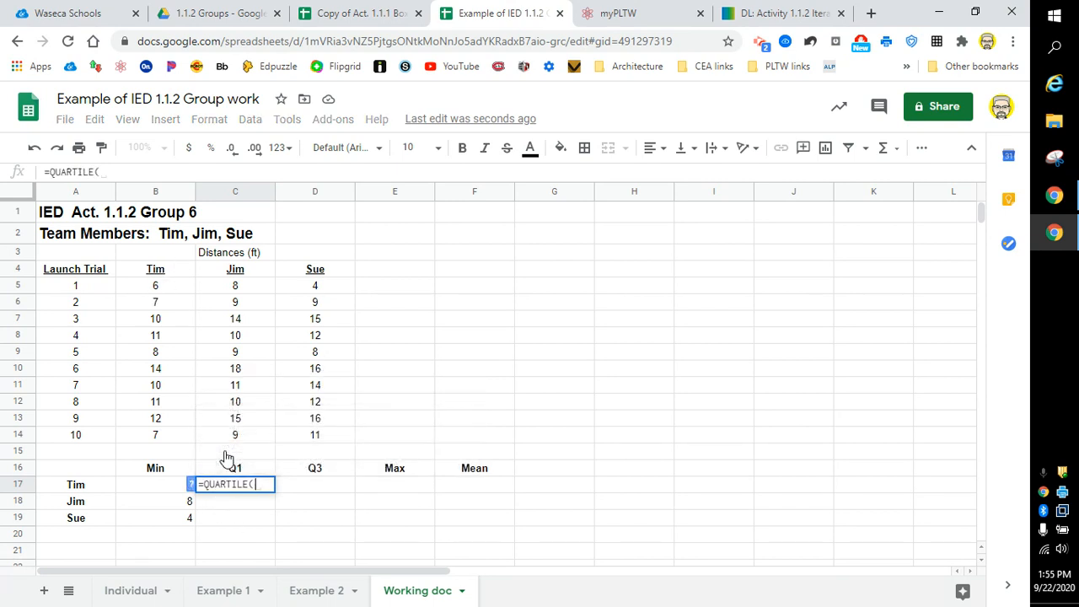
pyautogui.moveTo(165, 287); pyautogui.dragTo(173, 443)
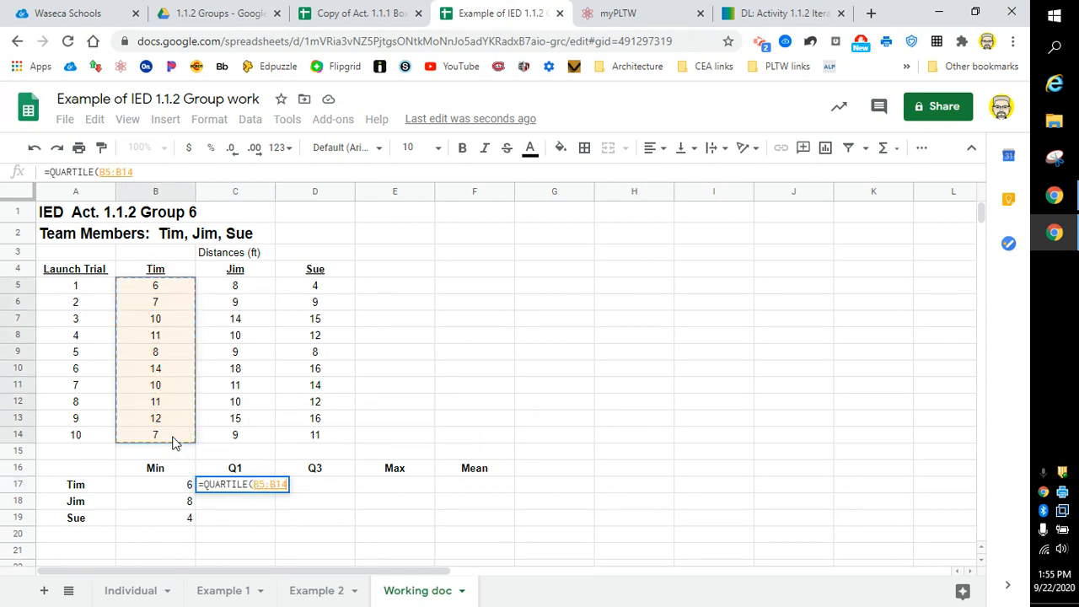
pyautogui.write(',')
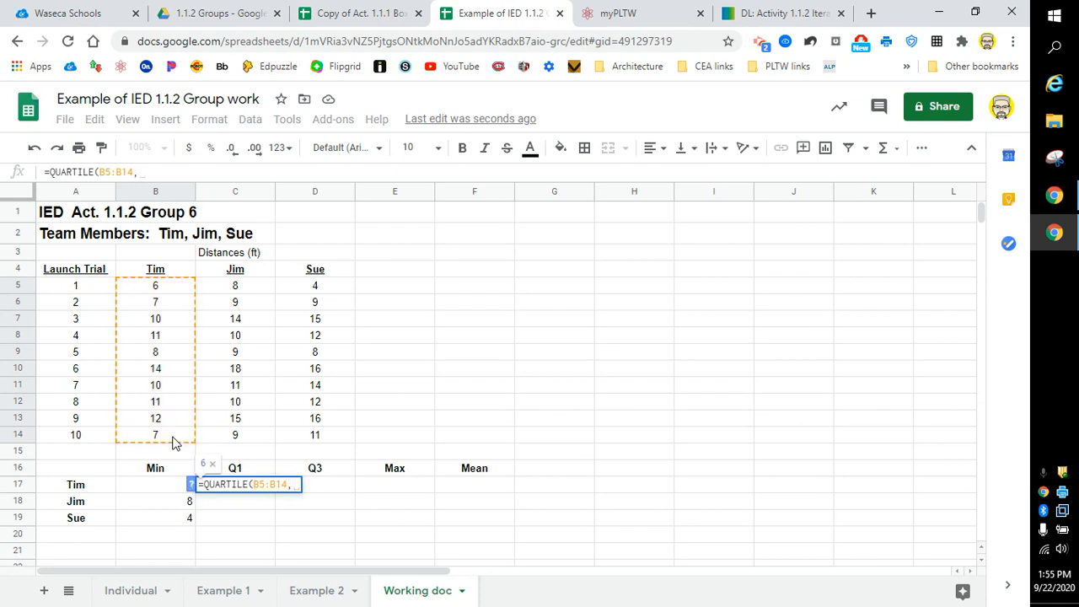
pyautogui.write('1)')
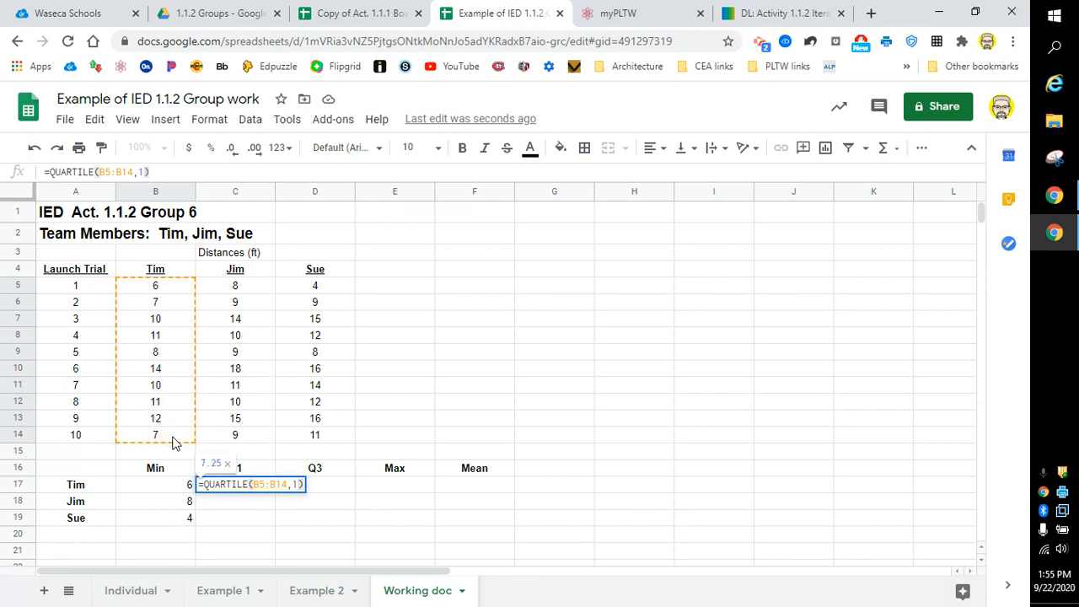
pyautogui.press('Return')
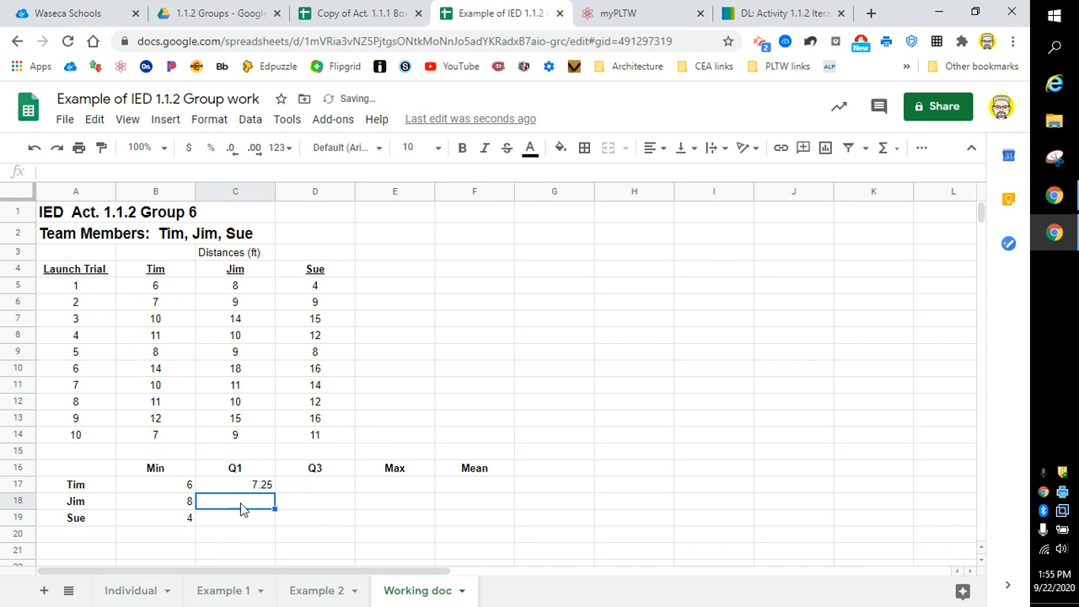
# Step: Calculate the second member's Q1 value in C18 with =QUARTILE(C5:C14,1)
pyautogui.write('=q')
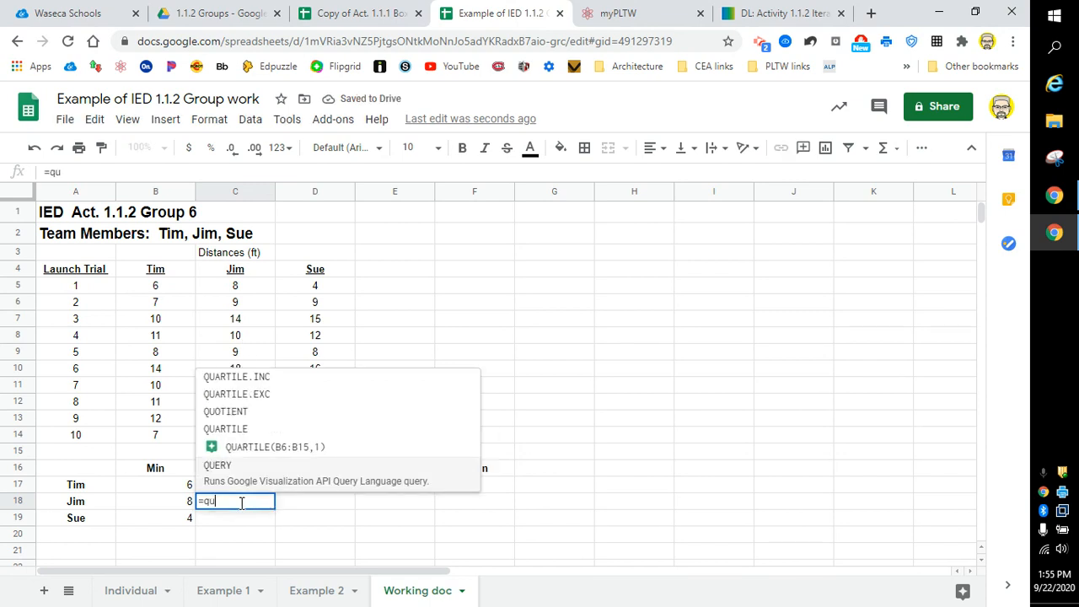
pyautogui.write('u')
pyautogui.click(236, 361)
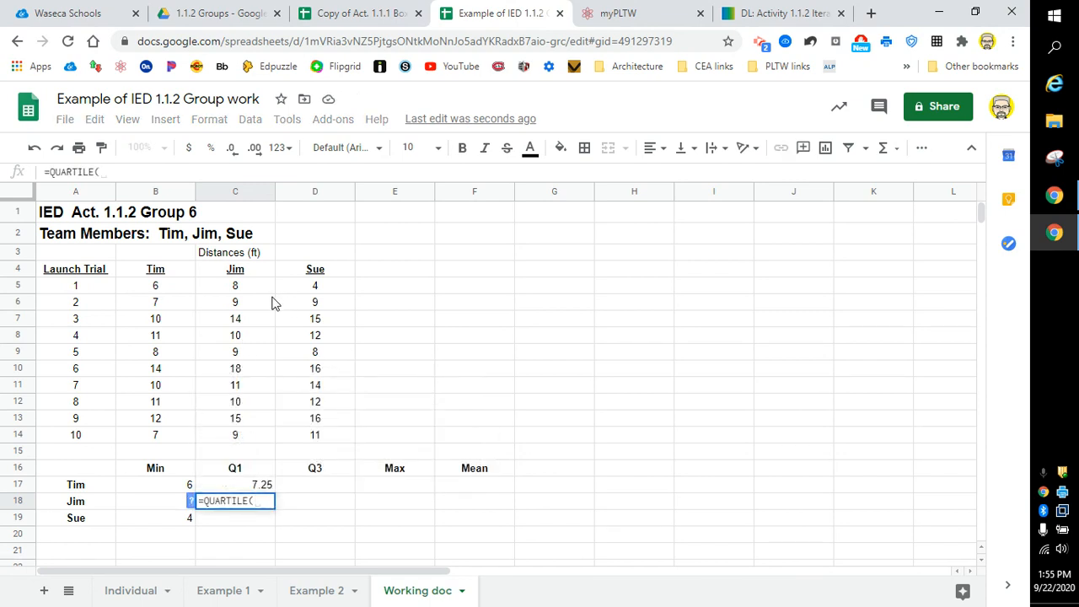
pyautogui.moveTo(247, 292); pyautogui.dragTo(251, 444)
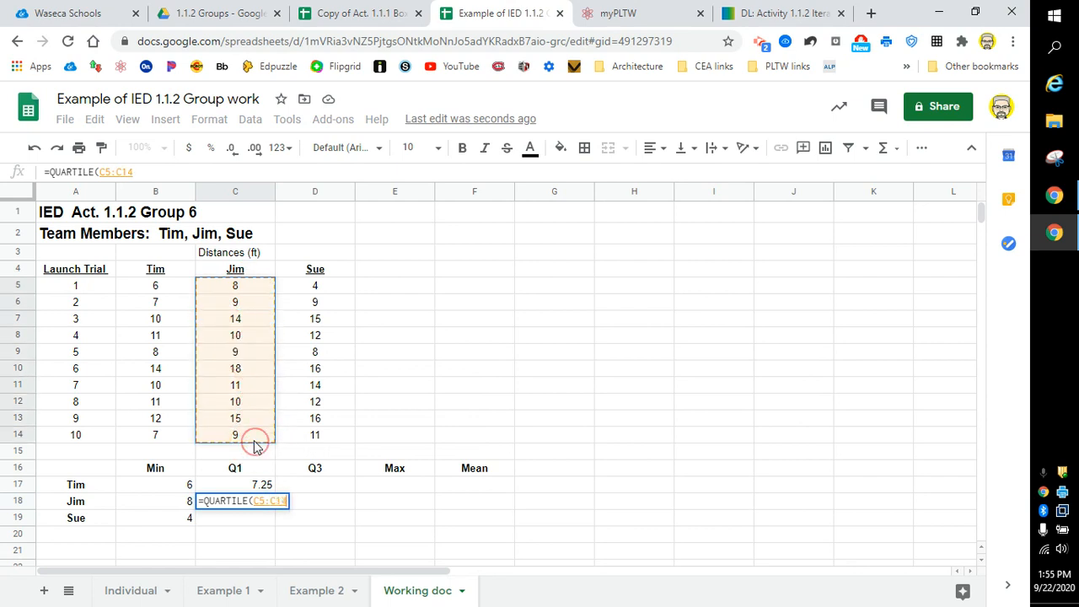
pyautogui.write(',1')
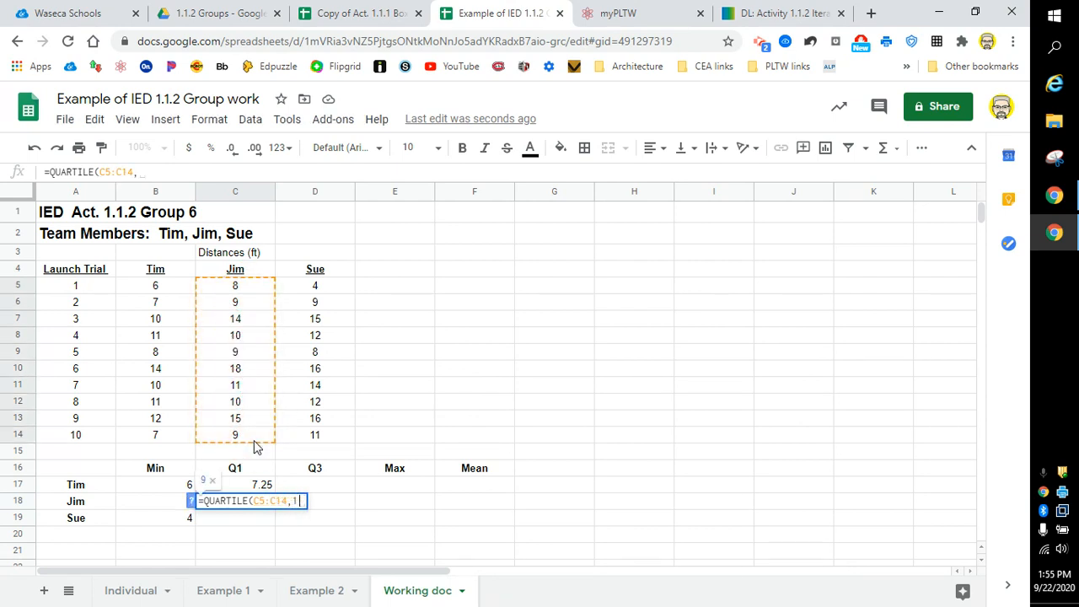
pyautogui.write(')')
pyautogui.press('Return')
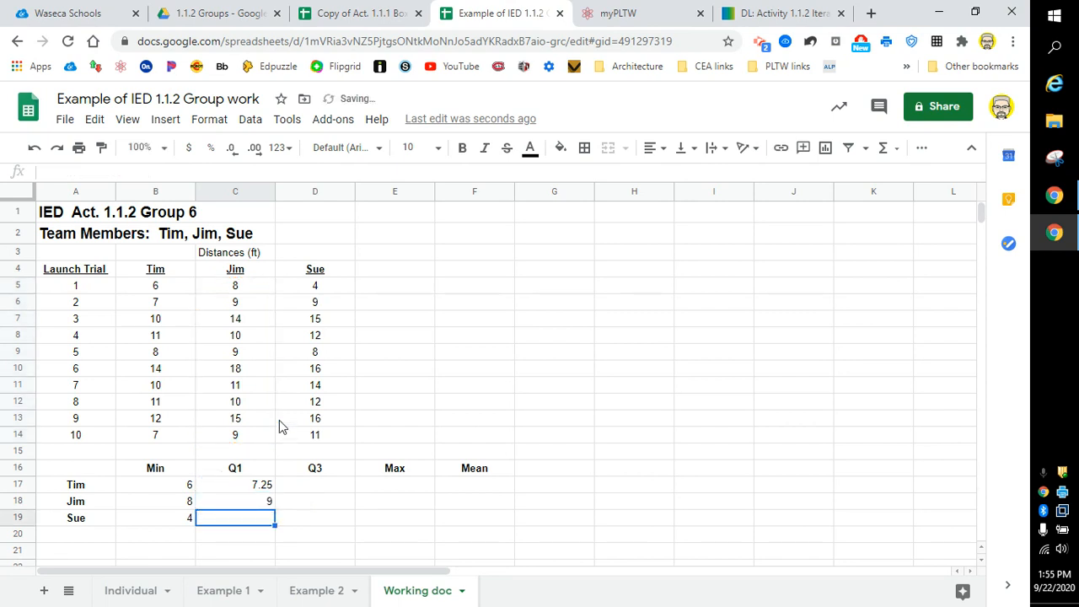
# Step: Calculate the third member's Q1 value in C19 with =QUARTILE(D5:D14,1)
pyautogui.write('=')
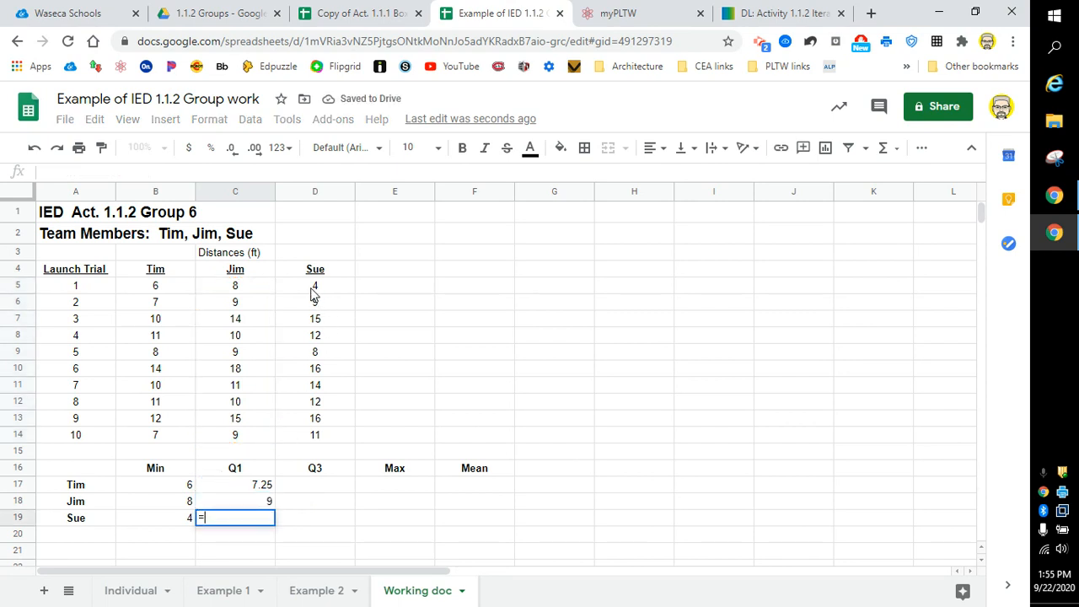
pyautogui.write('qua')
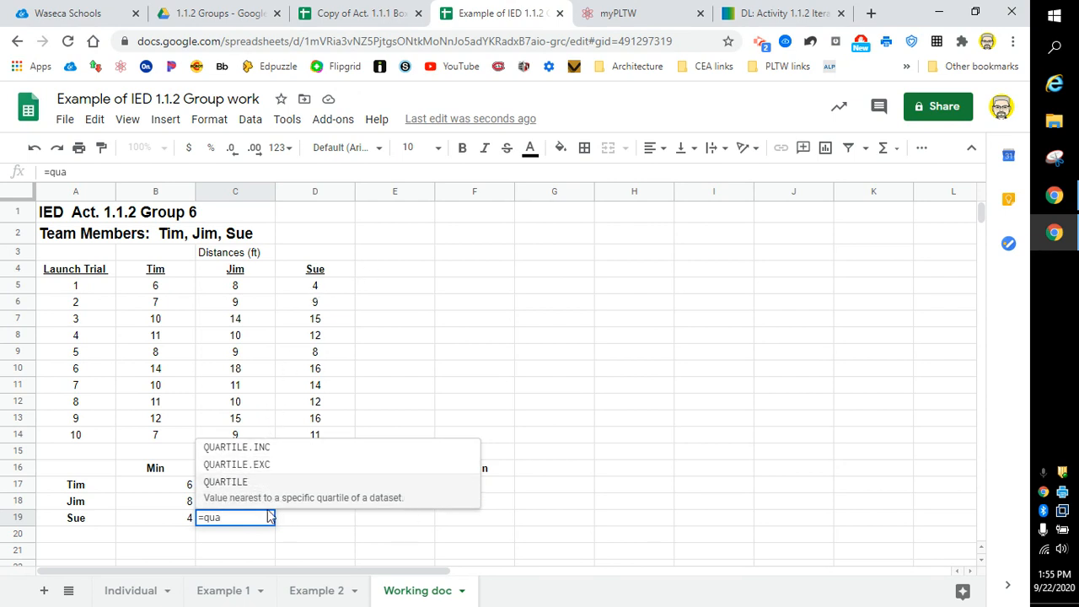
pyautogui.click(231, 481)
pyautogui.moveTo(319, 292); pyautogui.dragTo(329, 440)
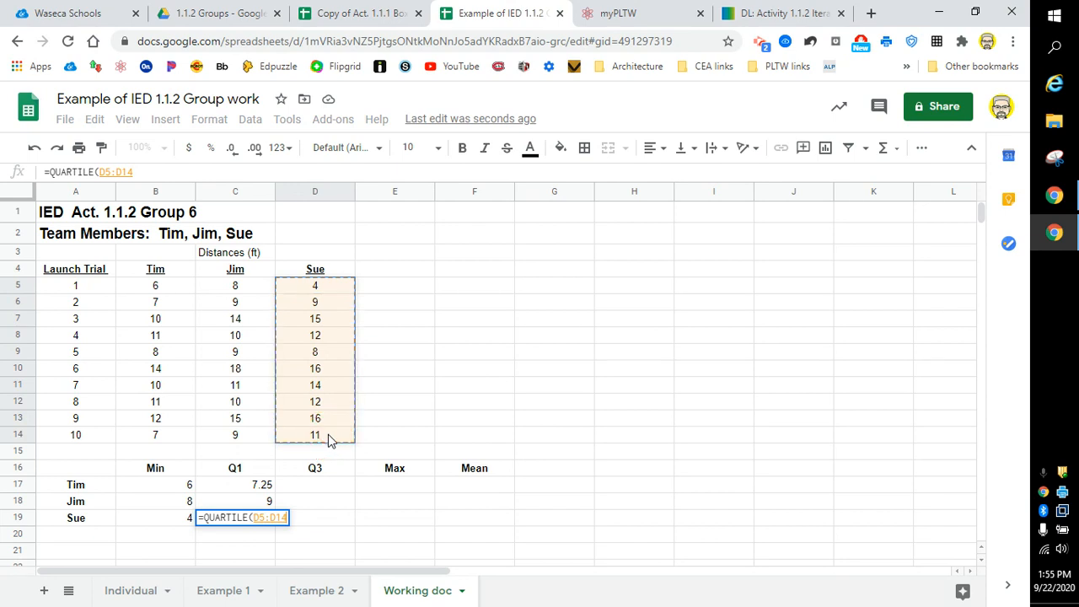
pyautogui.write(',1')
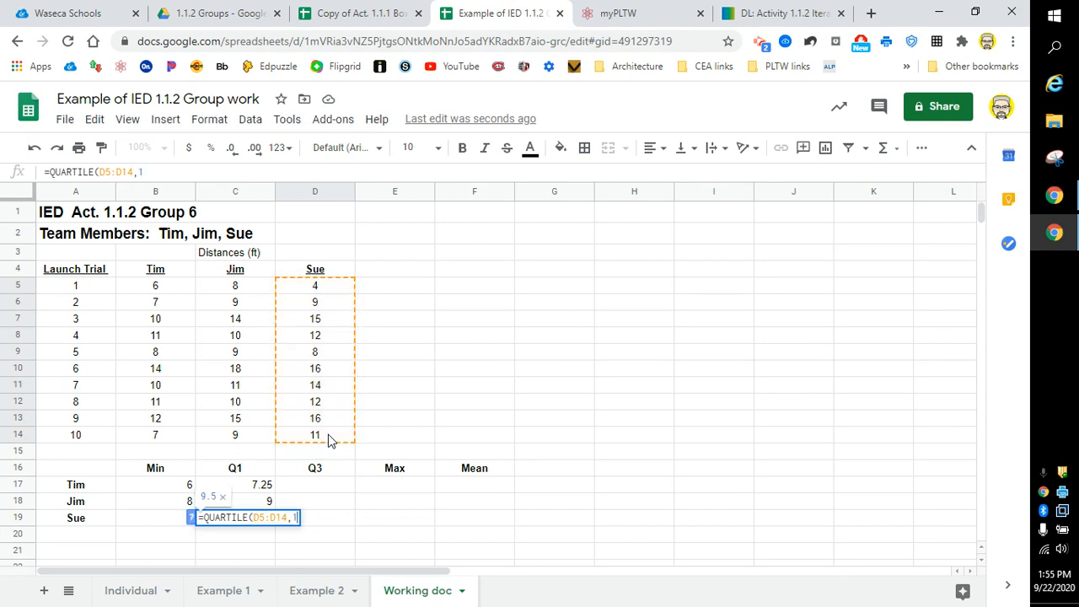
pyautogui.write(')')
pyautogui.press('Return')
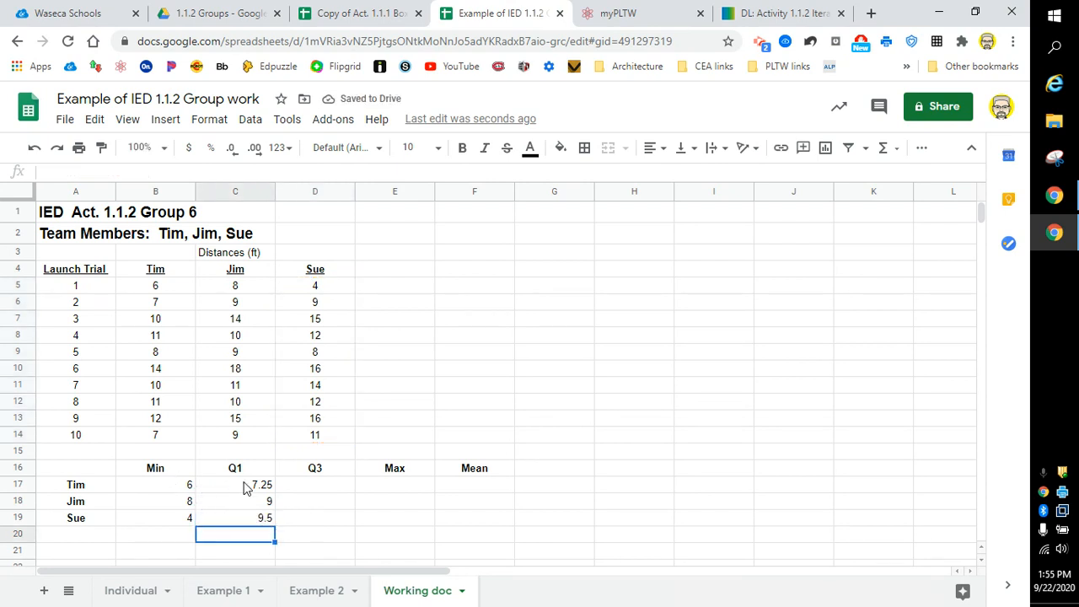
# Step: Calculate the first member's Q3 value in D17 with =QUARTILE(B5:B14,3)
pyautogui.click(334, 491)
pyautogui.write('=')
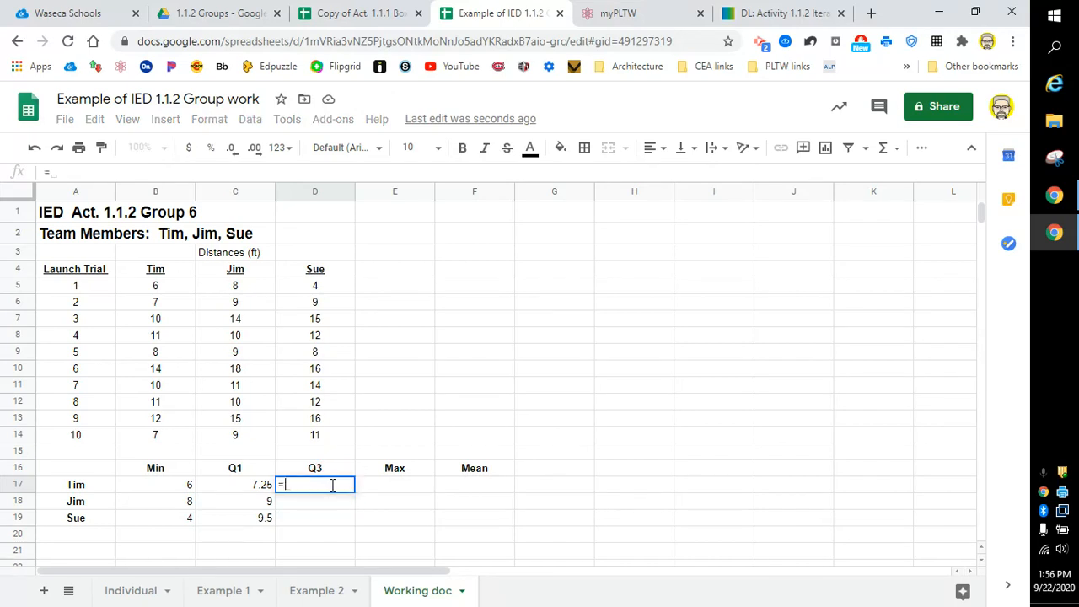
pyautogui.write('qua')
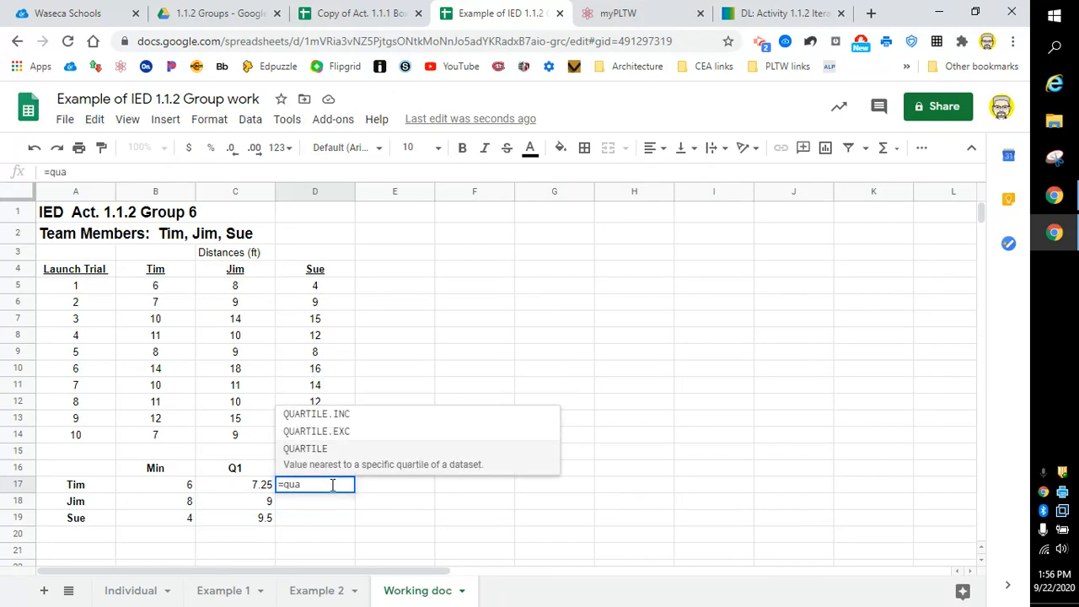
pyautogui.click(299, 450)
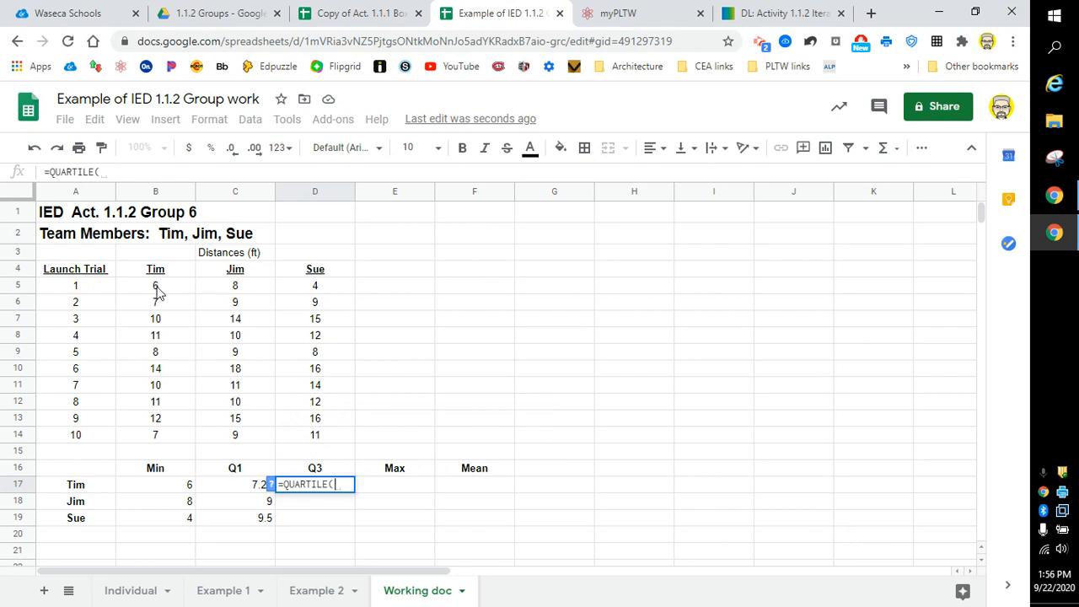
pyautogui.moveTo(157, 291); pyautogui.dragTo(158, 446)
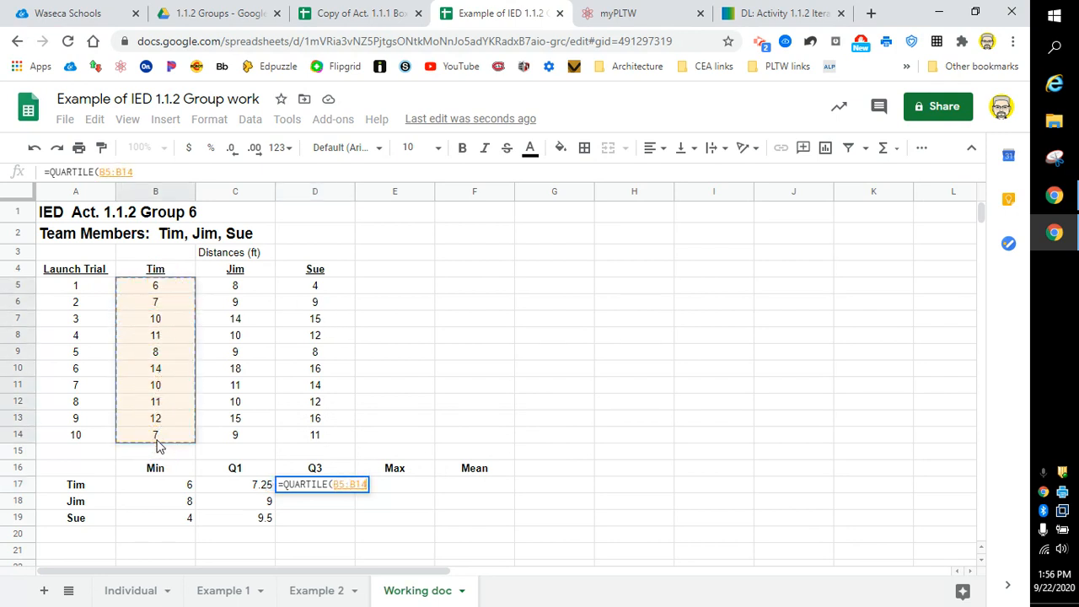
pyautogui.write(',3')
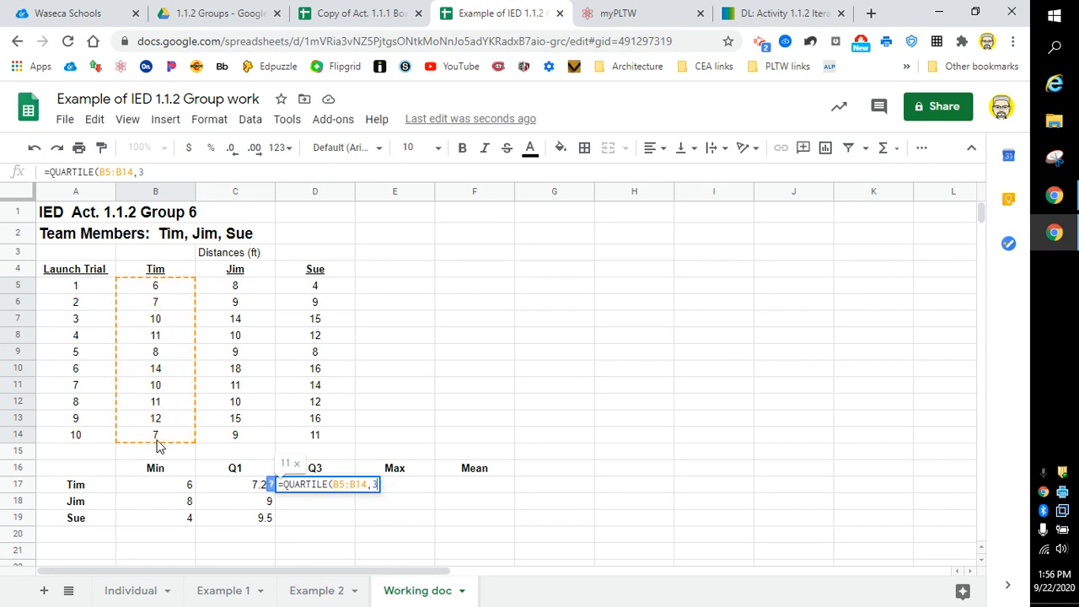
pyautogui.write(')')
pyautogui.press('Return')
pyautogui.write('=quar')
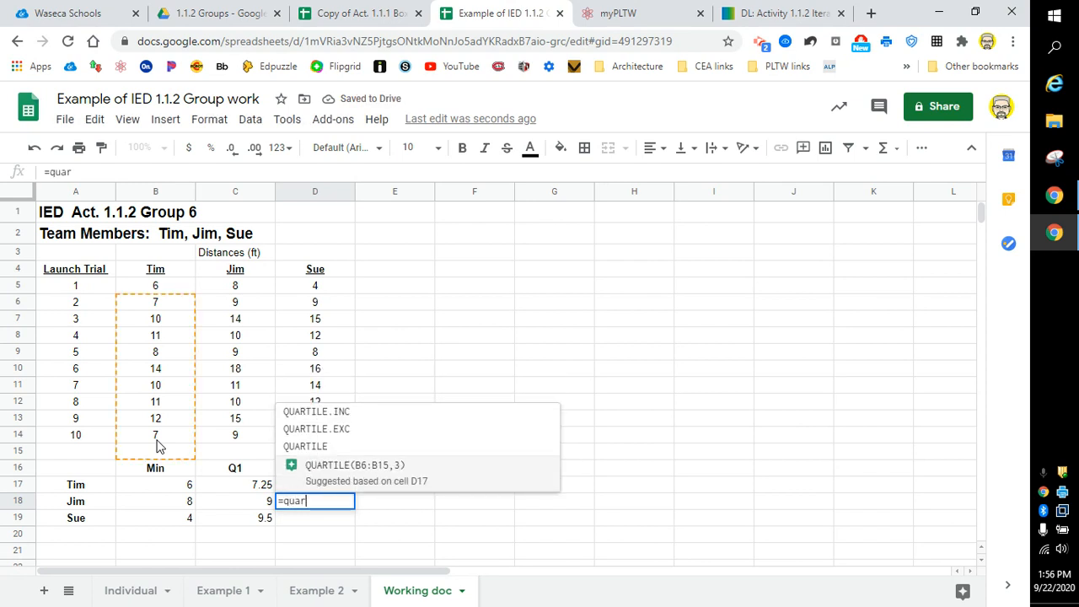
pyautogui.click(289, 453)
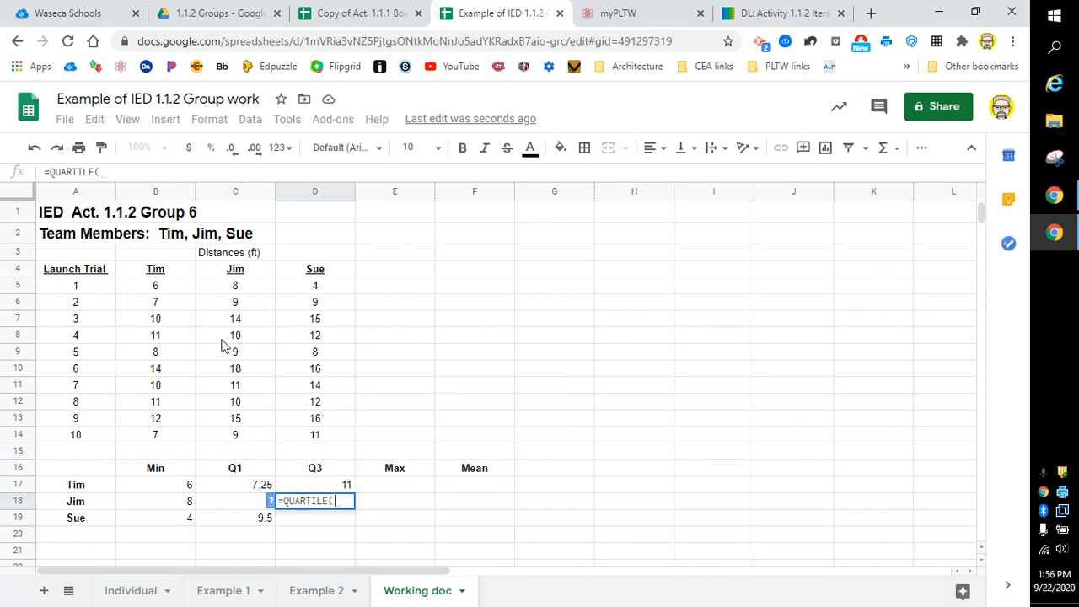
pyautogui.moveTo(242, 291); pyautogui.dragTo(253, 446)
pyautogui.write(',')
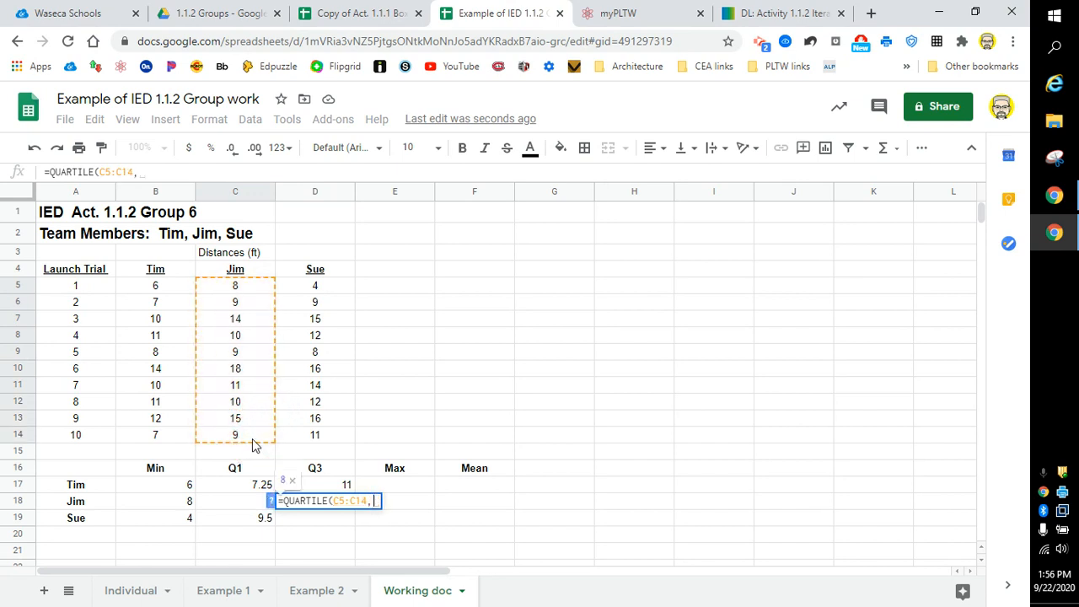
pyautogui.press('Return')
pyautogui.write('3')
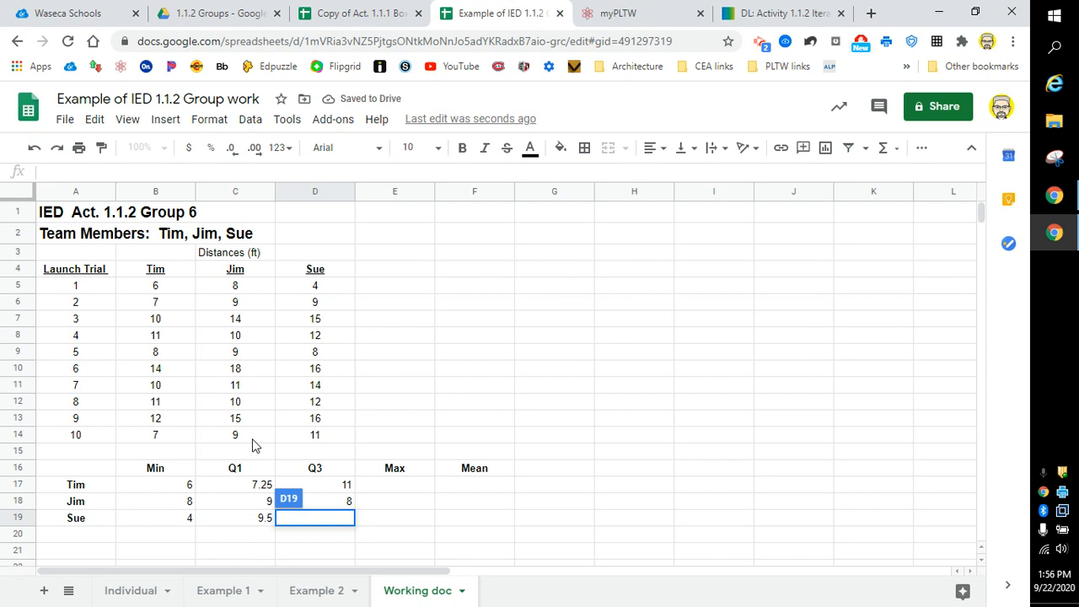
pyautogui.click(555, 526)
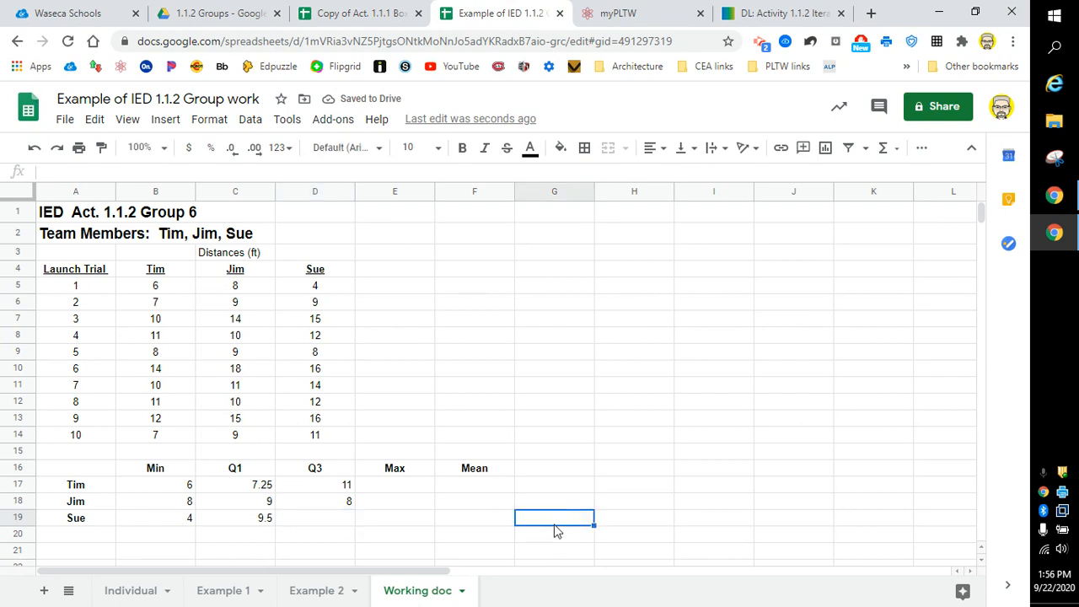
pyautogui.click(346, 504)
pyautogui.press('Delete')
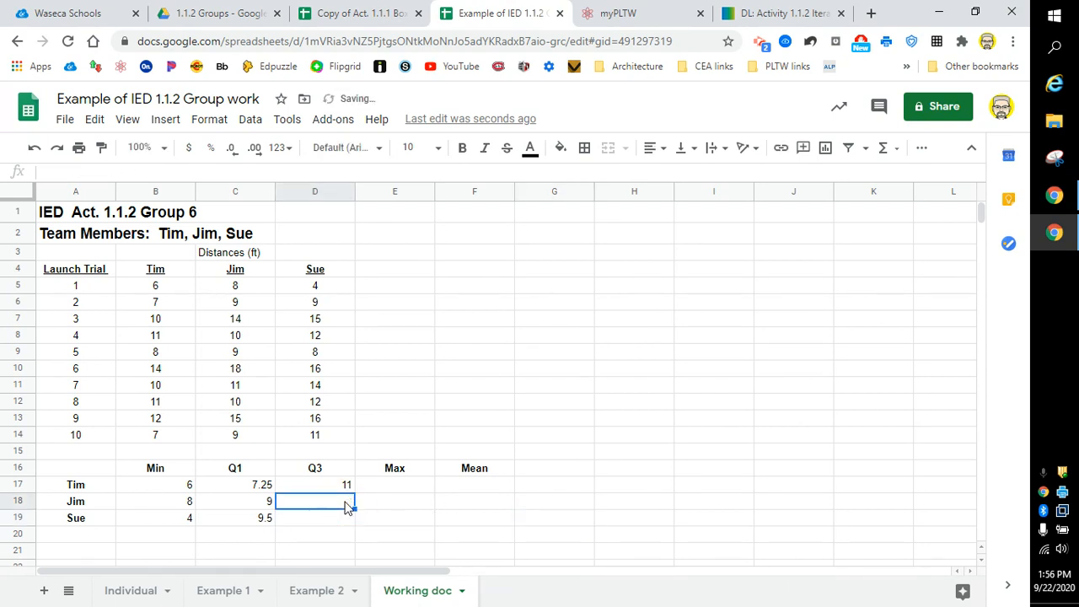
# Step: Calculate the second member's Q3 value in D18 with =QUARTILE(C5:C14,3)
pyautogui.doubleClick(331, 506)
pyautogui.write('=')
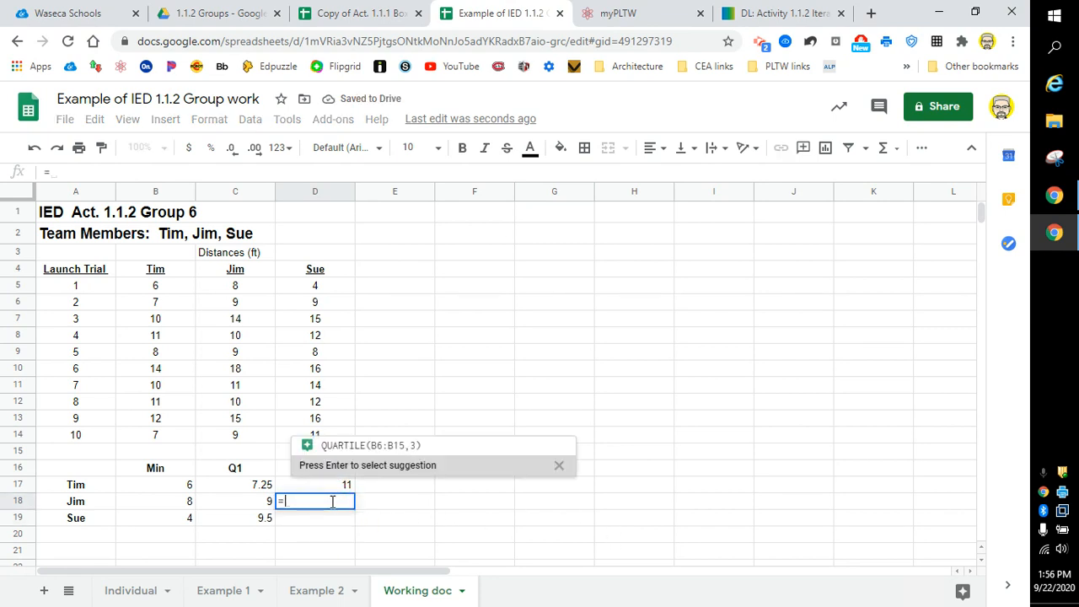
pyautogui.write('qua')
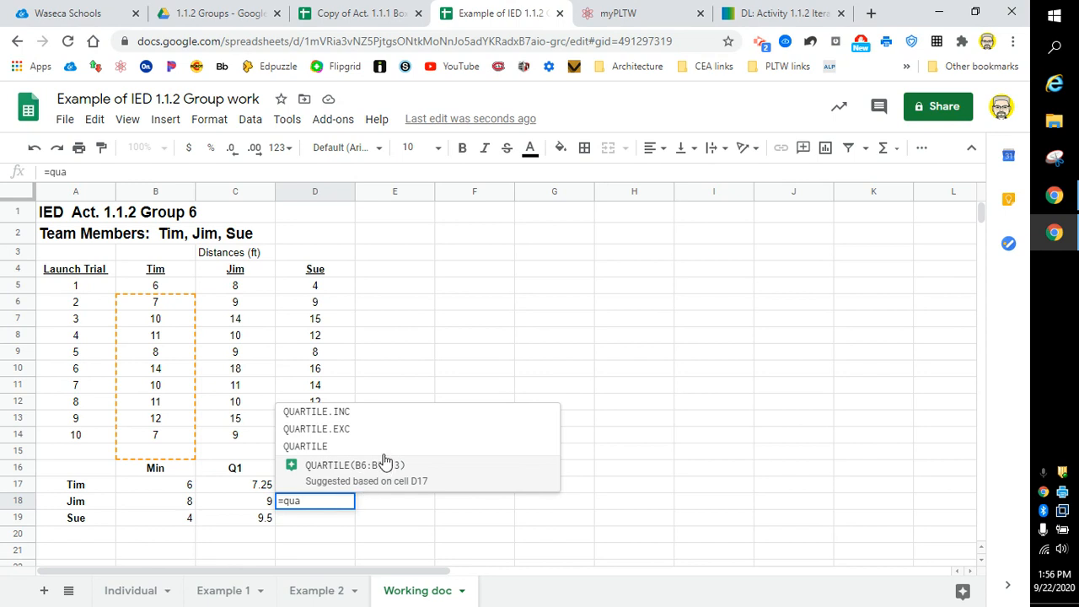
pyautogui.click(303, 447)
pyautogui.moveTo(236, 291); pyautogui.dragTo(236, 439)
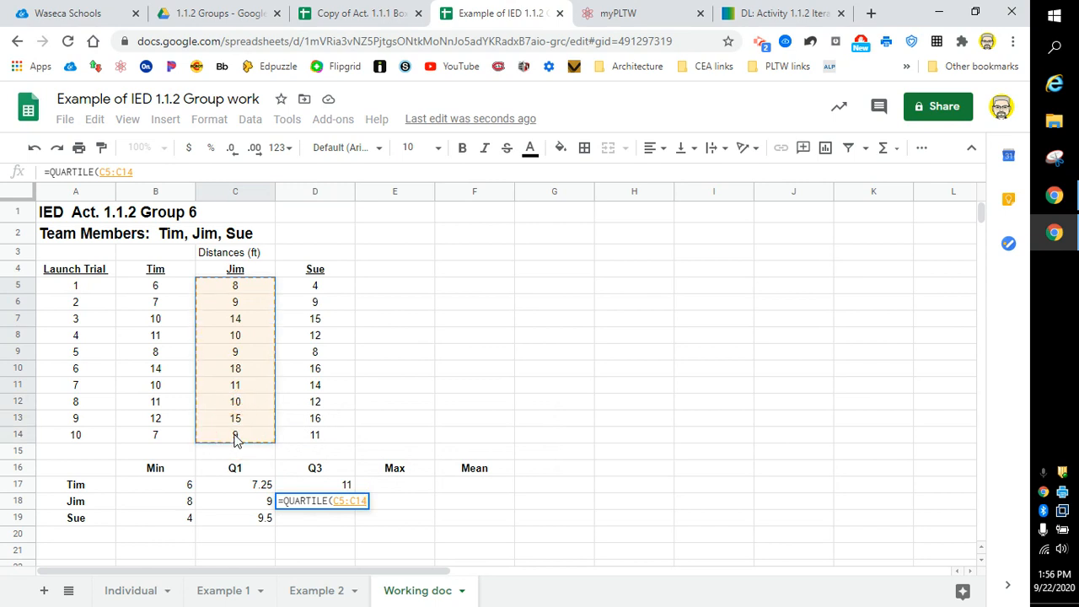
pyautogui.write(',')
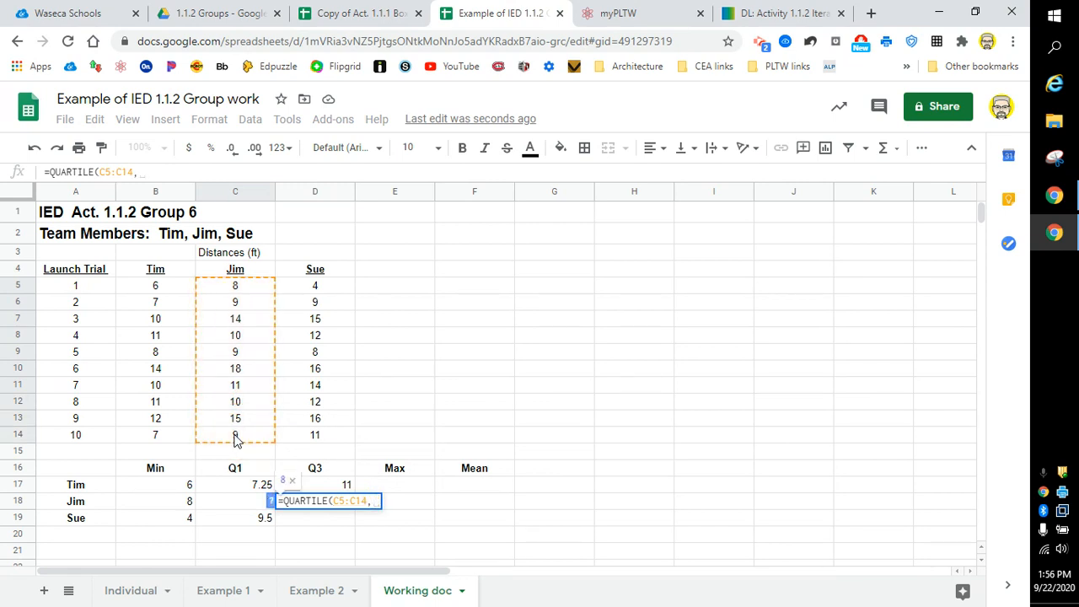
pyautogui.write('3)')
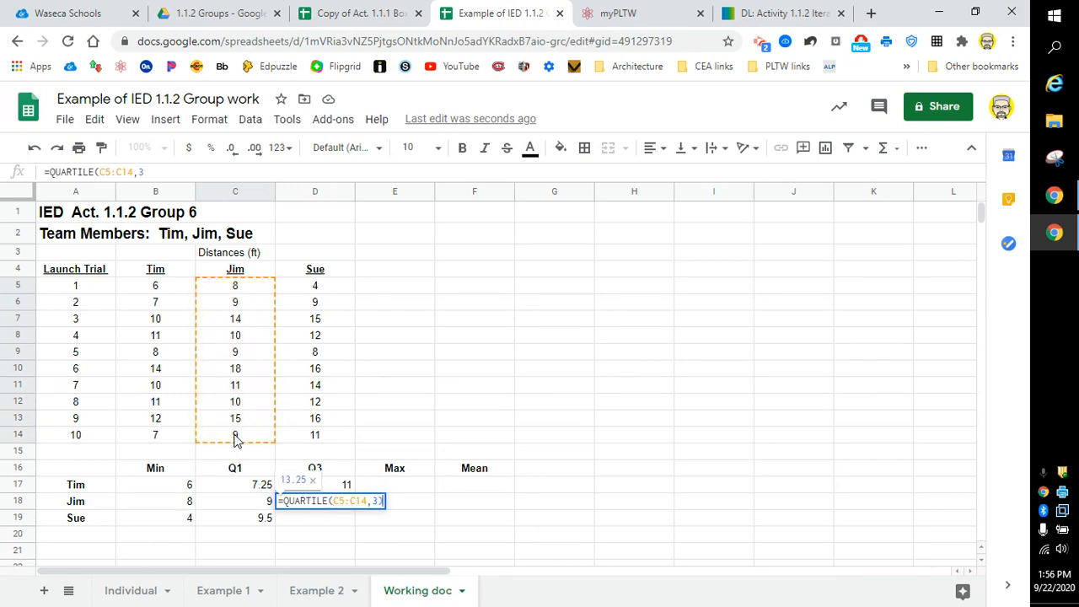
pyautogui.press('Return')
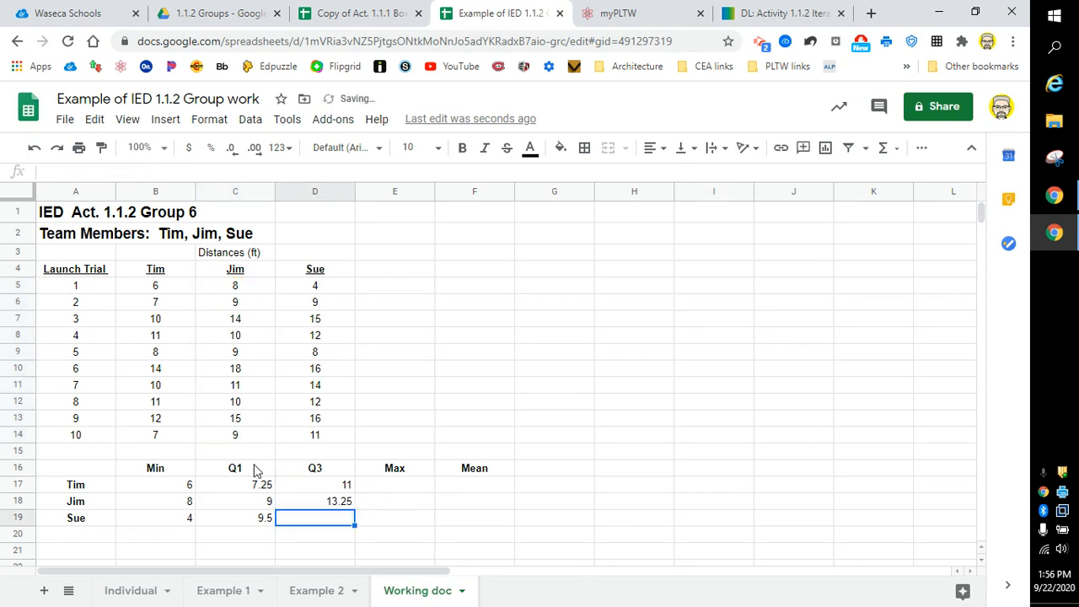
# Step: Calculate the third member's Q3 value in D19 with =QUARTILE(D5:D14,3)
pyautogui.click(325, 522)
pyautogui.write('=qua')
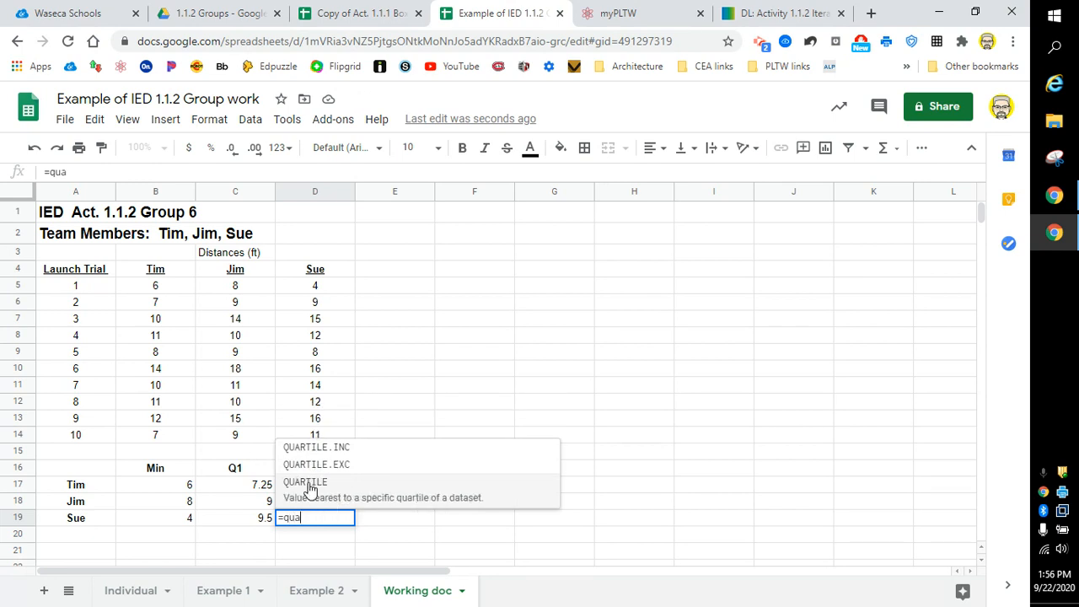
pyautogui.click(308, 484)
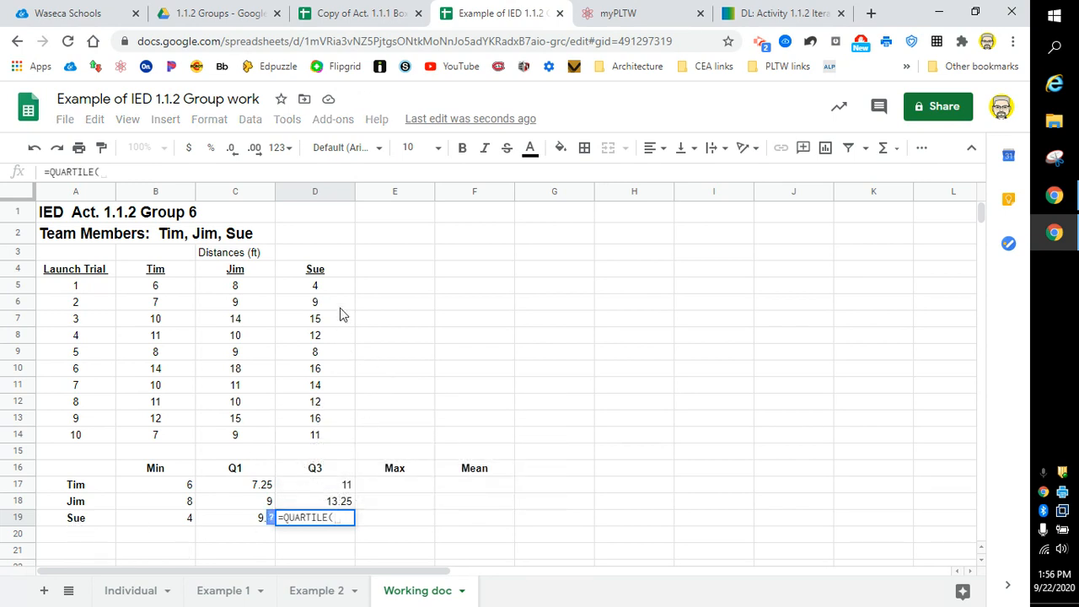
pyautogui.moveTo(321, 287); pyautogui.dragTo(318, 447)
pyautogui.write(',3)')
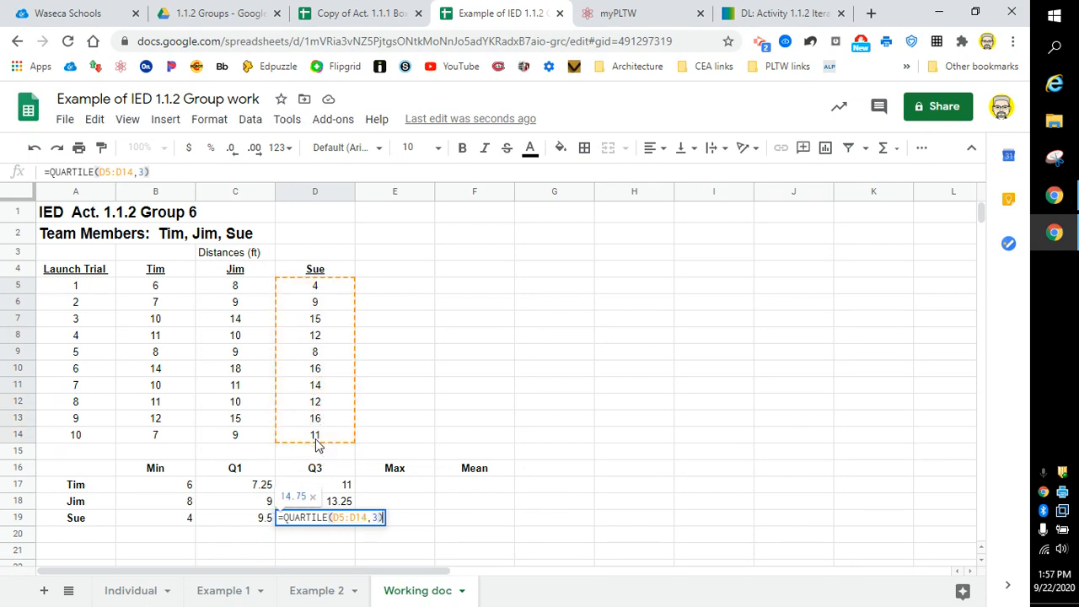
pyautogui.press('Return')
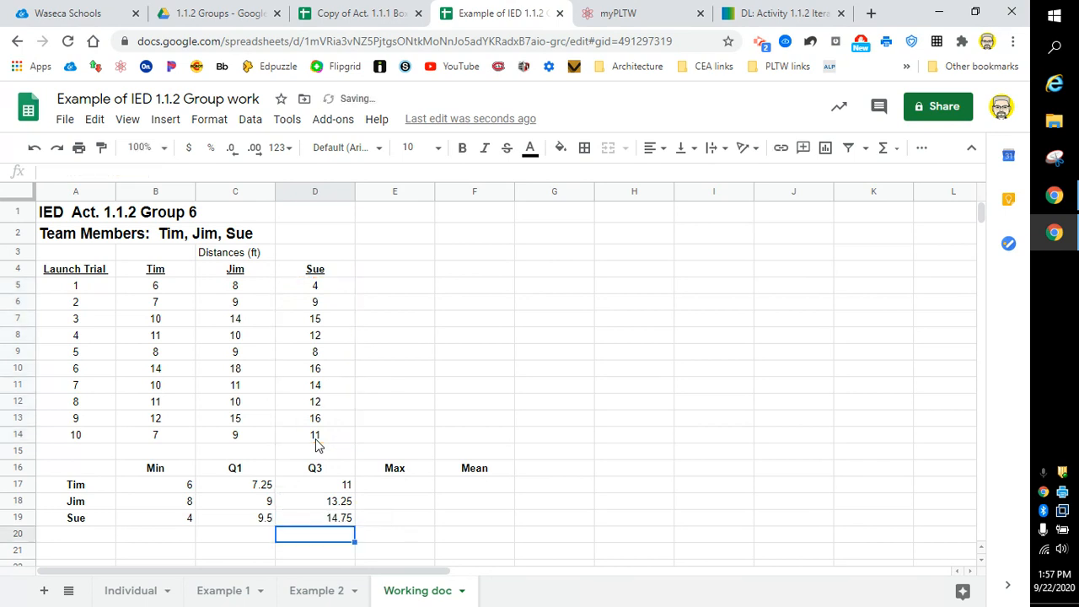
# Step: Calculate the first member's maximum distance in E17 with =MAX(B5:B14)
pyautogui.click(379, 483)
pyautogui.write('=max')
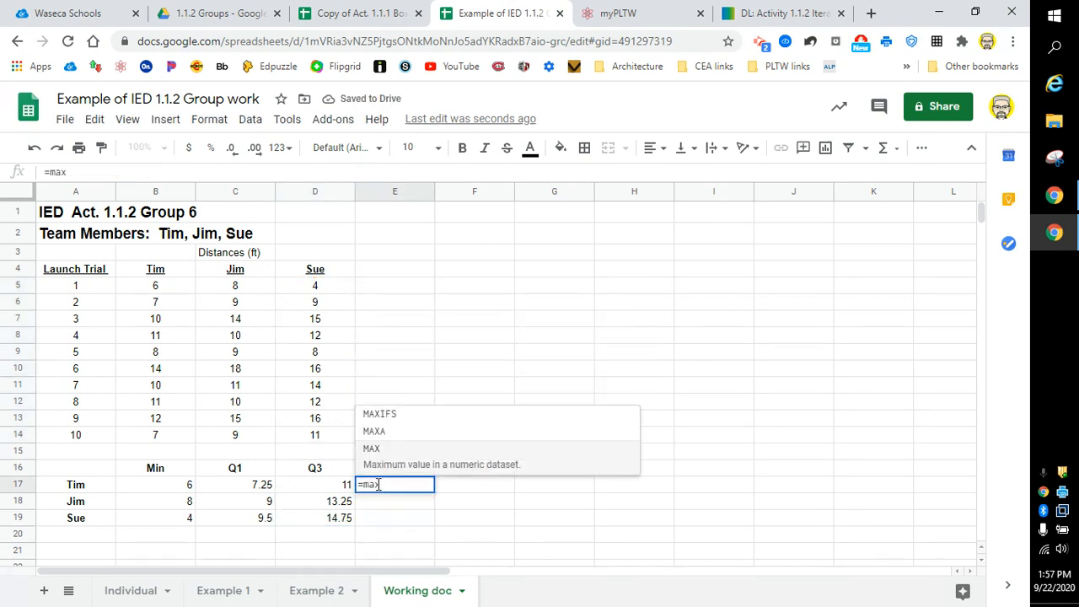
pyautogui.click(369, 449)
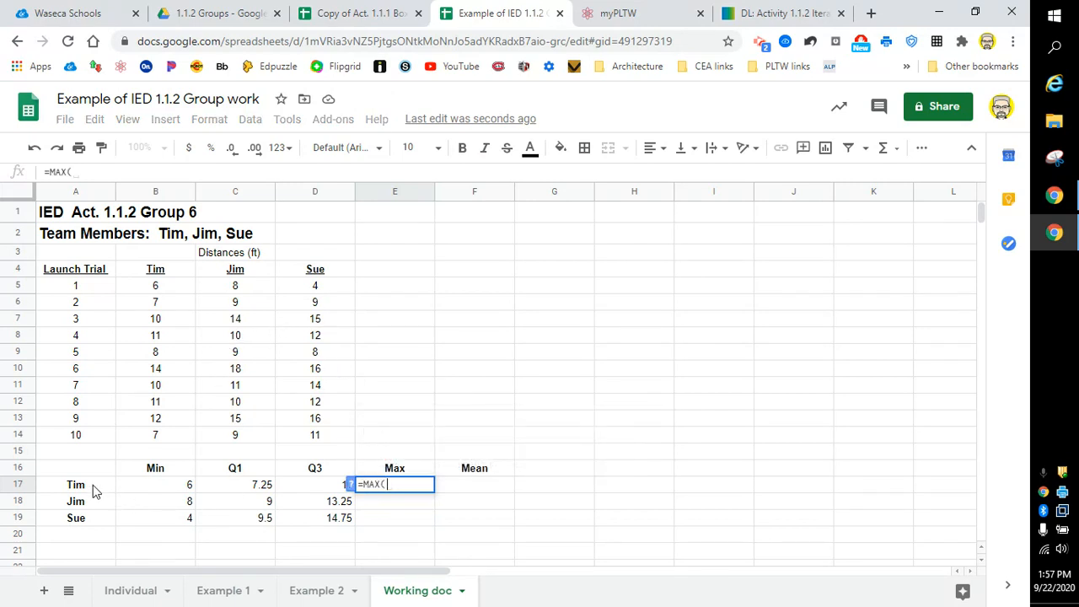
pyautogui.moveTo(146, 290); pyautogui.dragTo(152, 444)
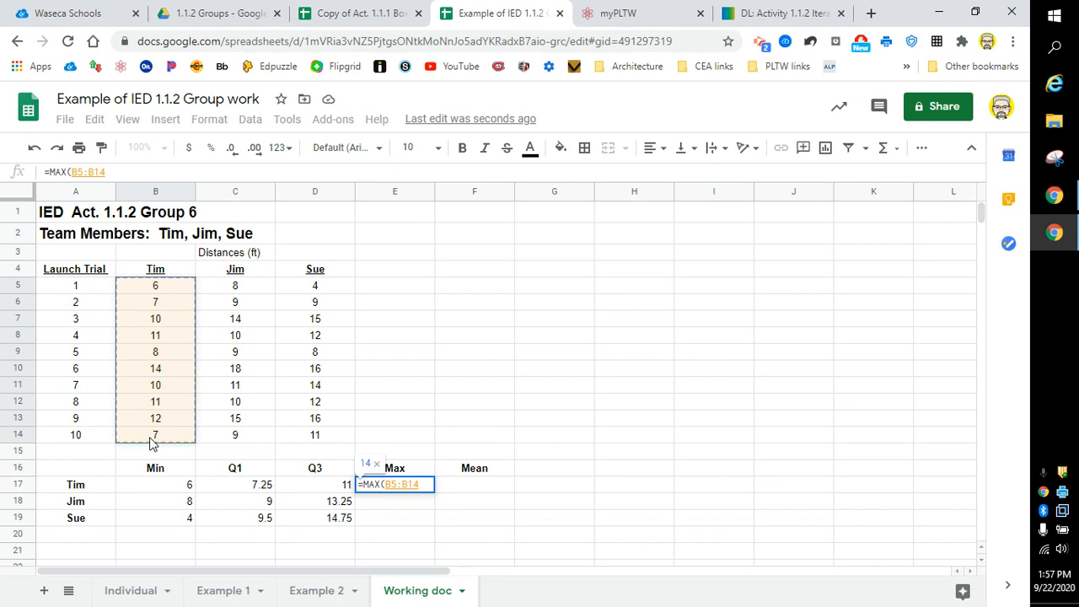
pyautogui.write(')')
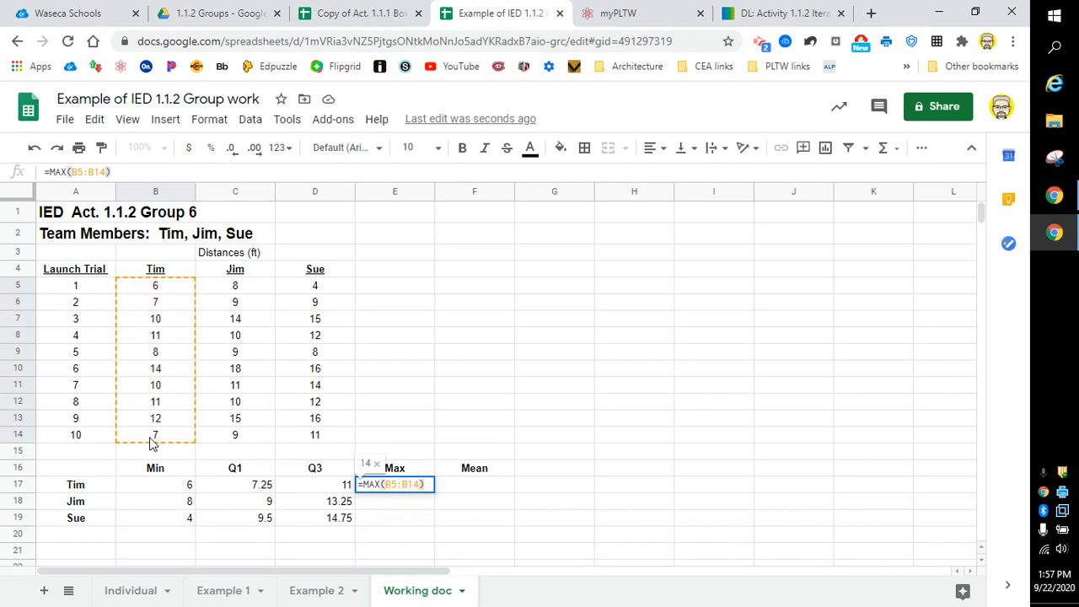
pyautogui.press('Return')
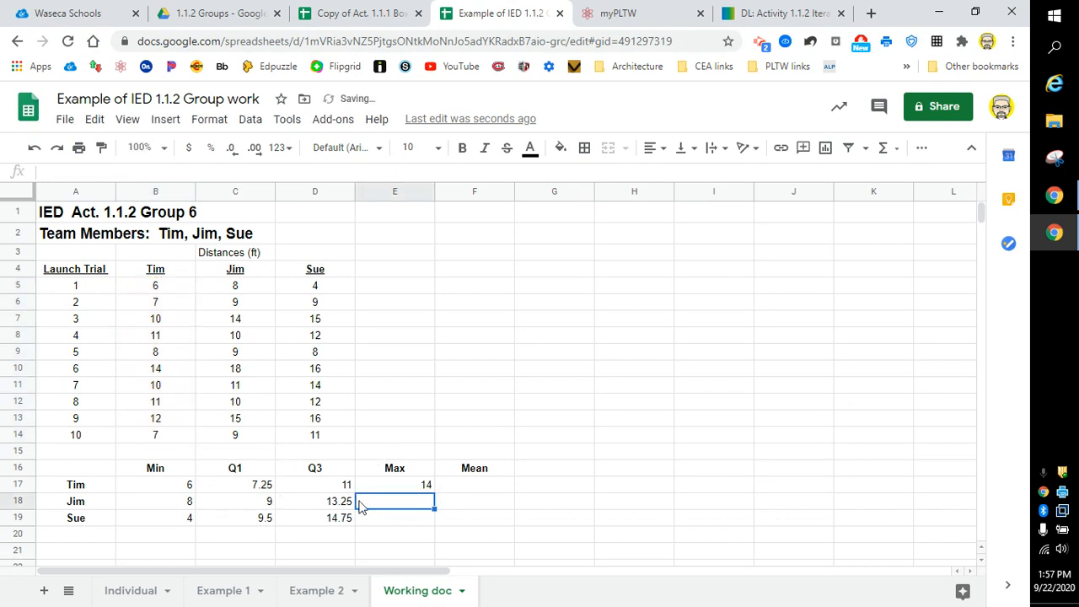
# Step: Calculate the second member's maximum distance in E18 with =MAX(C5:C14)
pyautogui.click(388, 509)
pyautogui.write('=max')
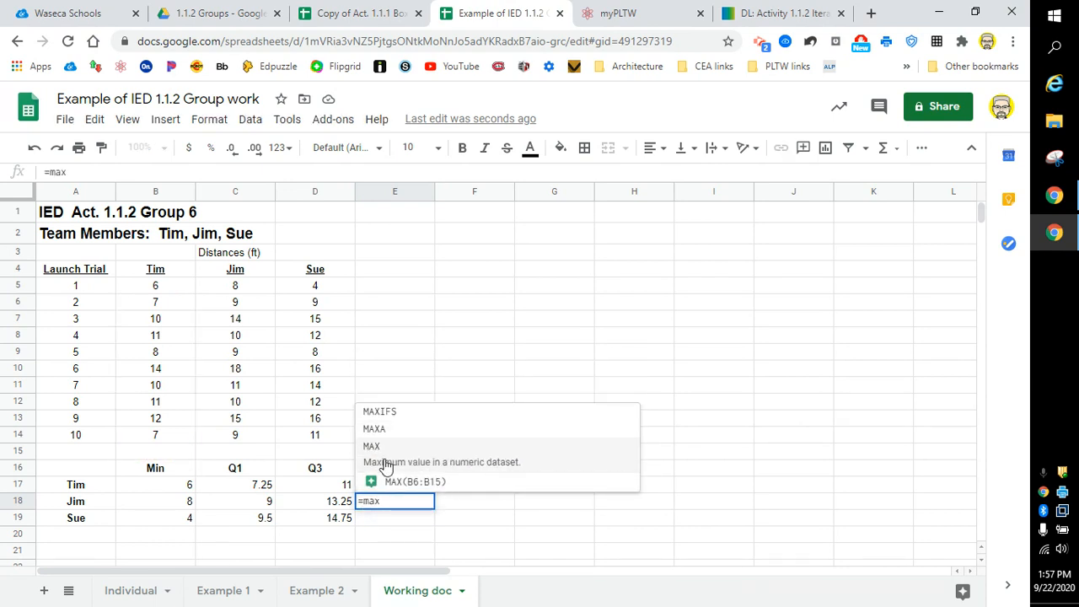
pyautogui.click(376, 457)
pyautogui.moveTo(238, 289); pyautogui.dragTo(227, 439)
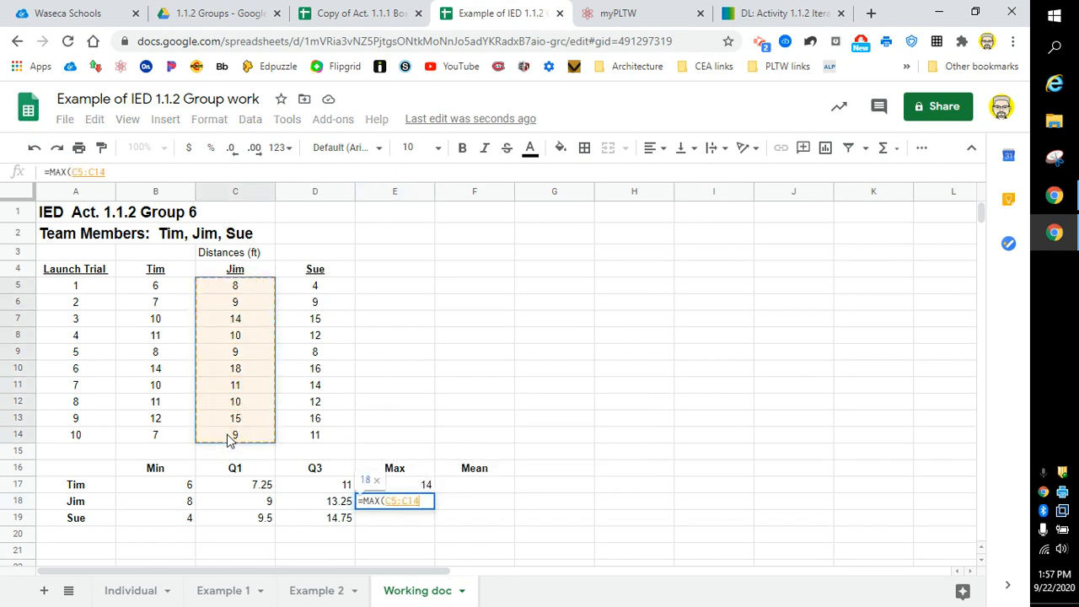
pyautogui.press('Return')
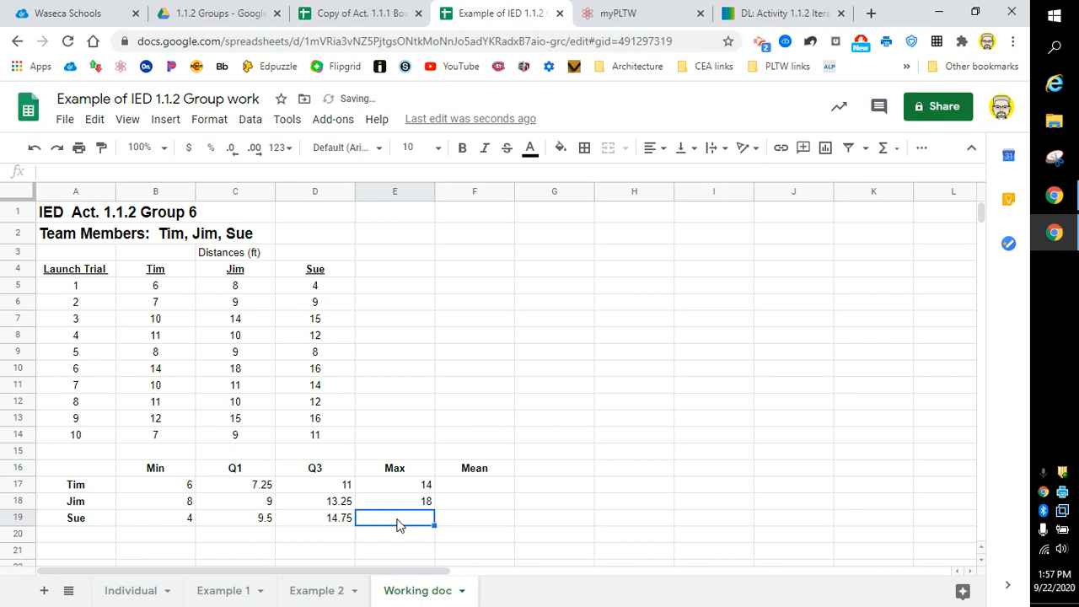
# Step: Calculate the third member's maximum distance in E19 with =MAX(D5:D14)
pyautogui.write('=')
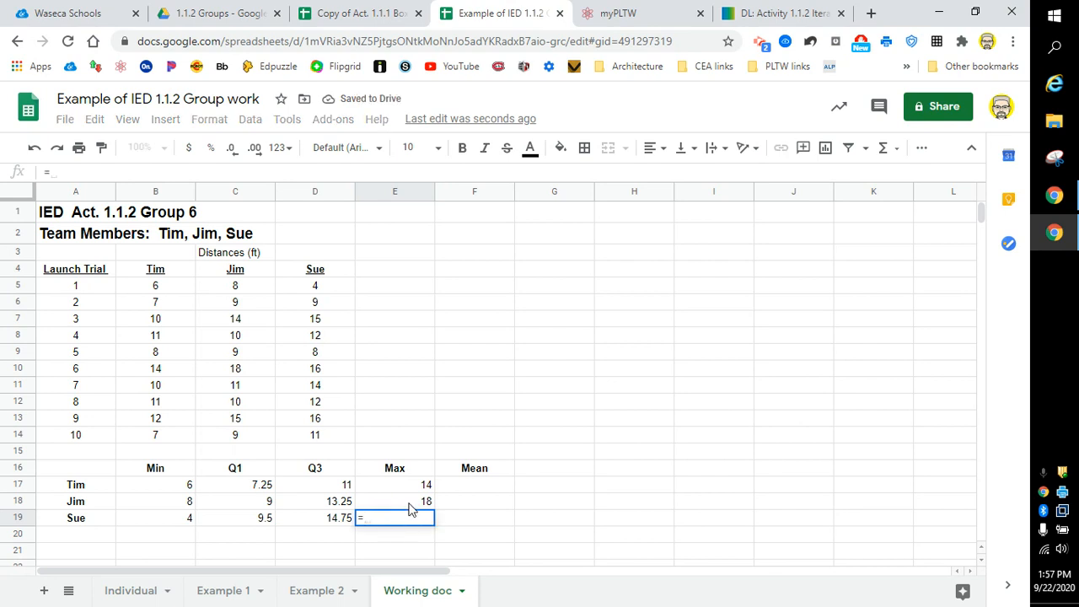
pyautogui.write('max')
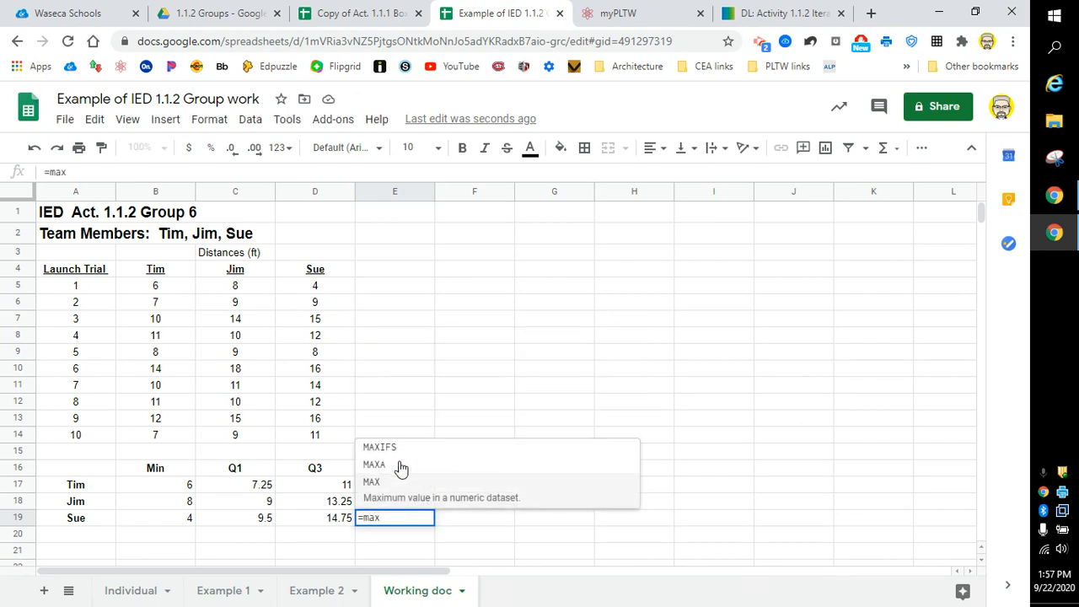
pyautogui.click(387, 481)
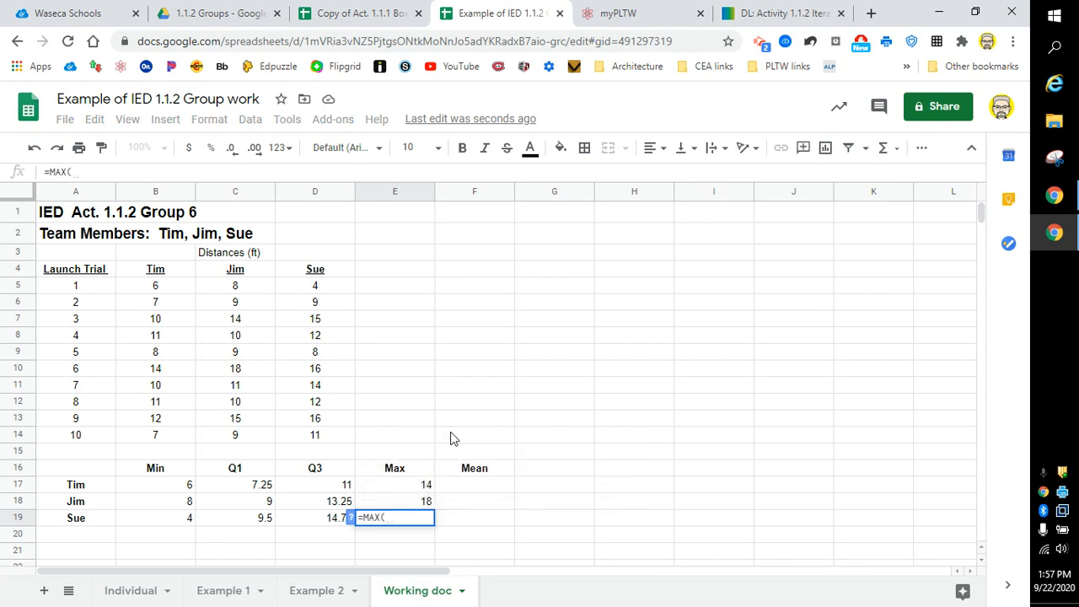
pyautogui.moveTo(314, 291); pyautogui.dragTo(341, 446)
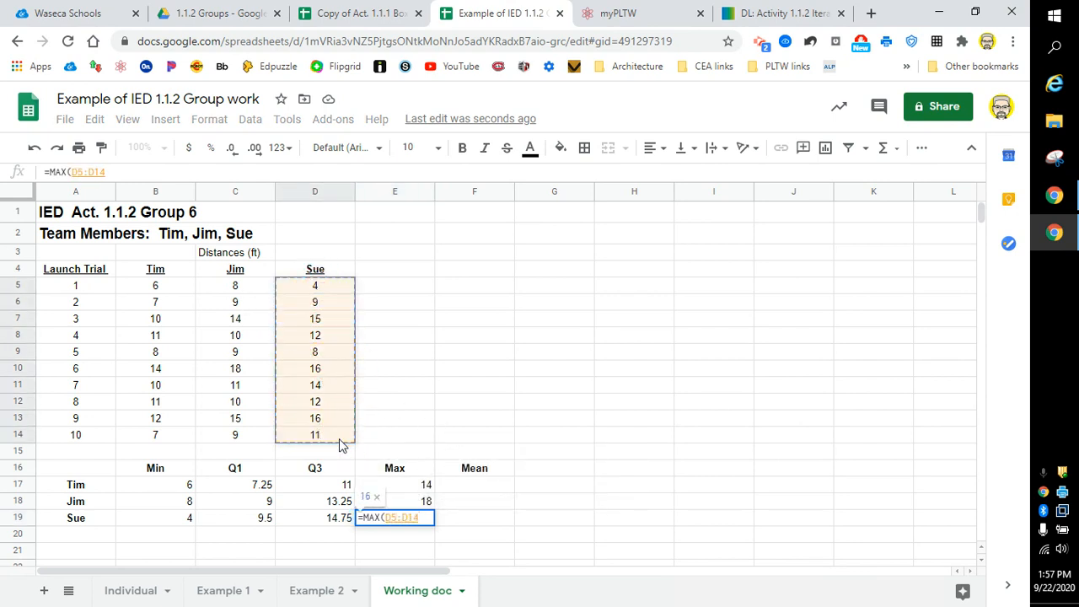
pyautogui.press('Return')
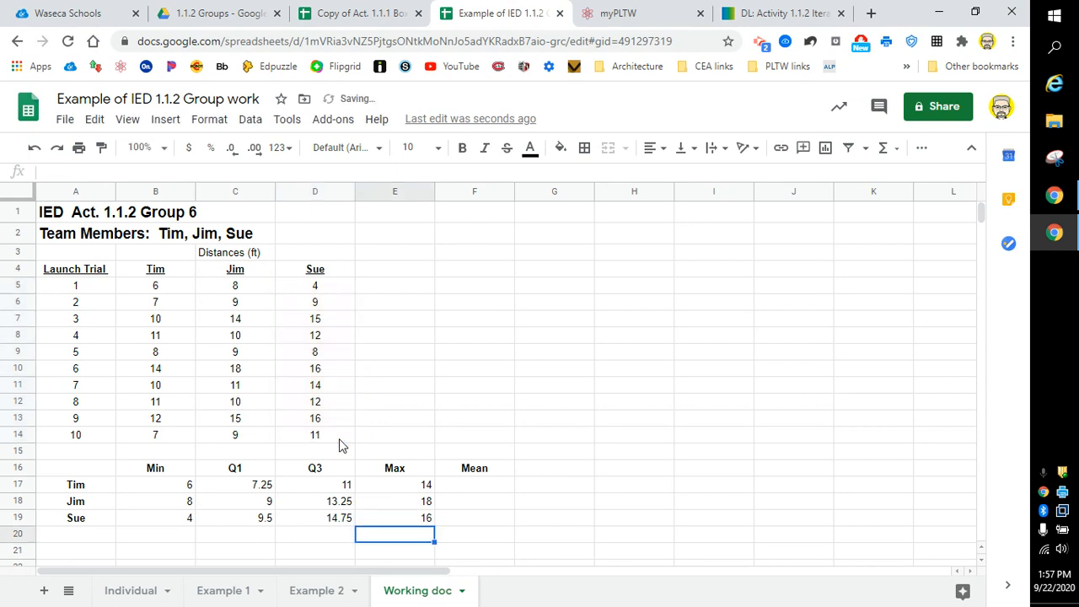
# Step: Calculate the first member's mean distance in F17 with =AVERAGE(B5:B14)
pyautogui.click(461, 487)
pyautogui.write('=')
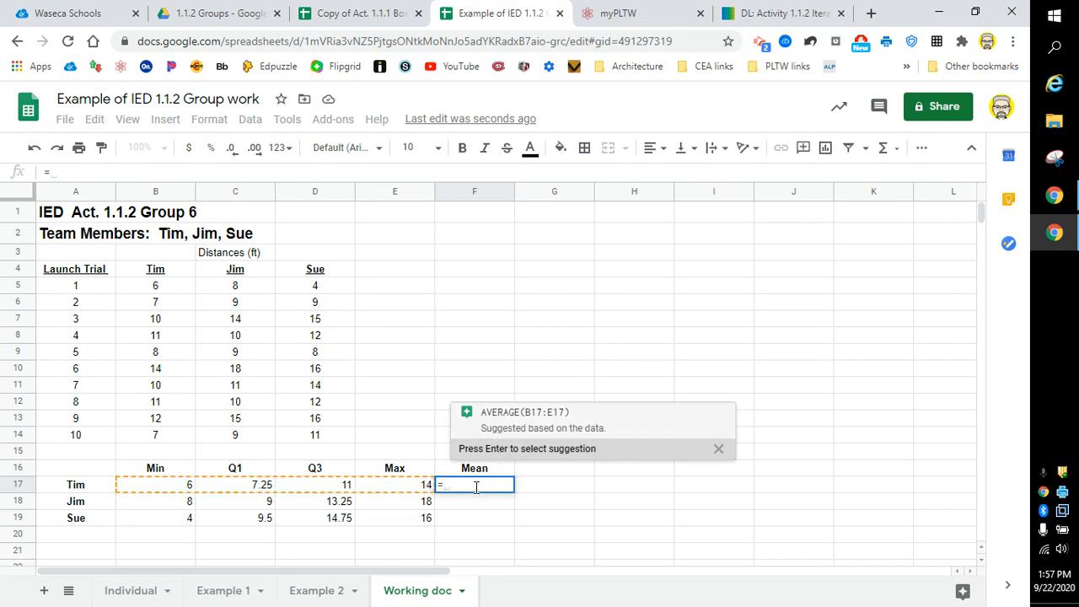
pyautogui.write('av')
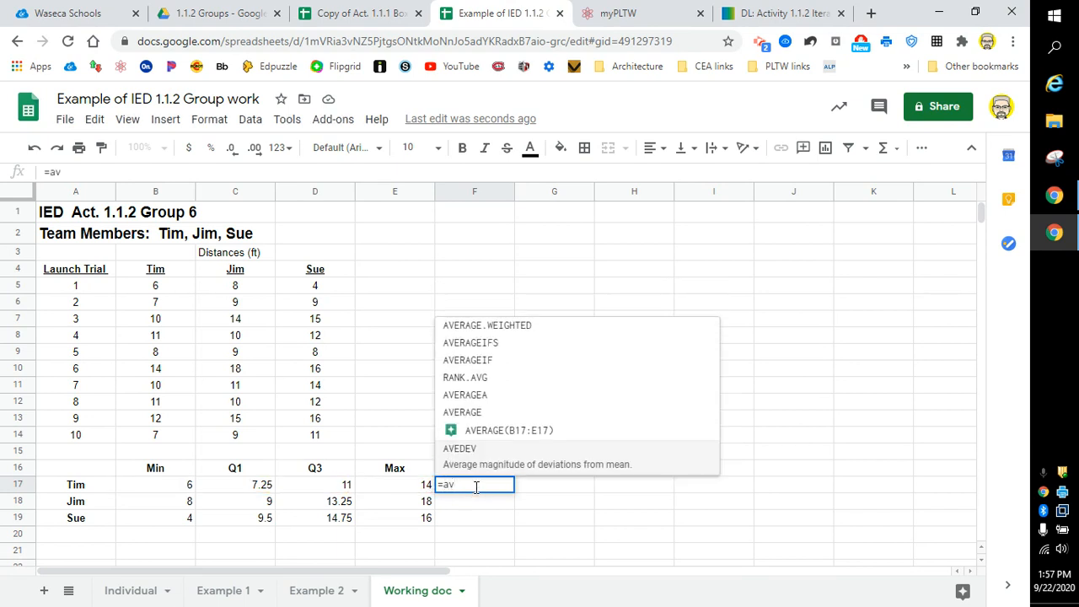
pyautogui.click(458, 415)
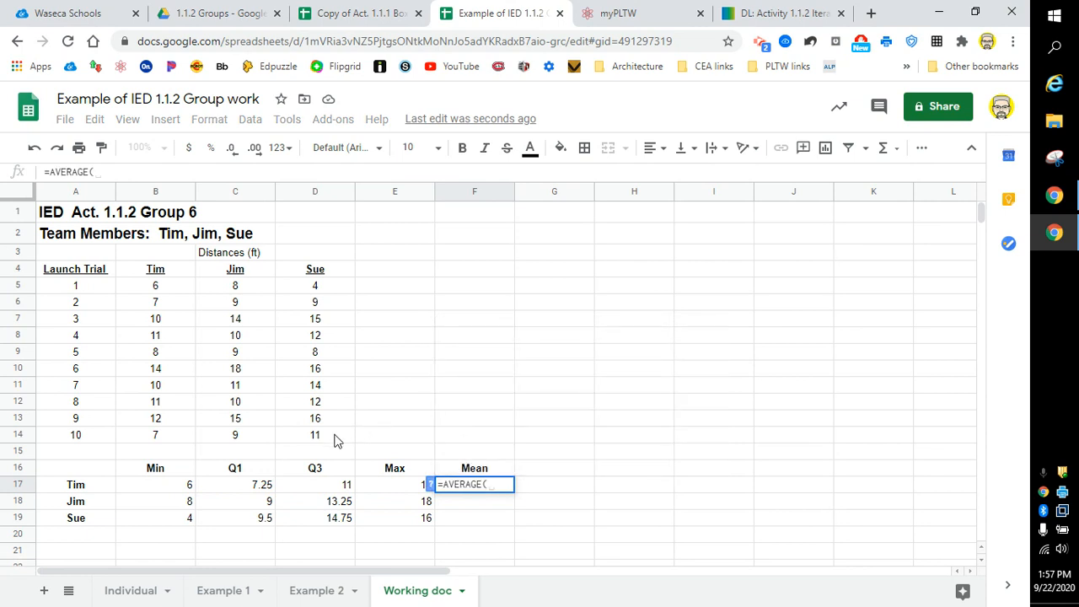
pyautogui.moveTo(147, 289); pyautogui.dragTo(149, 437)
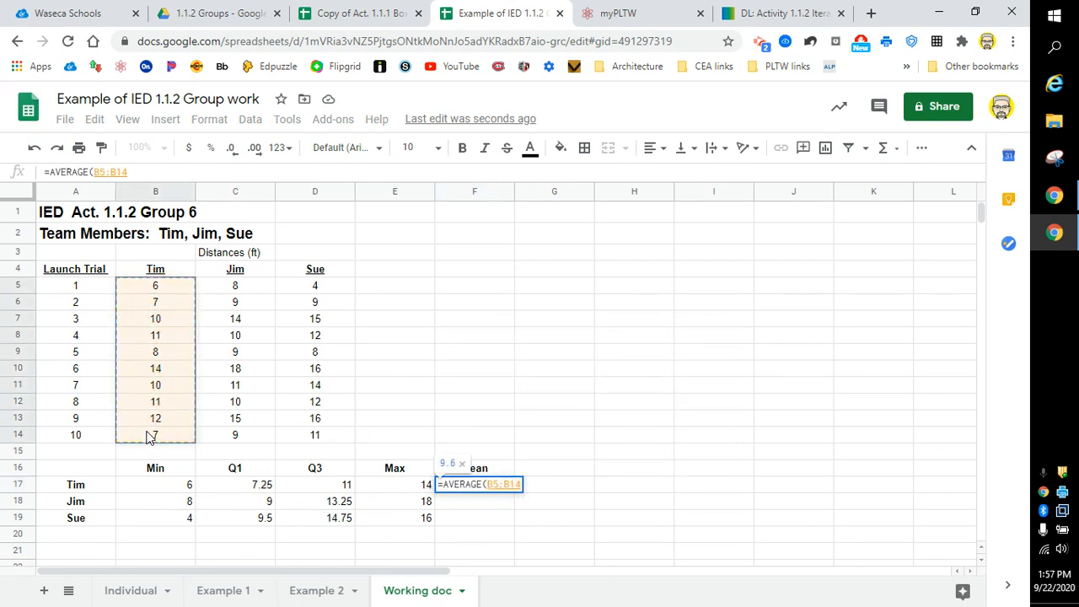
pyautogui.press('Return')
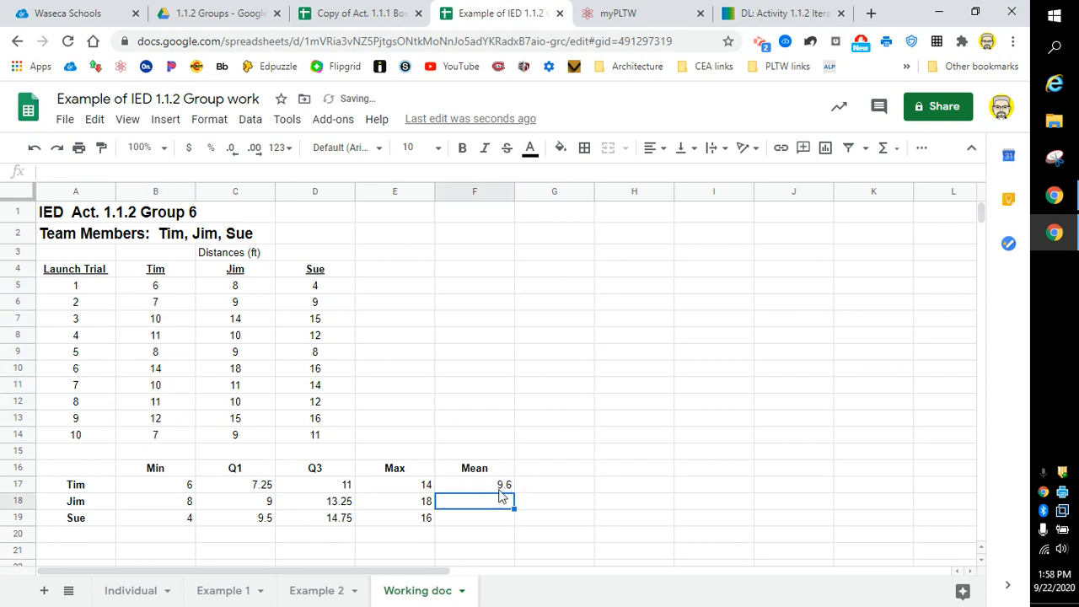
# Step: Calculate the second member's mean distance in F18 with =AVERAGE(C5:C14)
pyautogui.write('=ave')
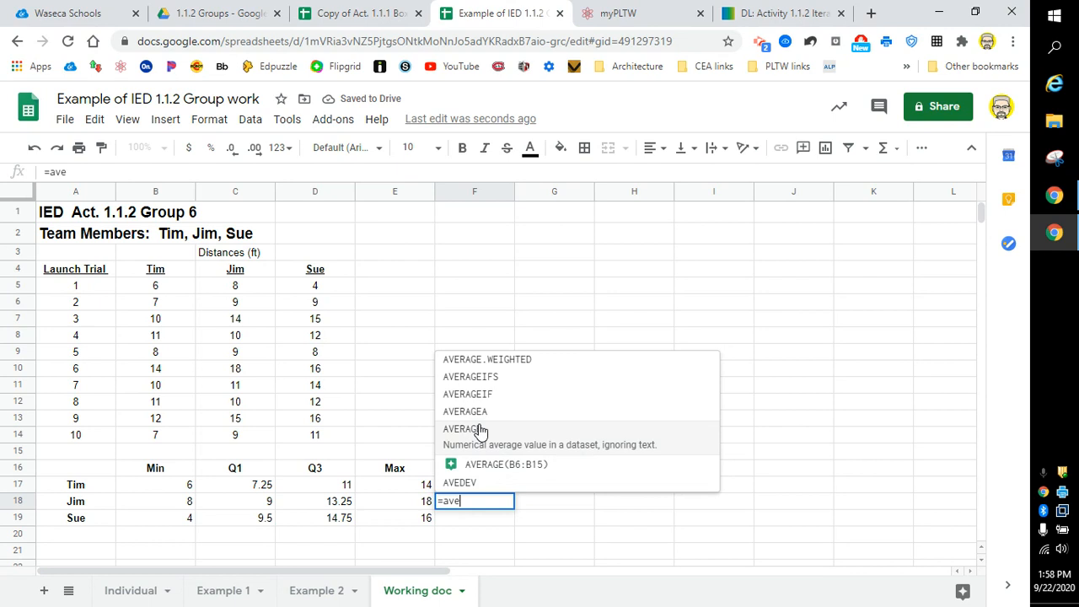
pyautogui.click(498, 430)
pyautogui.moveTo(239, 293); pyautogui.dragTo(225, 437)
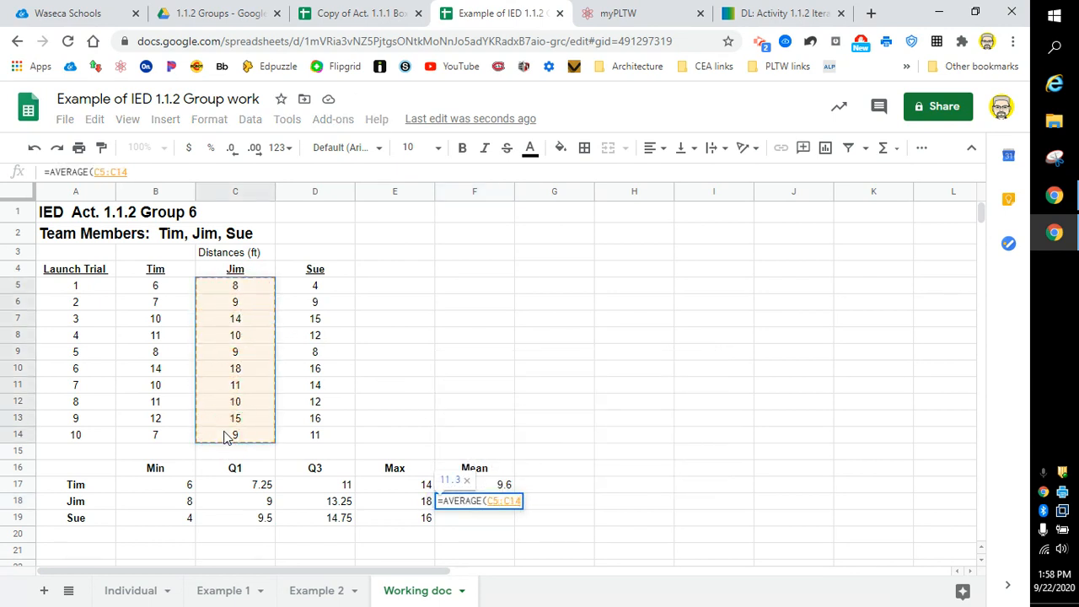
pyautogui.press('Return')
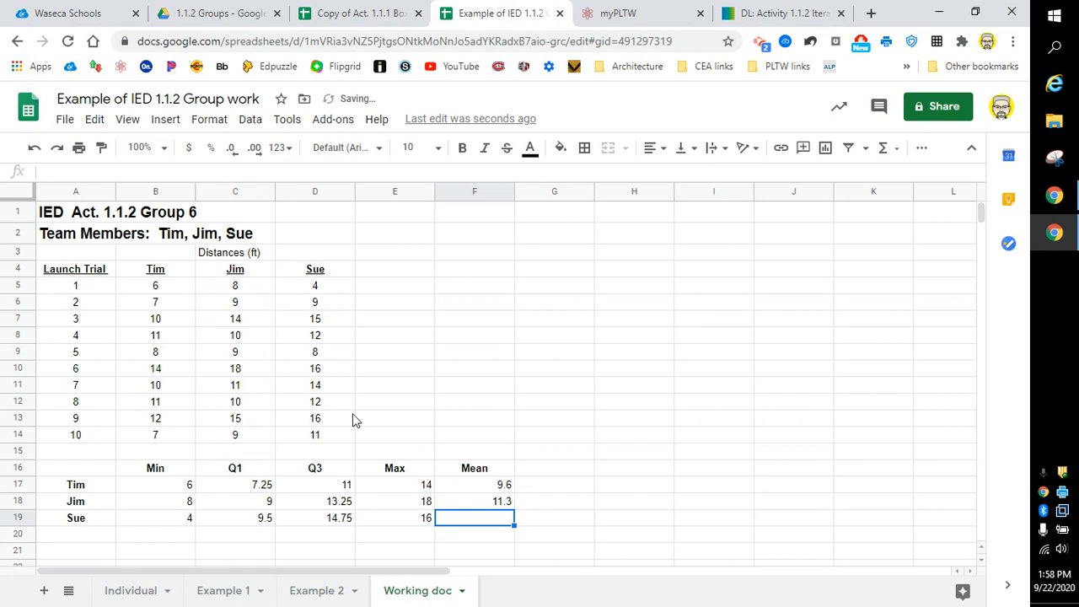
# Step: Calculate the third member's mean distance in F19 with =AVERAGE(D5:D14)
pyautogui.write('=ave')
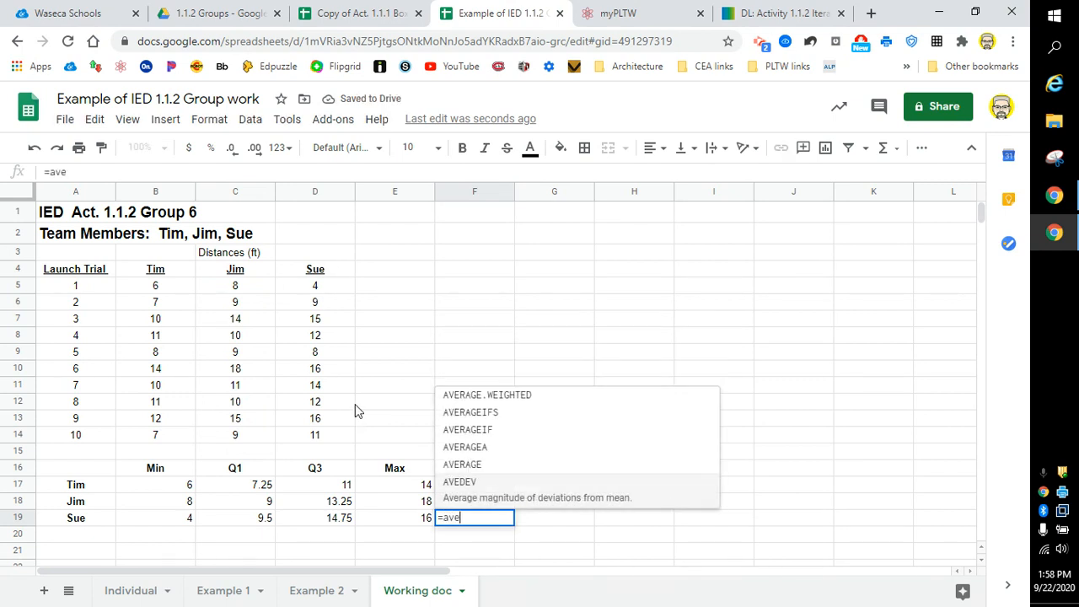
pyautogui.click(466, 469)
pyautogui.moveTo(317, 288); pyautogui.dragTo(319, 436)
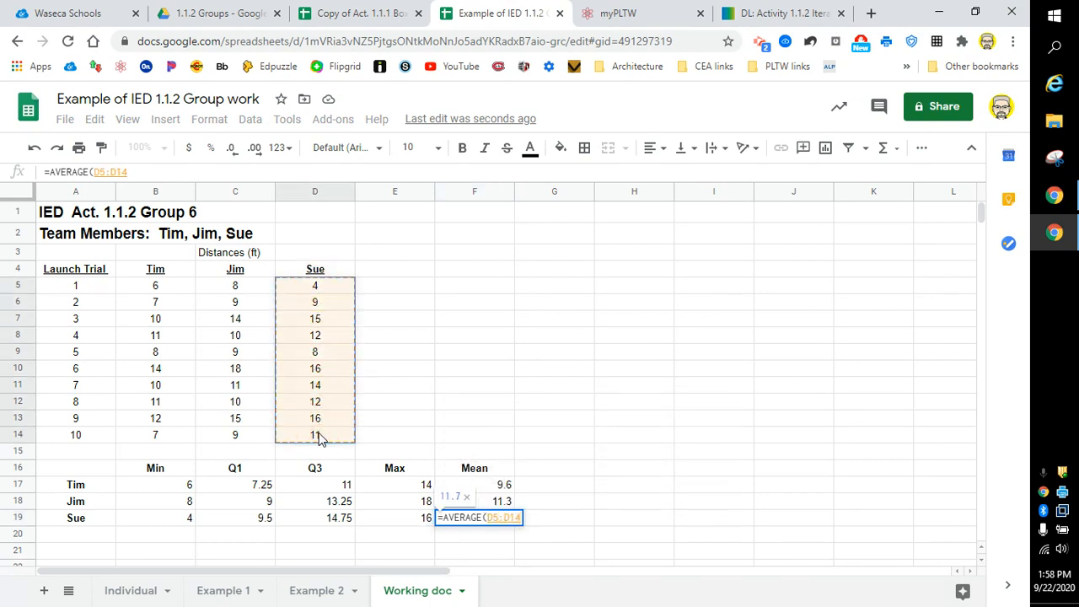
pyautogui.press('Return')
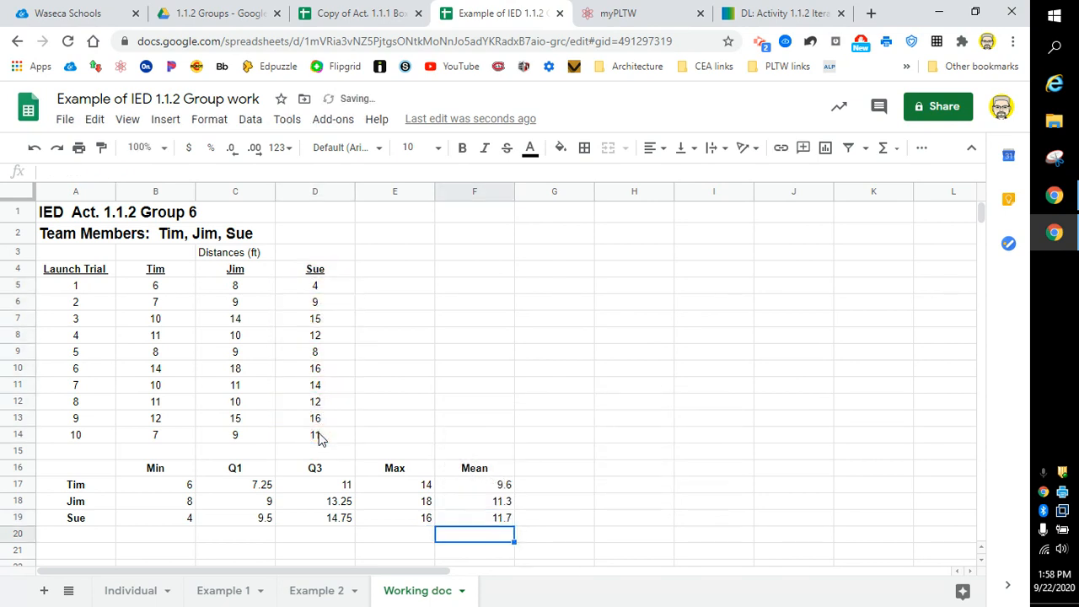
# Step: Center-align the calculated statistics in B17:F19 horizontally
pyautogui.moveTo(162, 493); pyautogui.dragTo(491, 520)
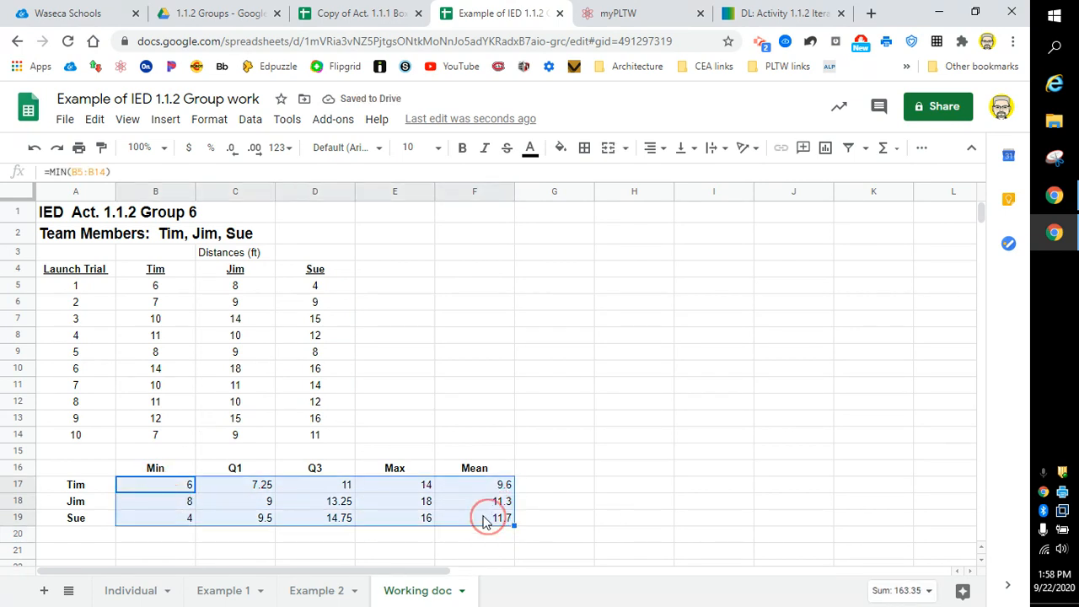
pyautogui.click(656, 150)
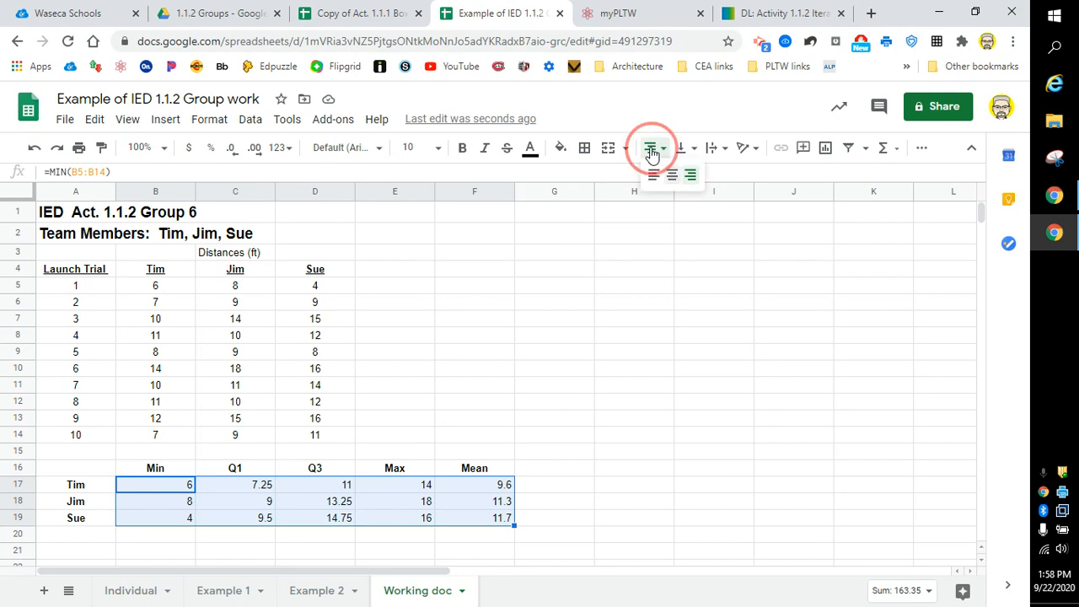
pyautogui.click(674, 175)
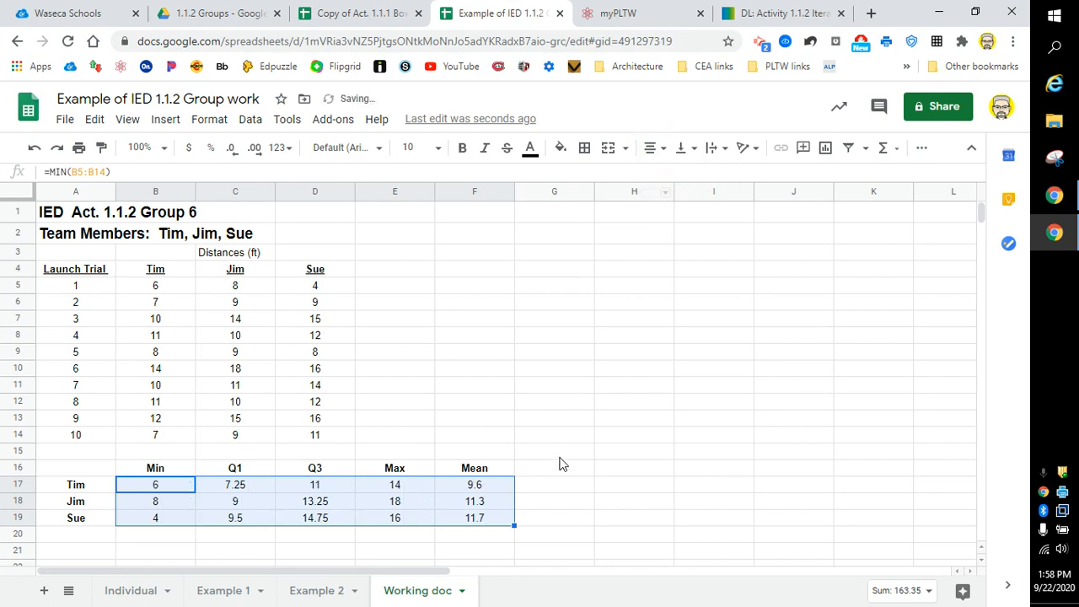
pyautogui.click(415, 420)
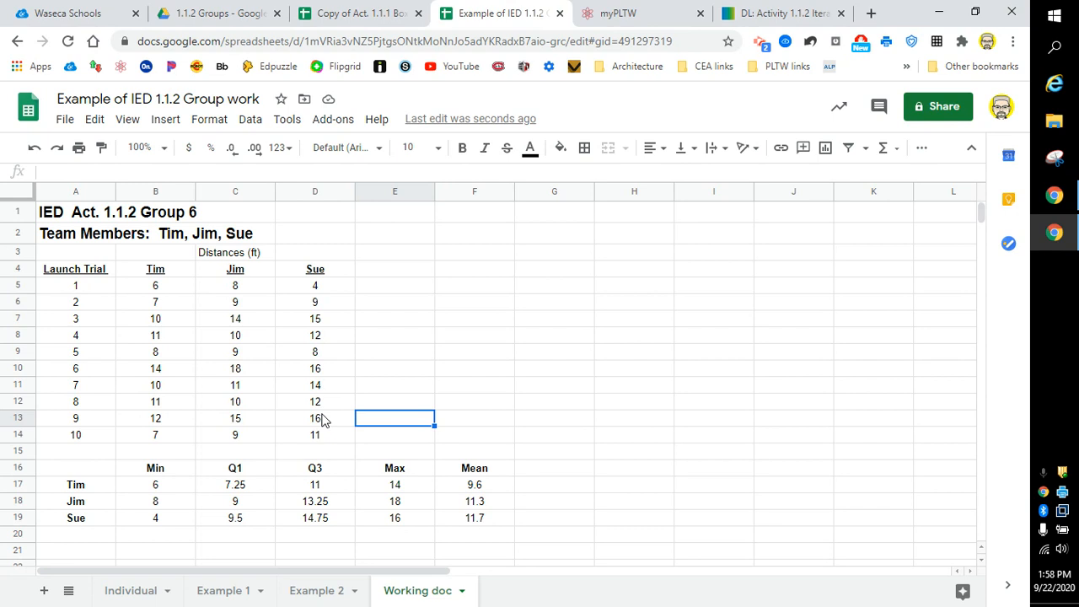
# Step: Check the Individual sheet's chart and try to create a candlestick chart in Working doc from A16:F19, including the Mean column
pyautogui.click(139, 593)
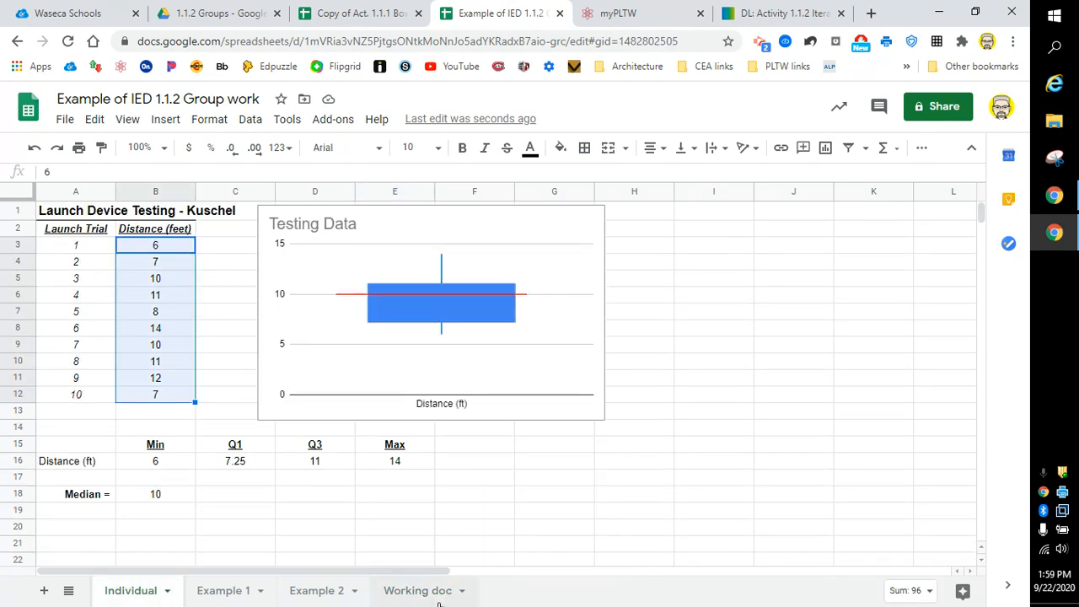
pyautogui.click(424, 593)
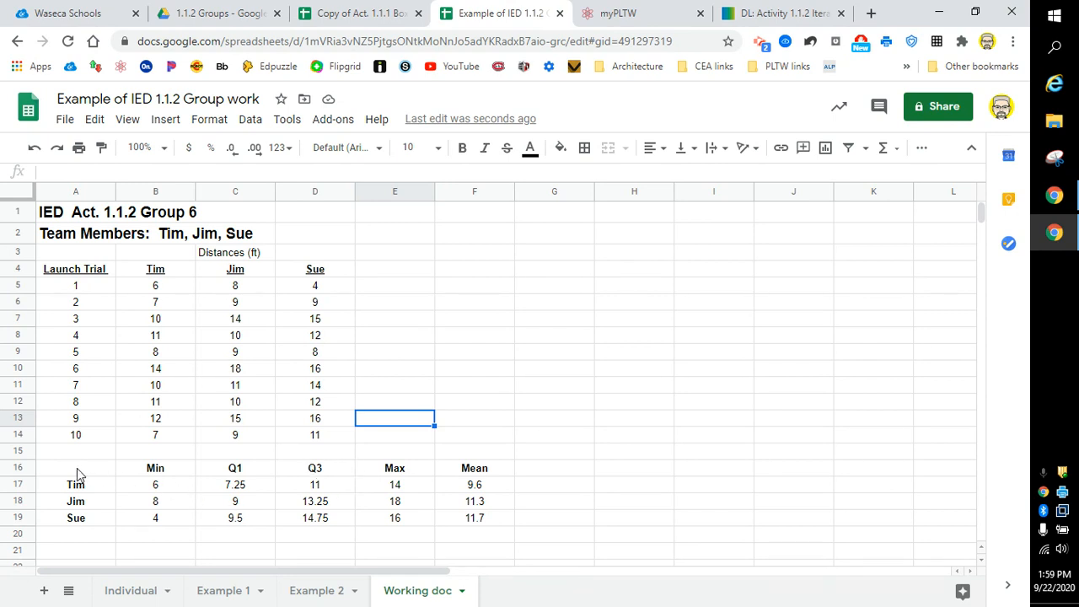
pyautogui.moveTo(57, 474); pyautogui.dragTo(475, 523)
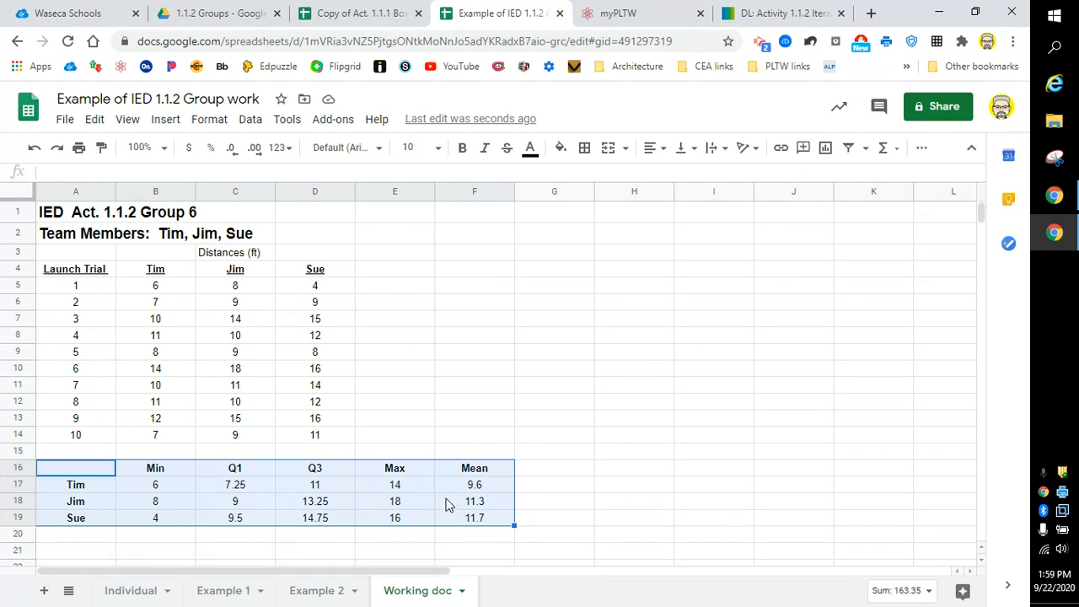
pyautogui.click(168, 121)
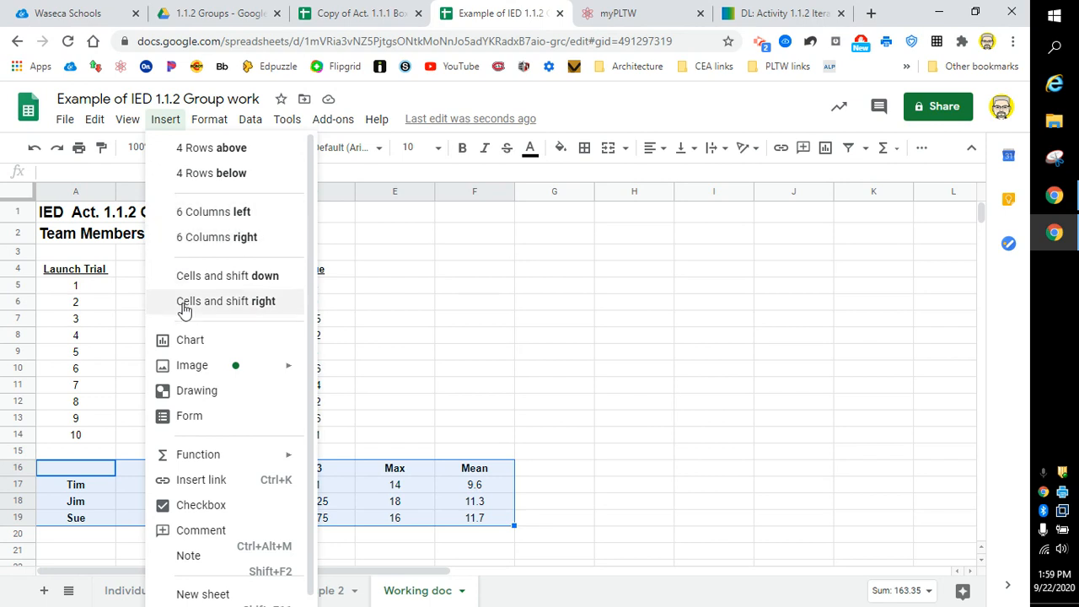
pyautogui.click(189, 342)
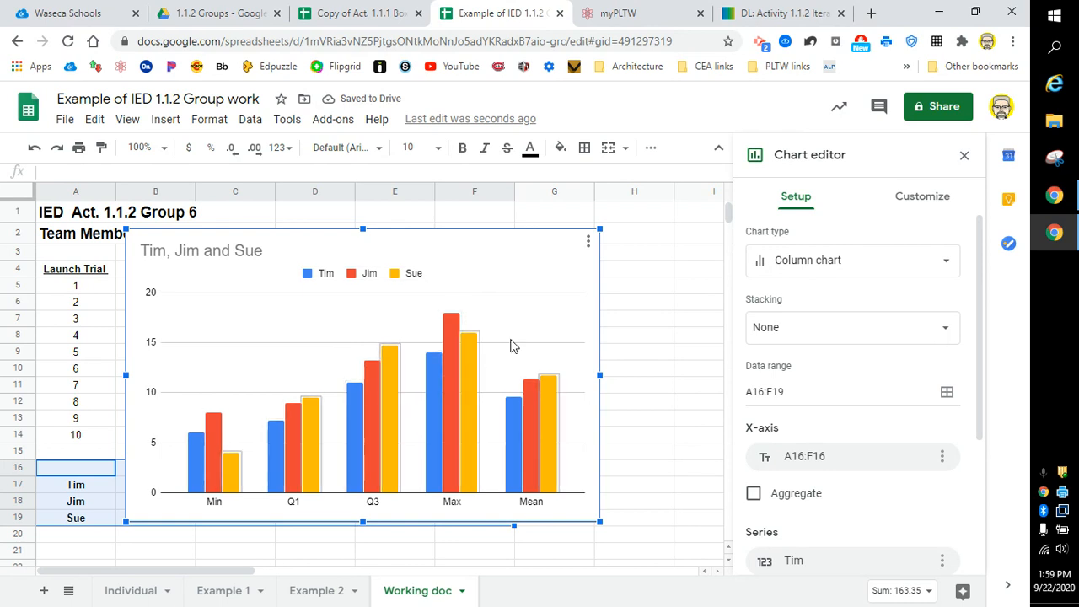
pyautogui.click(941, 267)
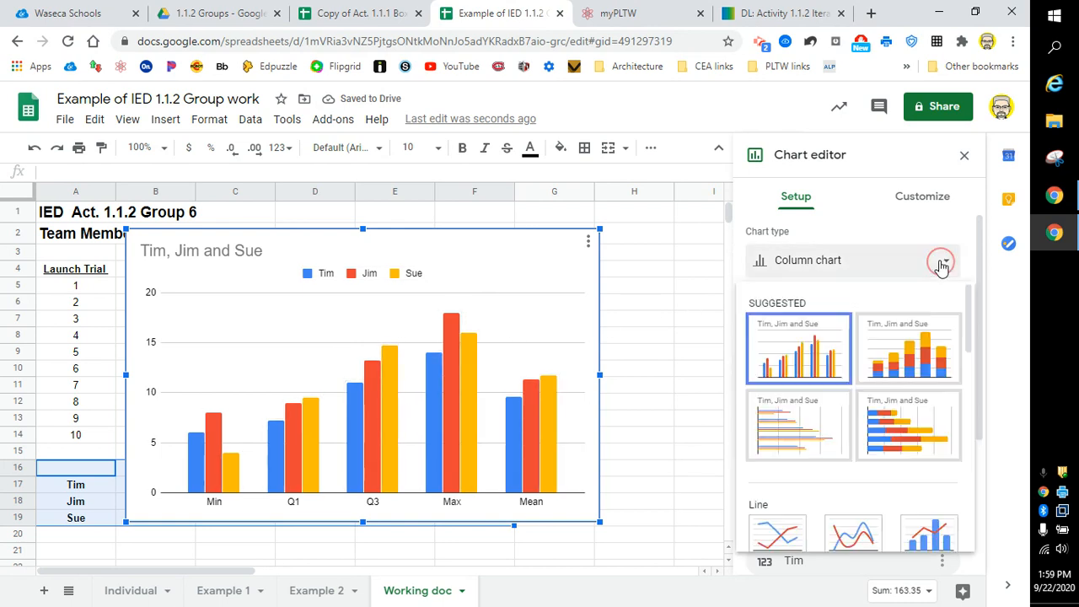
pyautogui.scroll(-10, 891, 353)
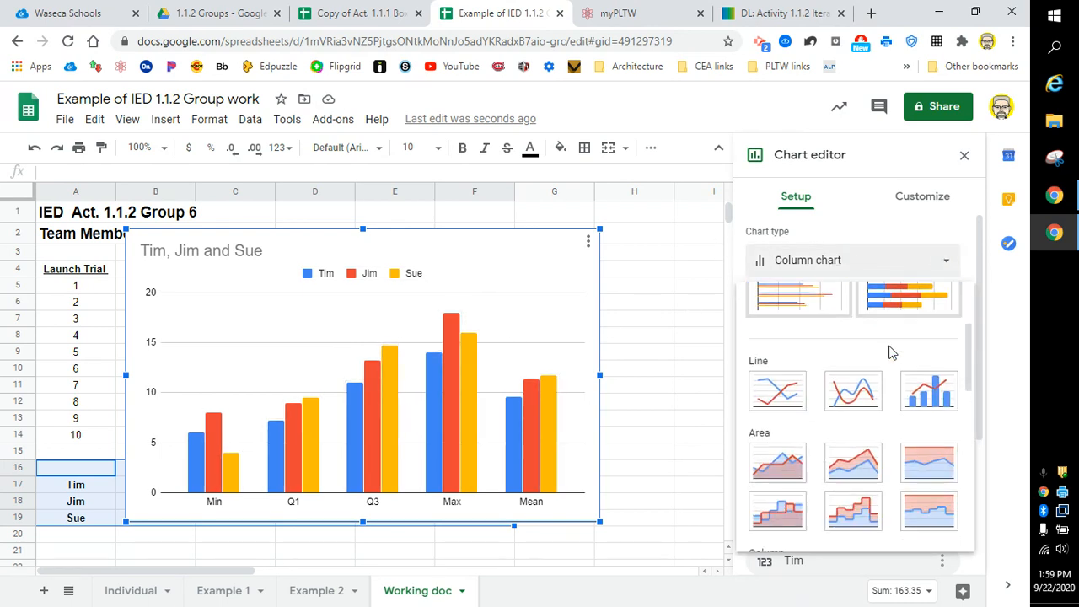
pyautogui.scroll(-2, 889, 355)
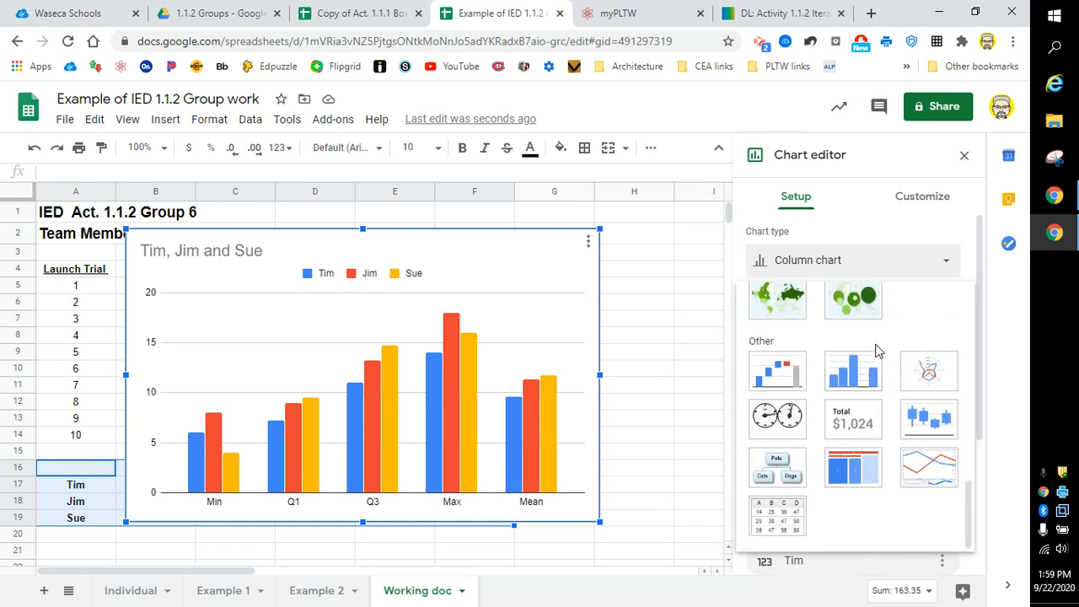
pyautogui.click(925, 431)
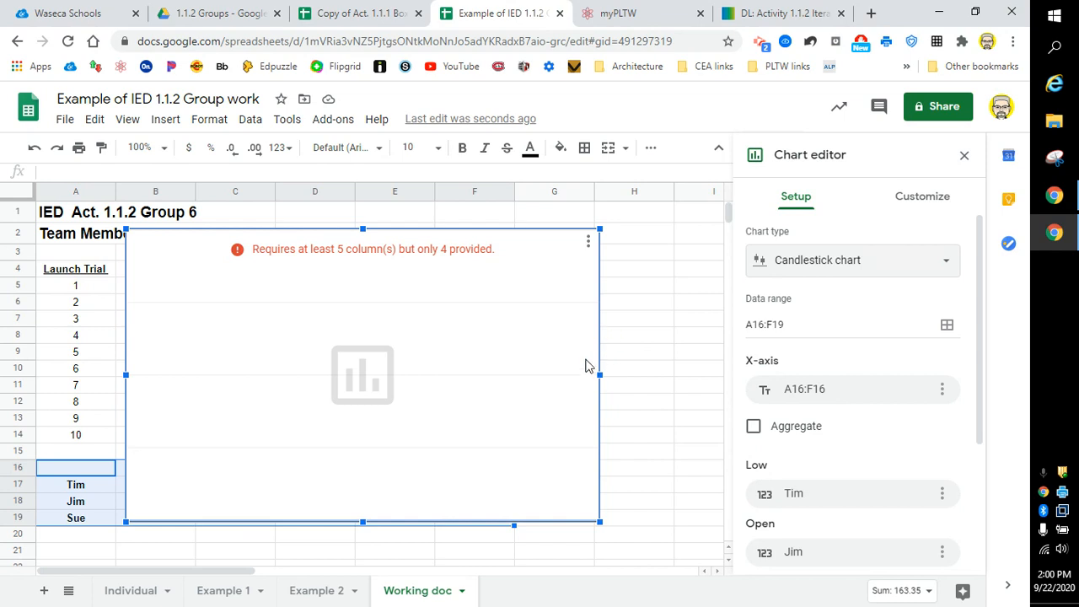
# Step: Close the chart settings and delete the candlestick chart from Working doc
pyautogui.press('Escape')
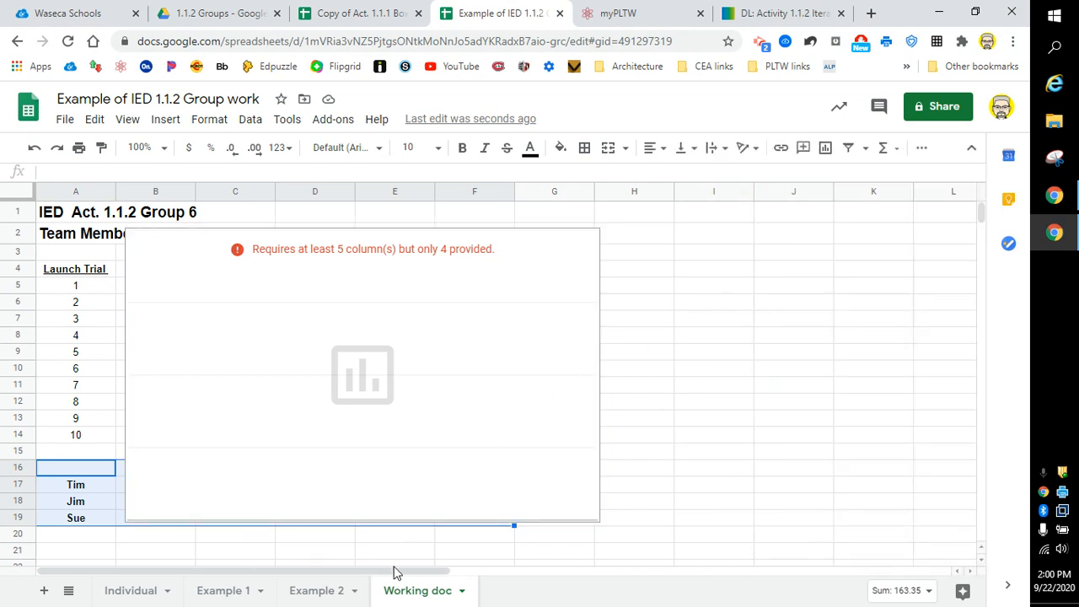
pyautogui.click(600, 445)
pyautogui.press('Delete')
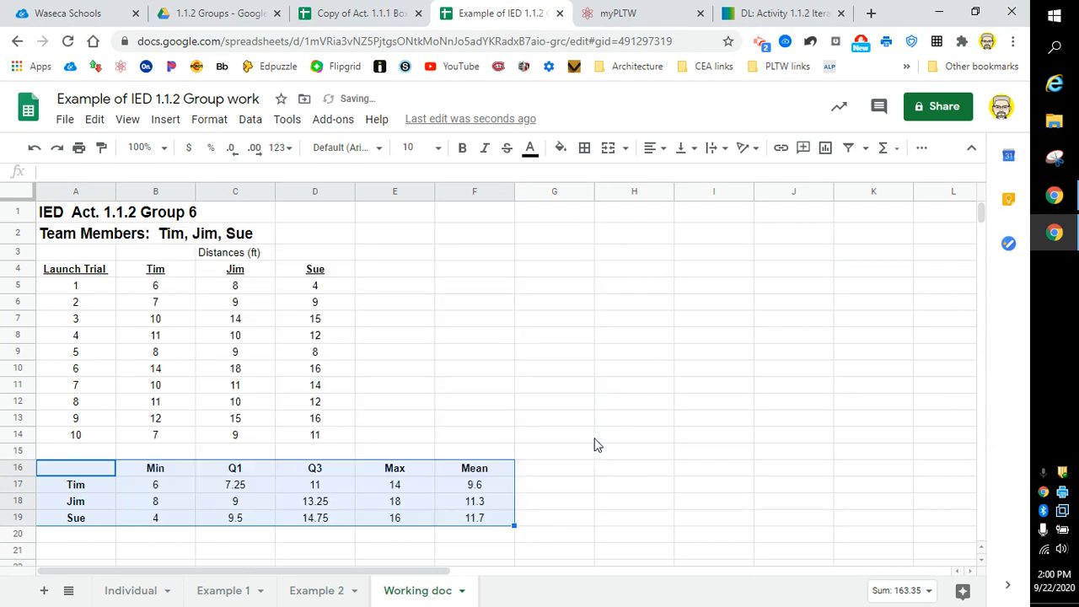
# Step: Check Example 2's chart and create a candlestick chart in Working doc from A16:E19, leaving out the Mean column
pyautogui.click(326, 590)
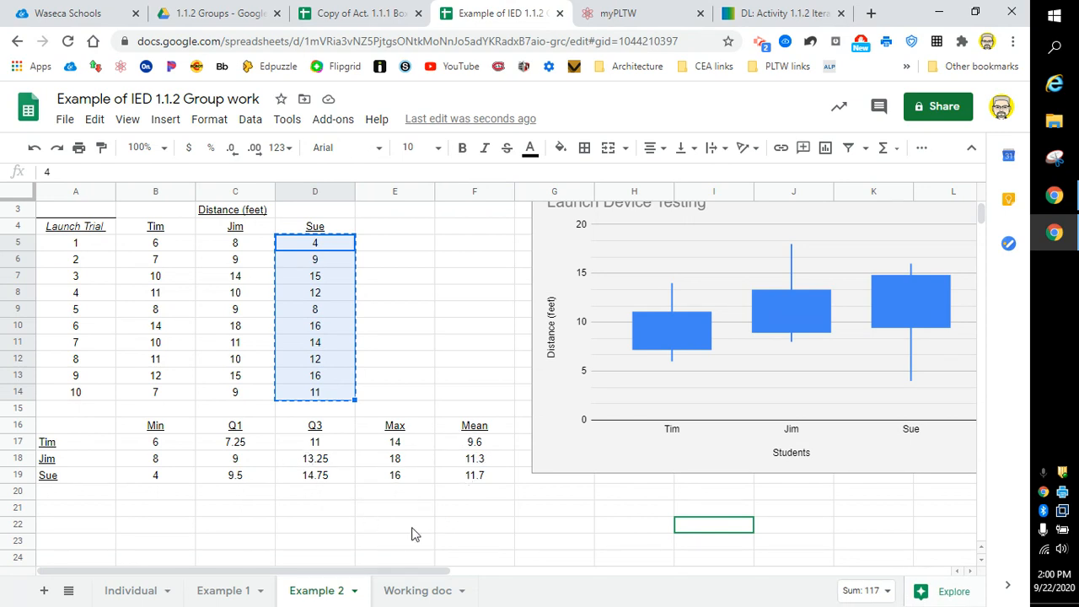
pyautogui.click(417, 590)
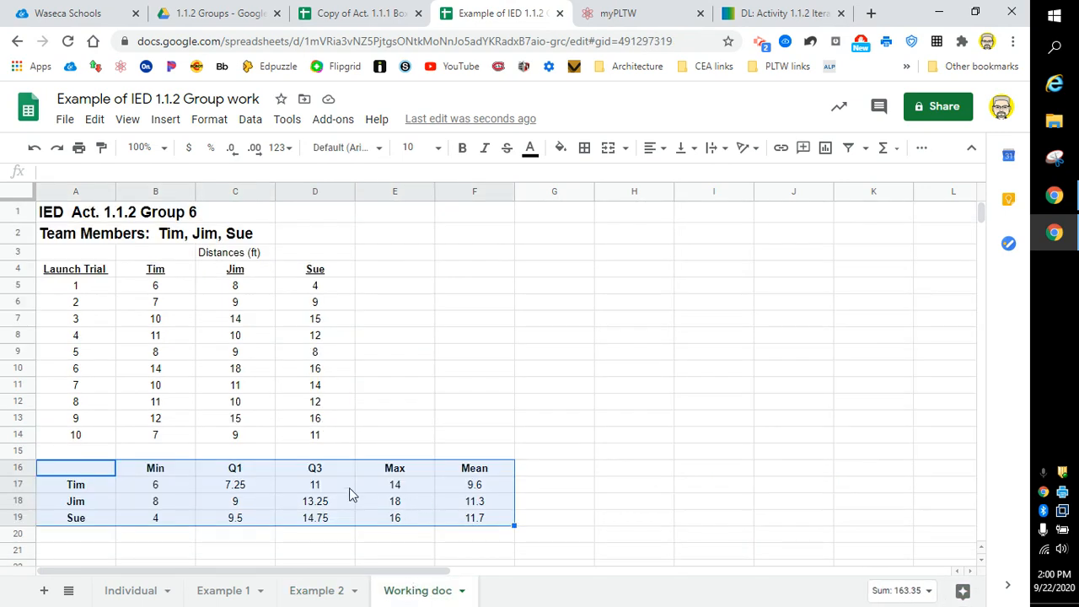
pyautogui.click(573, 472)
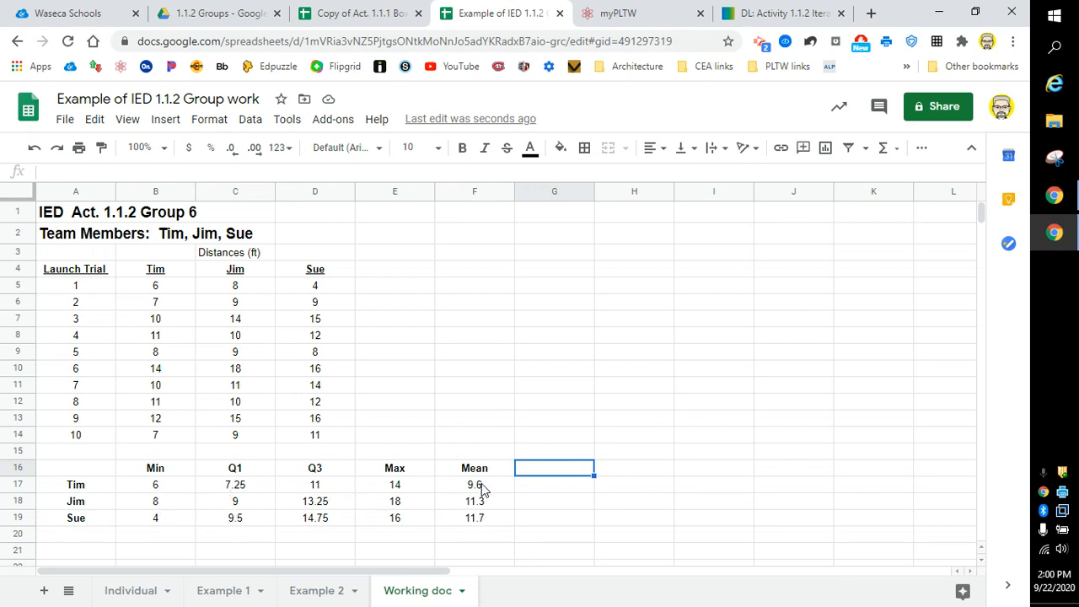
pyautogui.moveTo(76, 471); pyautogui.dragTo(398, 523)
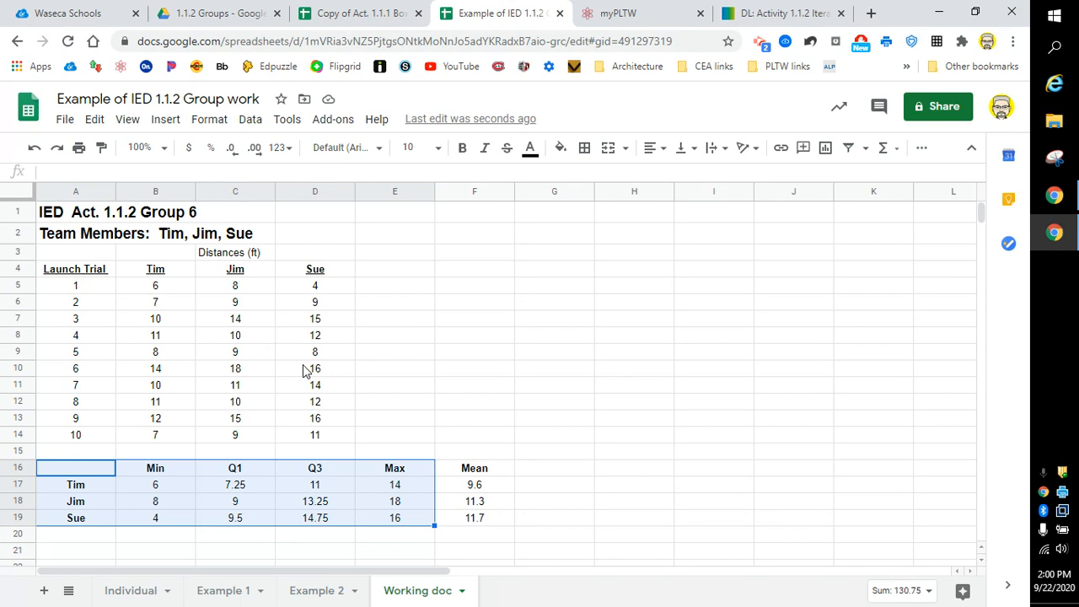
pyautogui.click(165, 119)
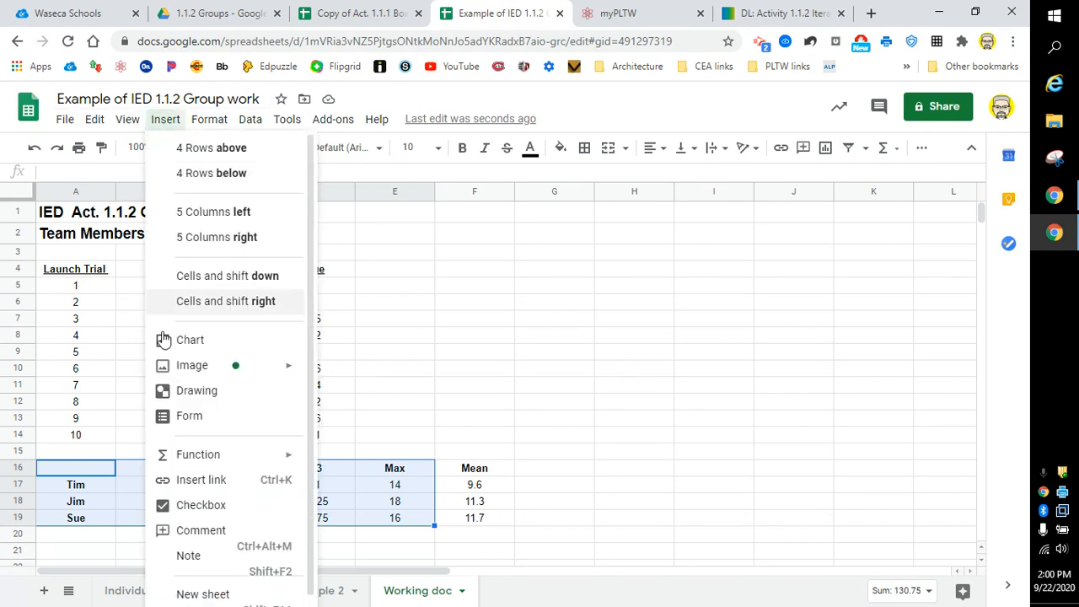
pyautogui.click(188, 338)
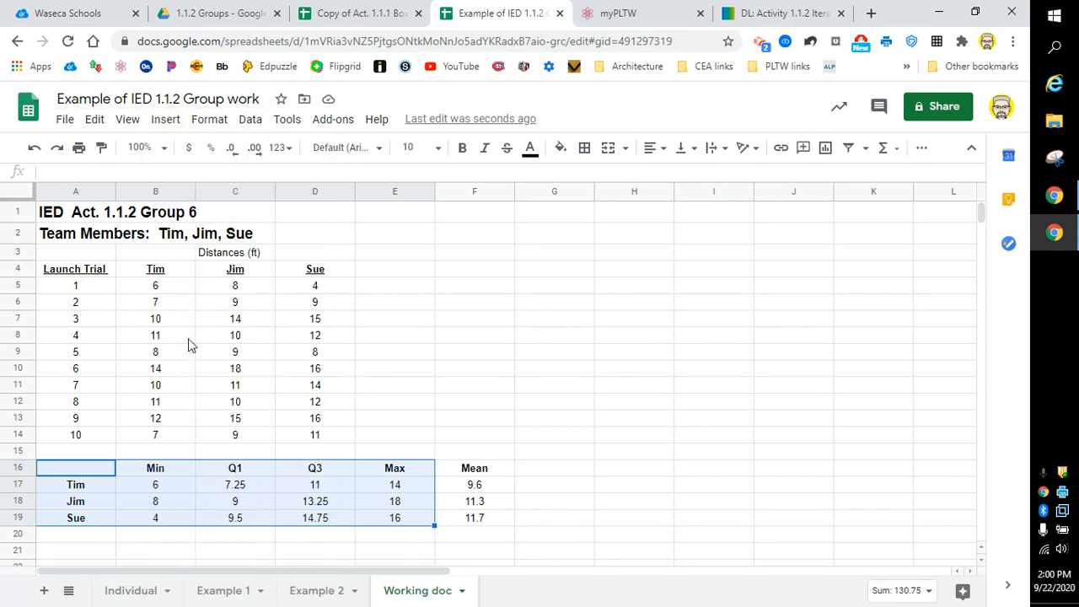
pyautogui.click(939, 262)
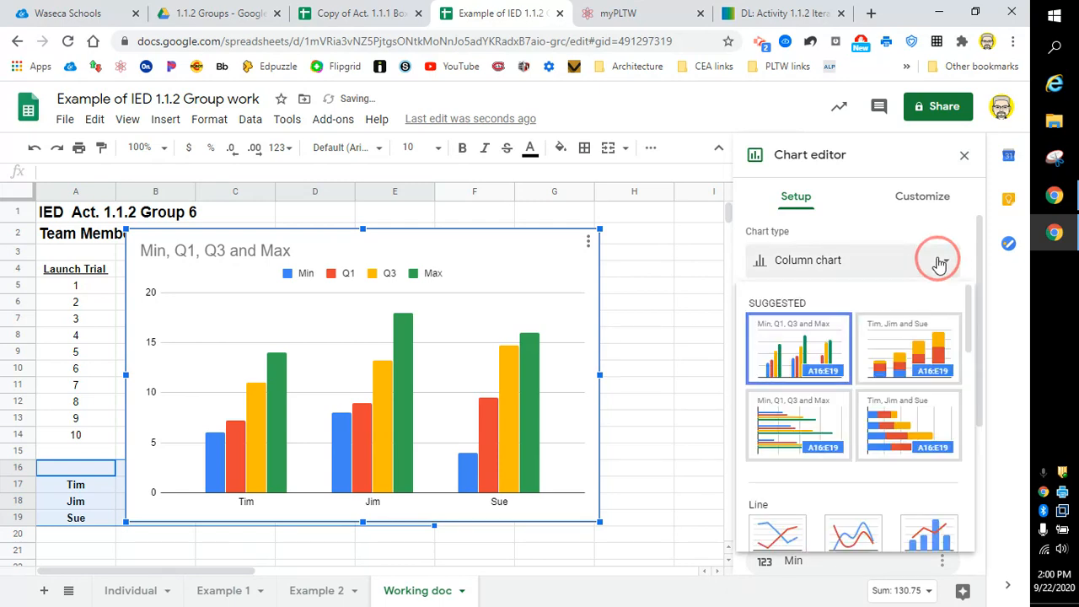
pyautogui.scroll(-8, 929, 384)
pyautogui.scroll(-4, 930, 379)
pyautogui.click(933, 418)
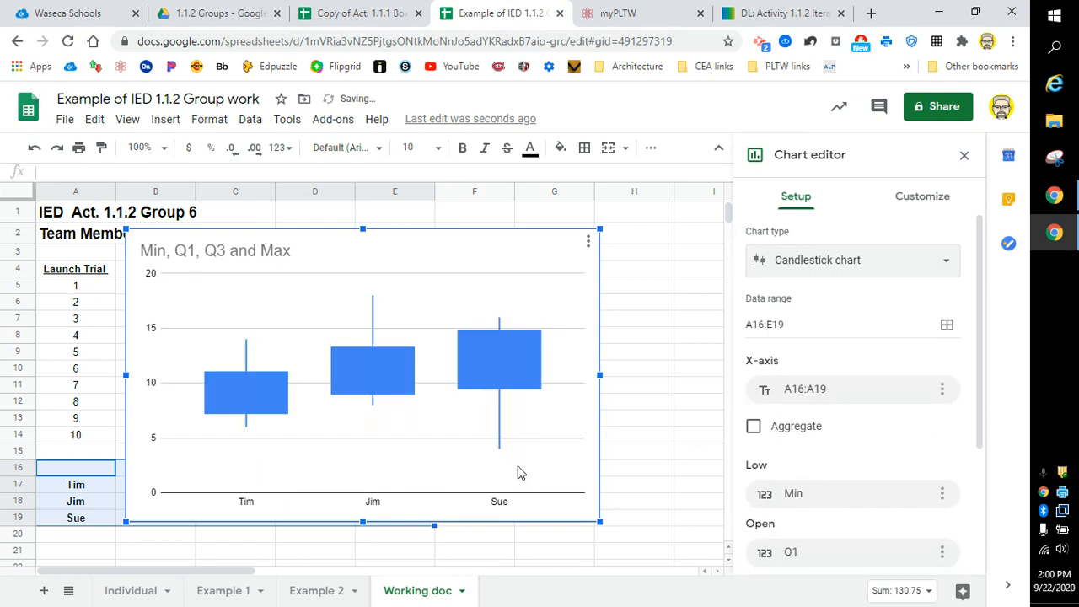
pyautogui.click(630, 423)
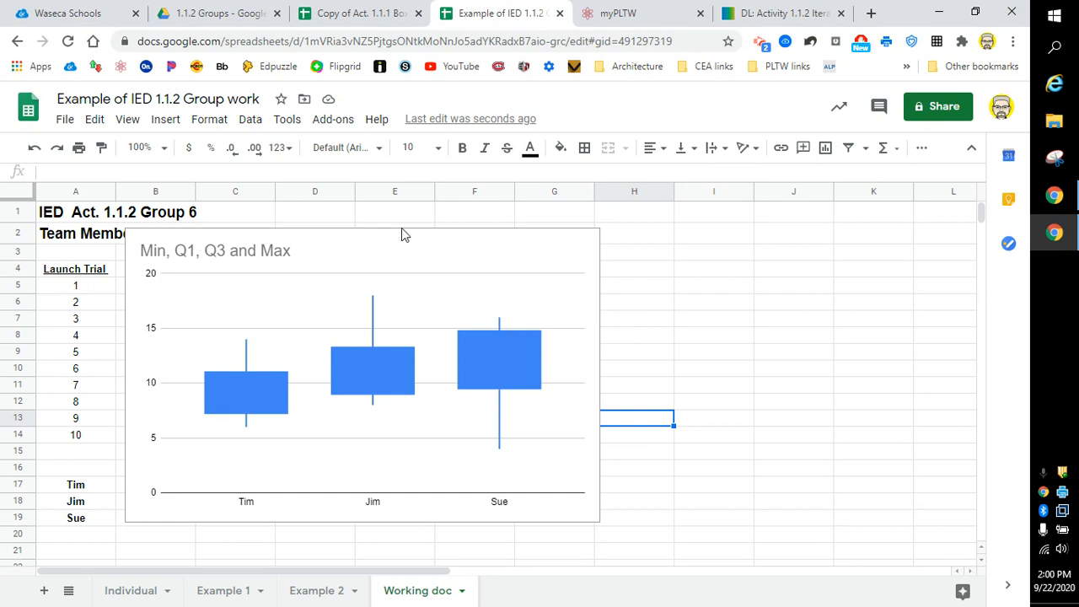
# Step: Shrink the candlestick chart and place it beside the launch trial data, across about columns E to I and above the statistics table
pyautogui.click(556, 259)
pyautogui.moveTo(511, 231); pyautogui.dragTo(893, 221)
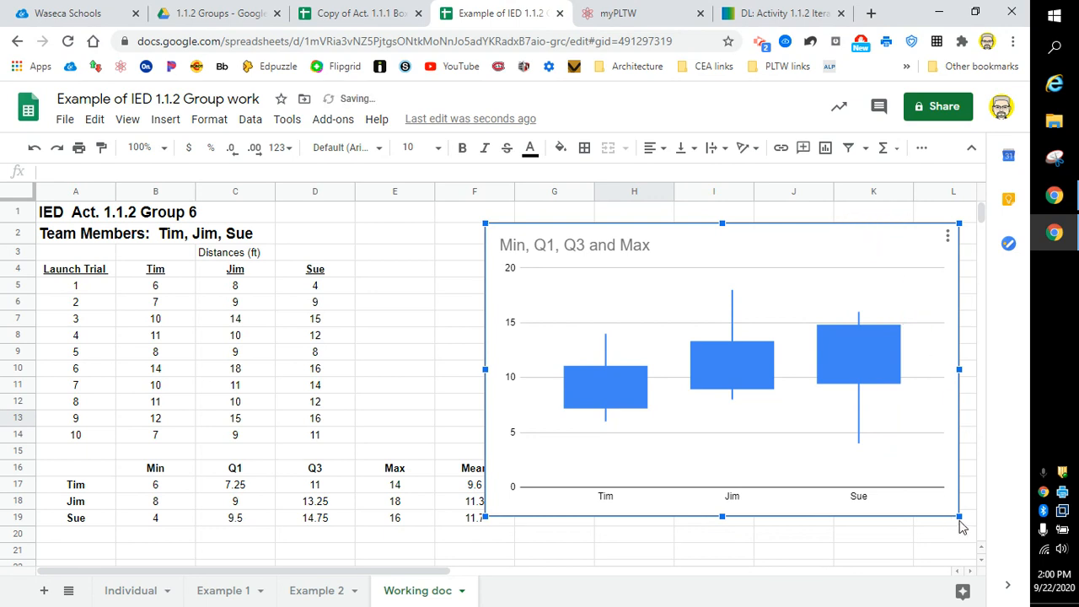
pyautogui.moveTo(959, 515); pyautogui.dragTo(862, 408)
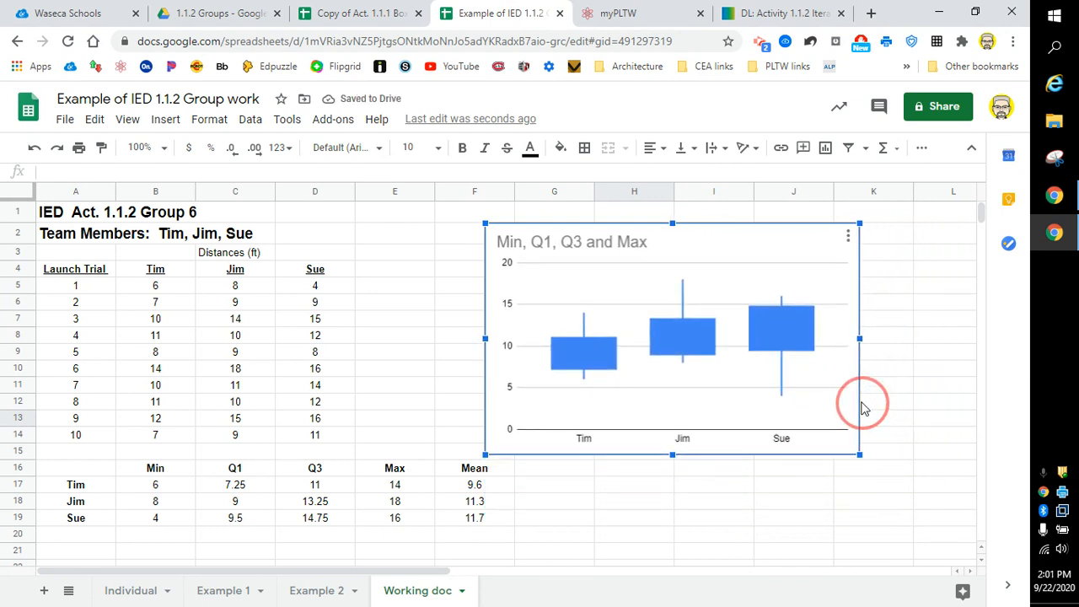
pyautogui.moveTo(731, 231); pyautogui.dragTo(612, 217)
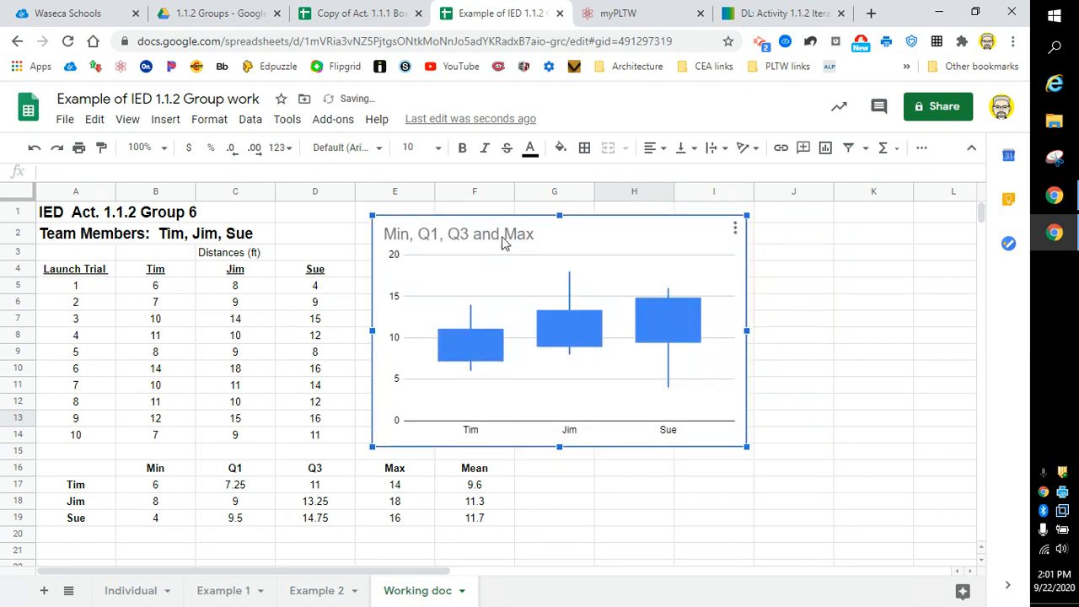
pyautogui.click(581, 218)
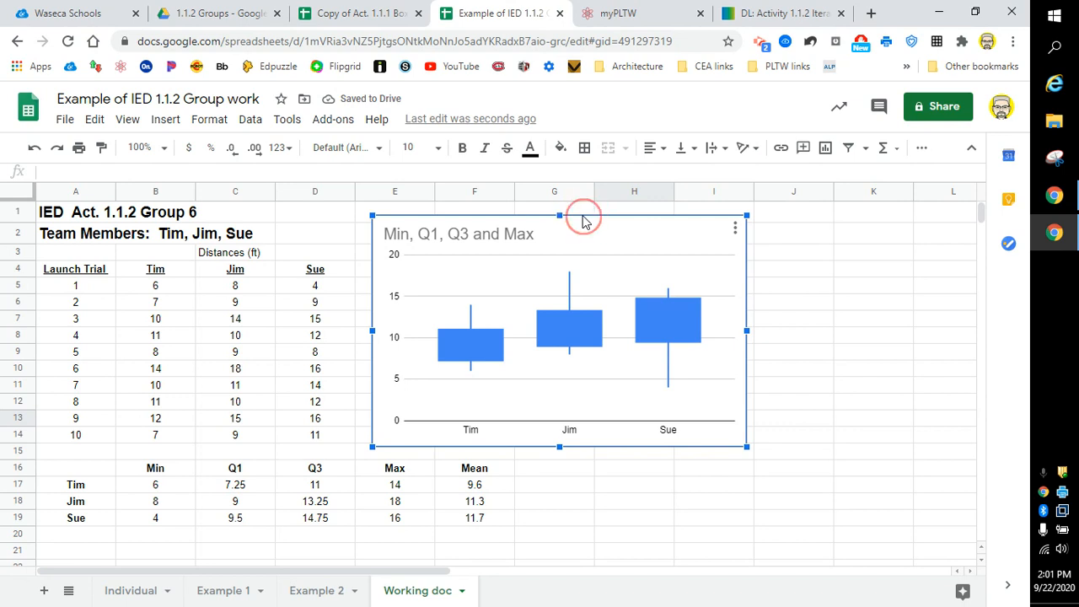
pyautogui.click(596, 257)
pyautogui.moveTo(757, 291); pyautogui.dragTo(835, 309)
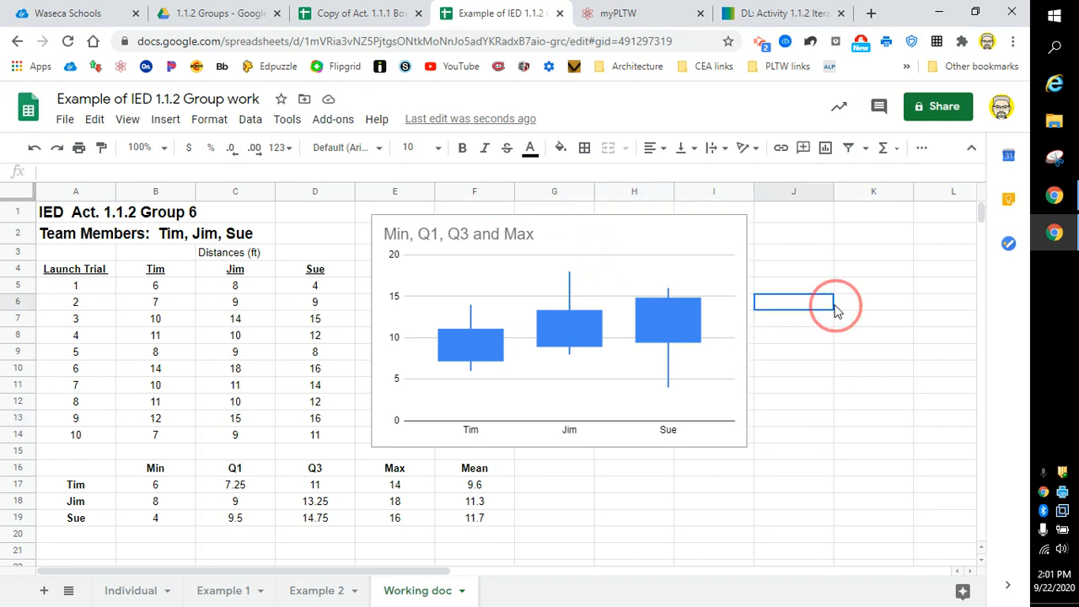
# Step: Set the candlestick chart's title to "Launcher Team Trials"
pyautogui.click(684, 270)
pyautogui.doubleClick(685, 269)
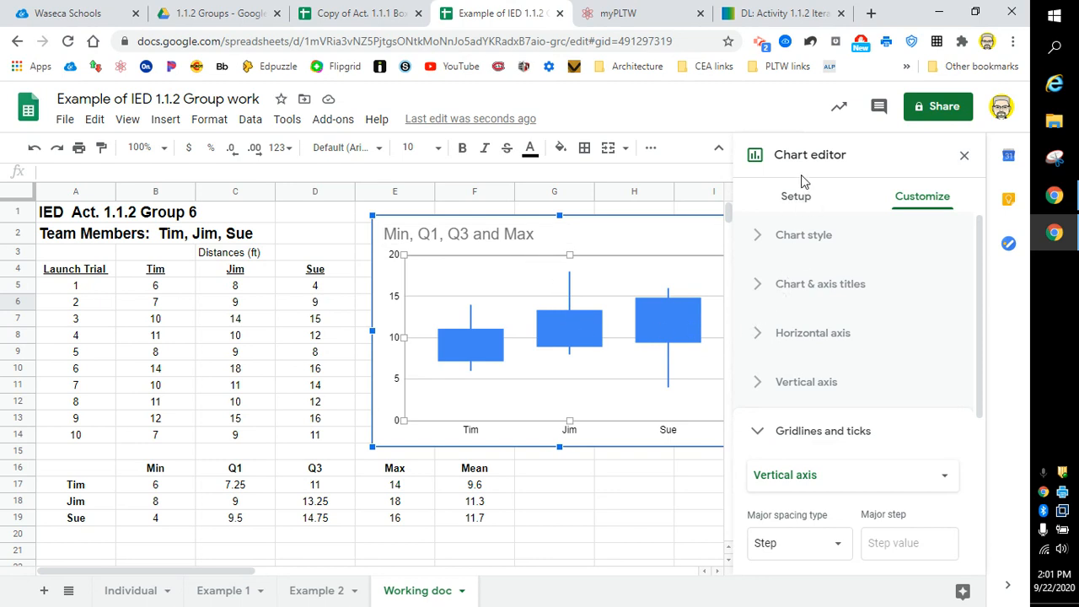
pyautogui.click(790, 202)
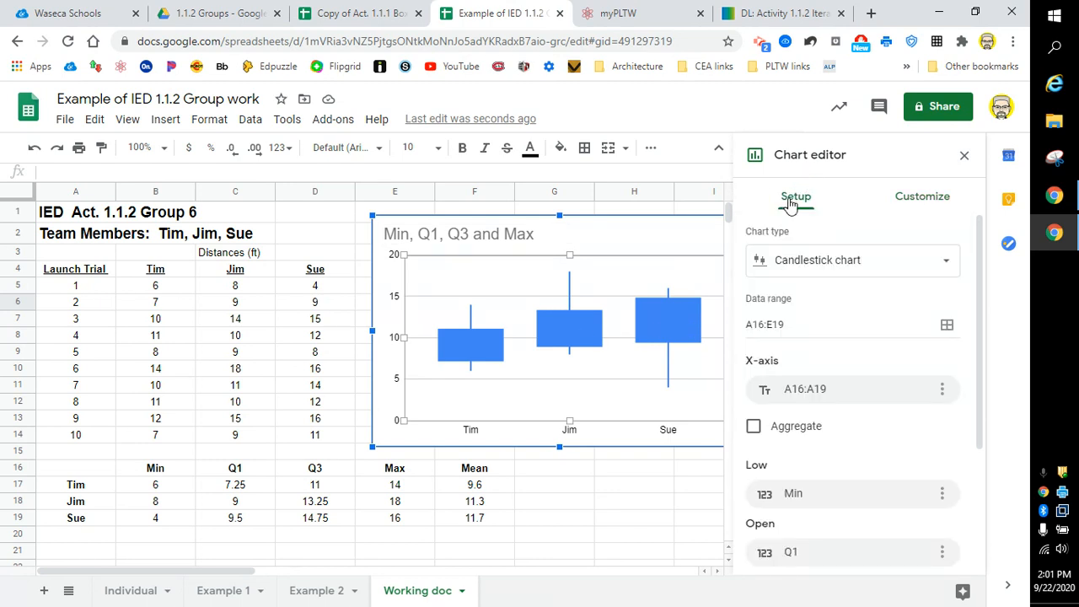
pyautogui.click(908, 202)
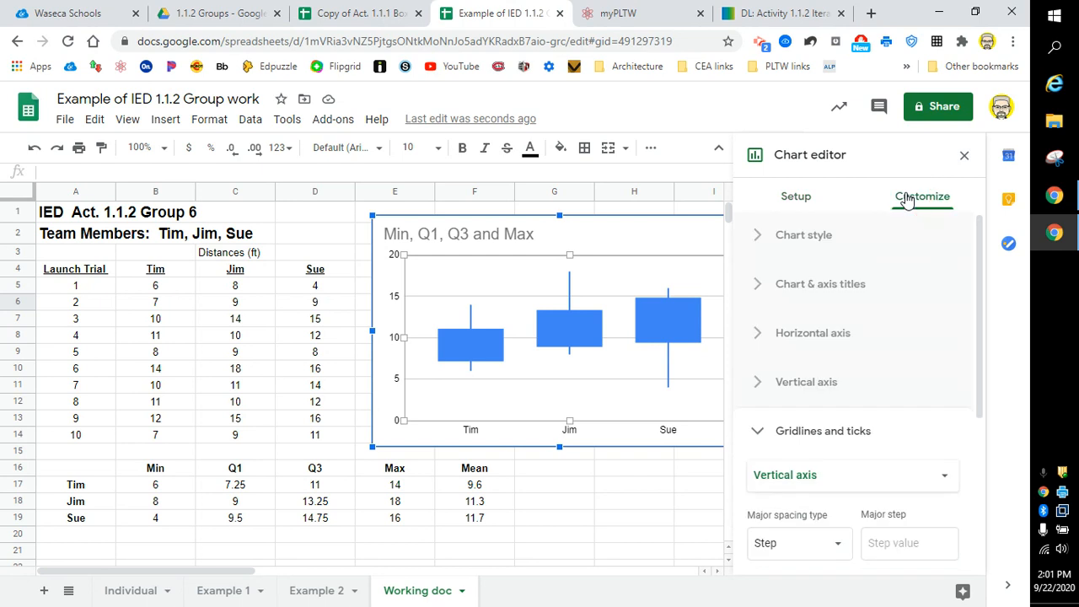
pyautogui.click(788, 291)
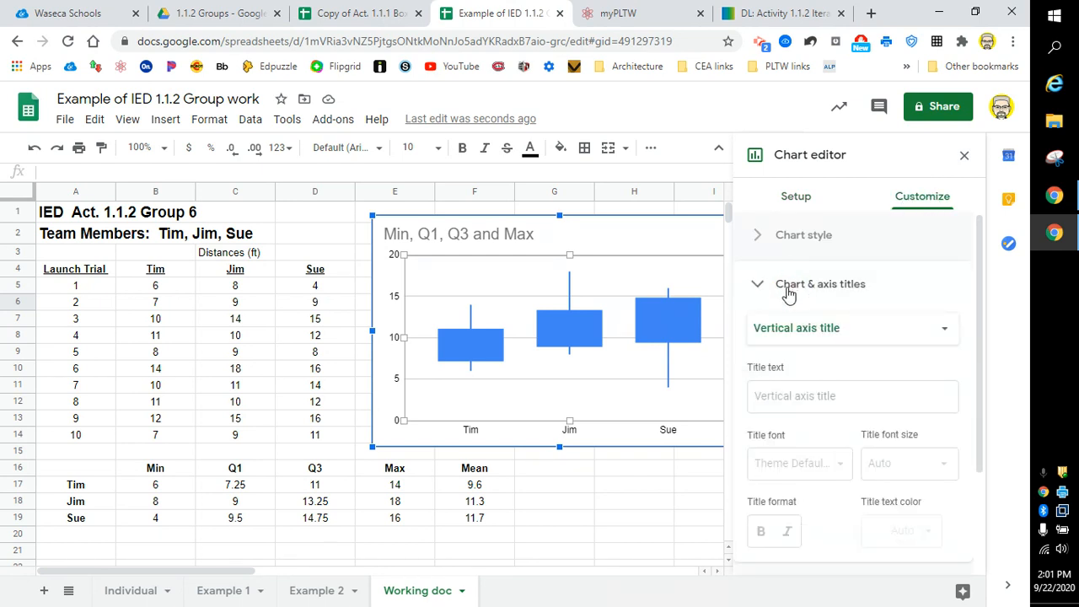
pyautogui.click(925, 344)
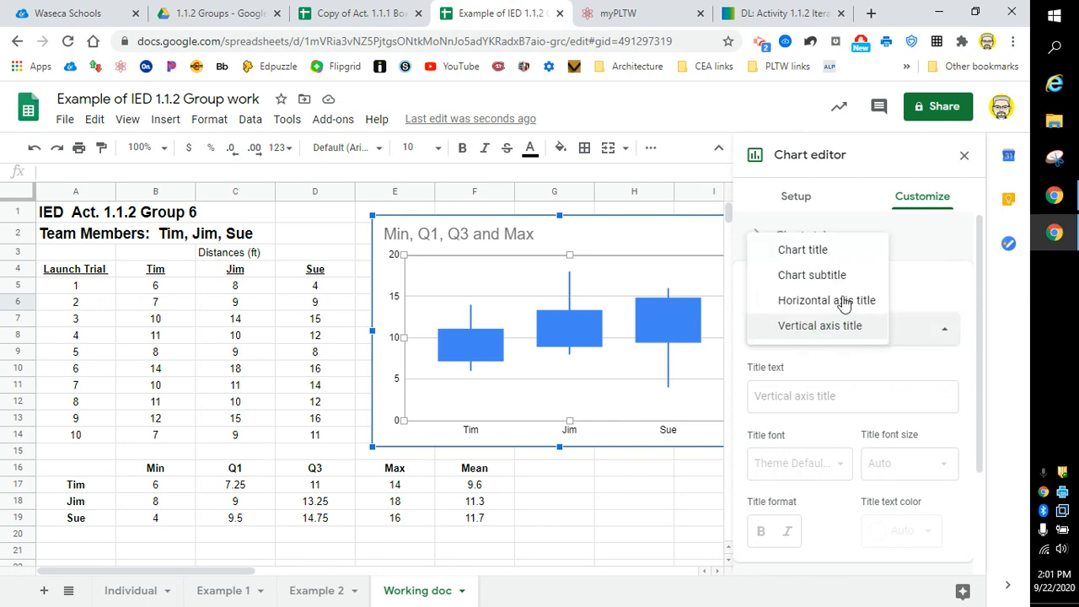
pyautogui.click(809, 253)
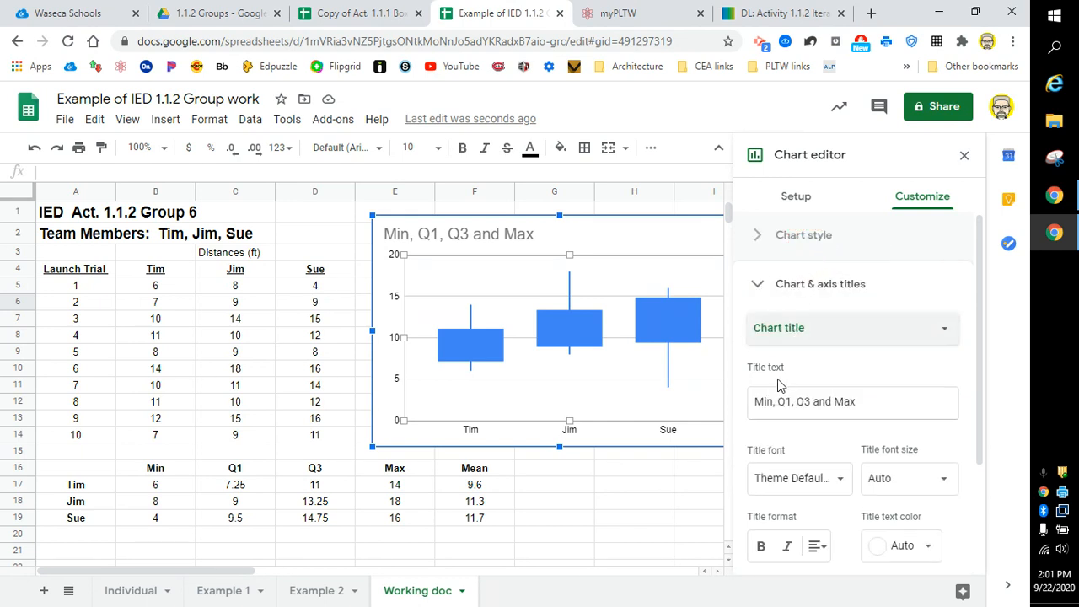
pyautogui.moveTo(866, 403); pyautogui.dragTo(735, 402)
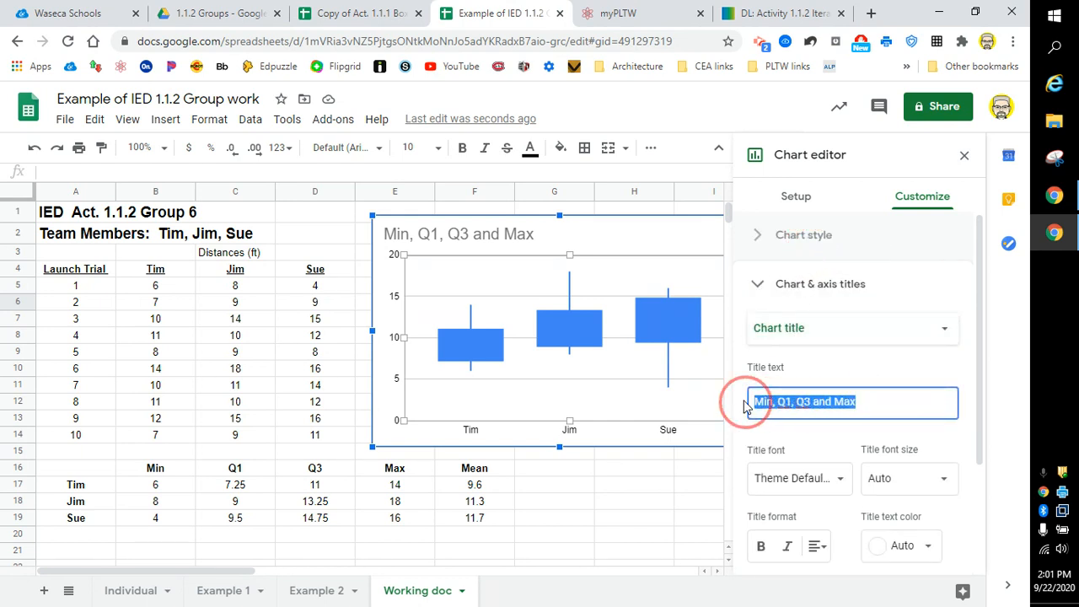
pyautogui.write('Launcher Te')
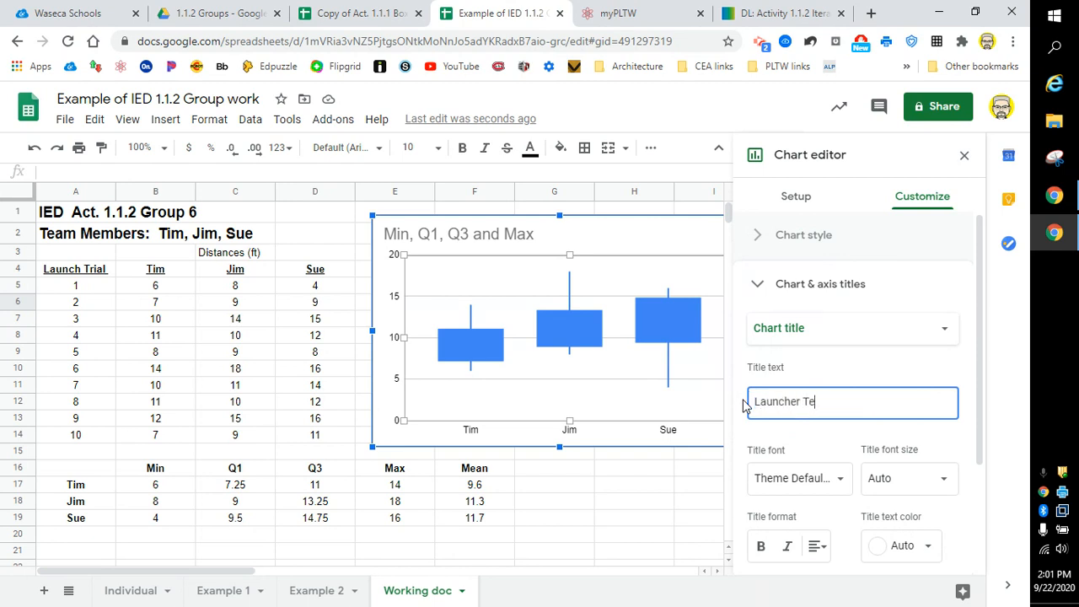
pyautogui.write('am Trials')
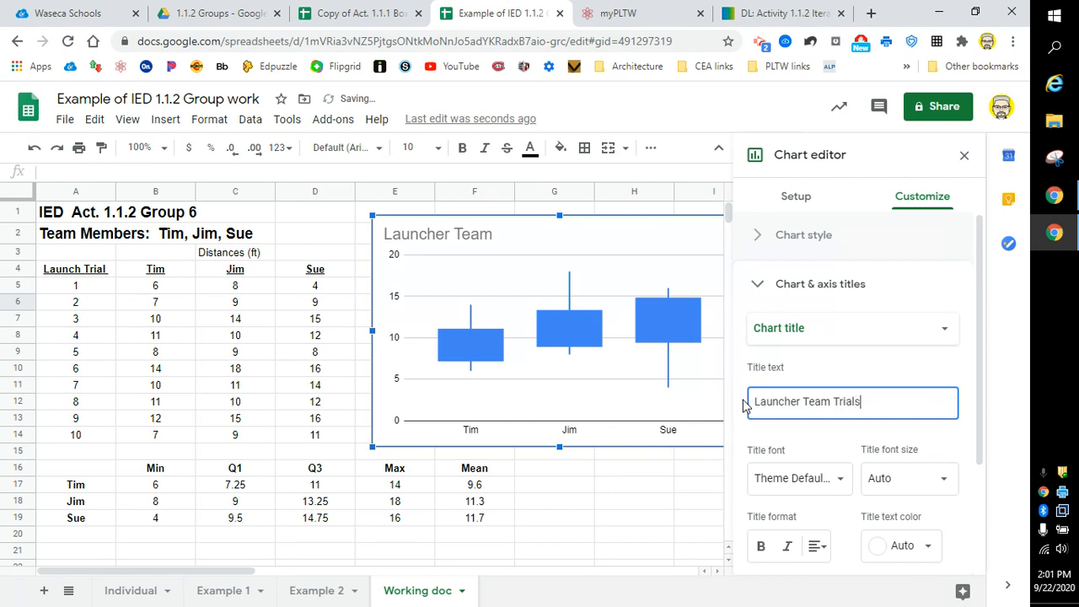
pyautogui.click(814, 381)
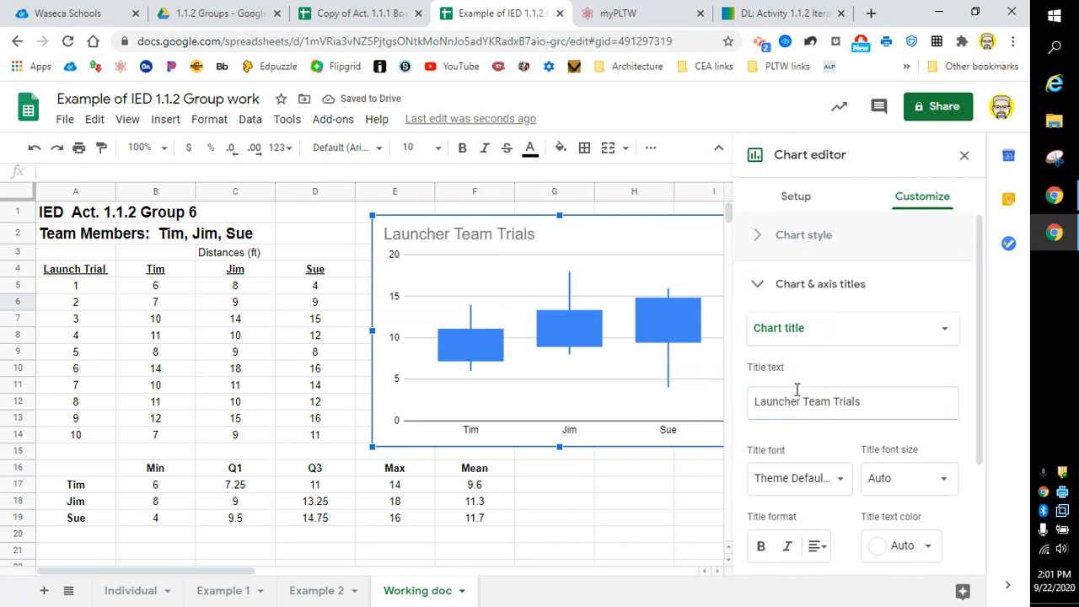
# Step: Set the chart's horizontal axis title to "Students"
pyautogui.click(942, 334)
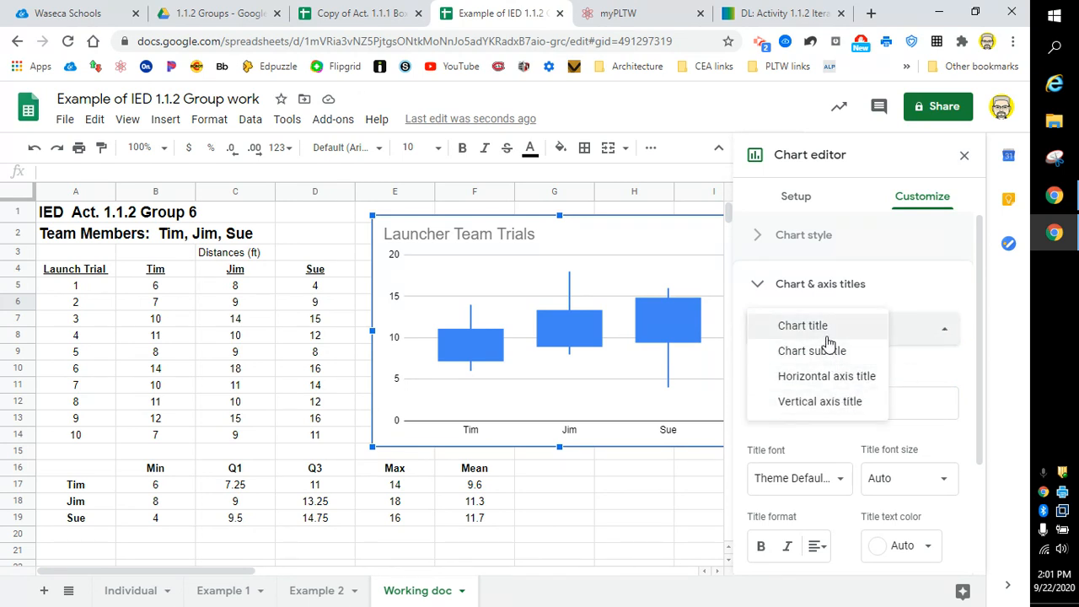
pyautogui.click(816, 386)
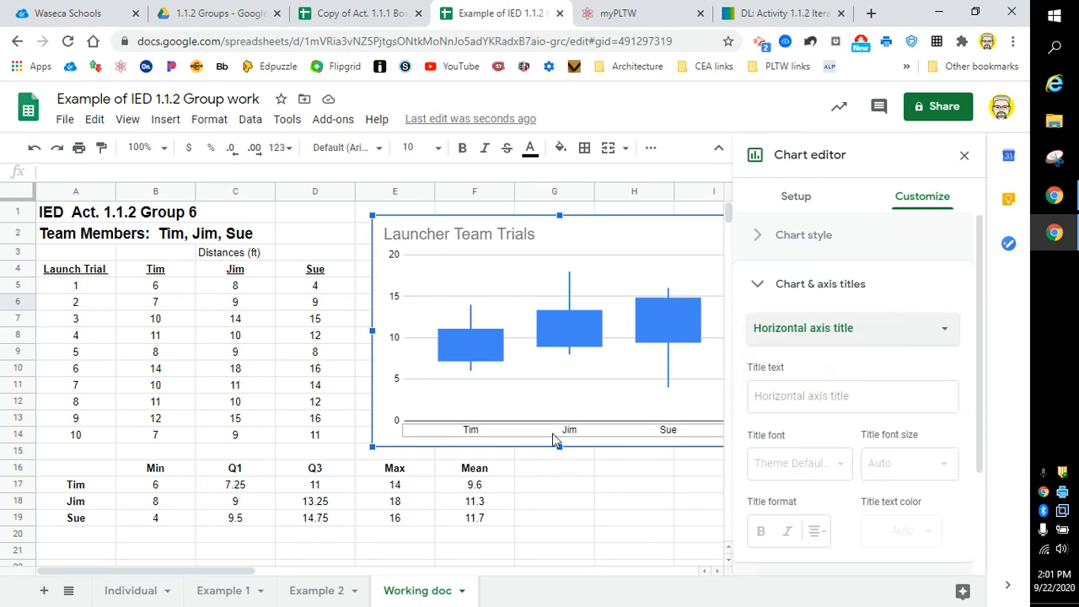
pyautogui.click(806, 396)
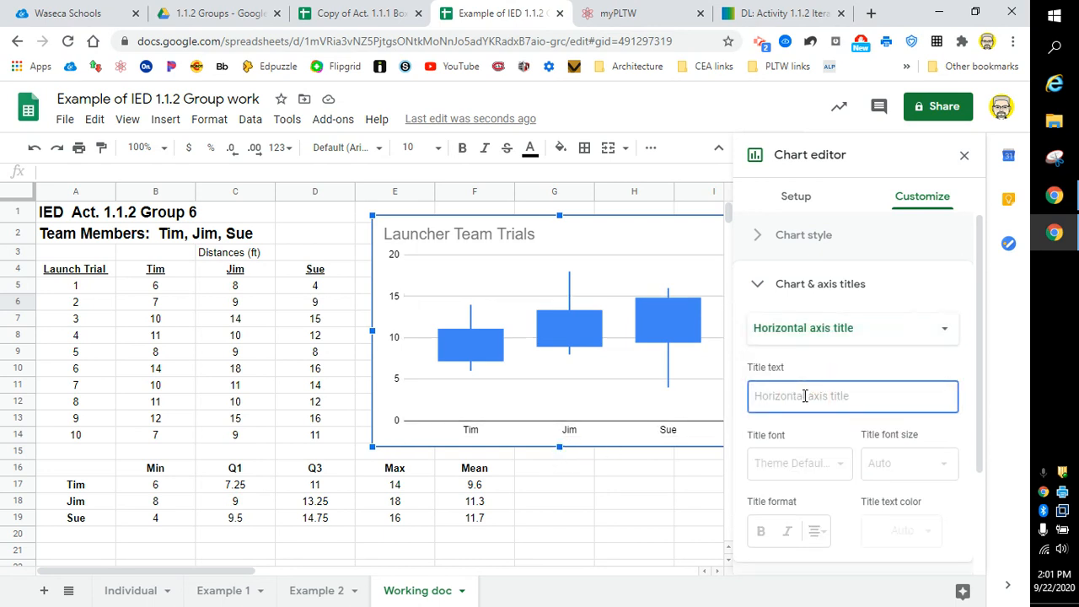
pyautogui.write('Student')
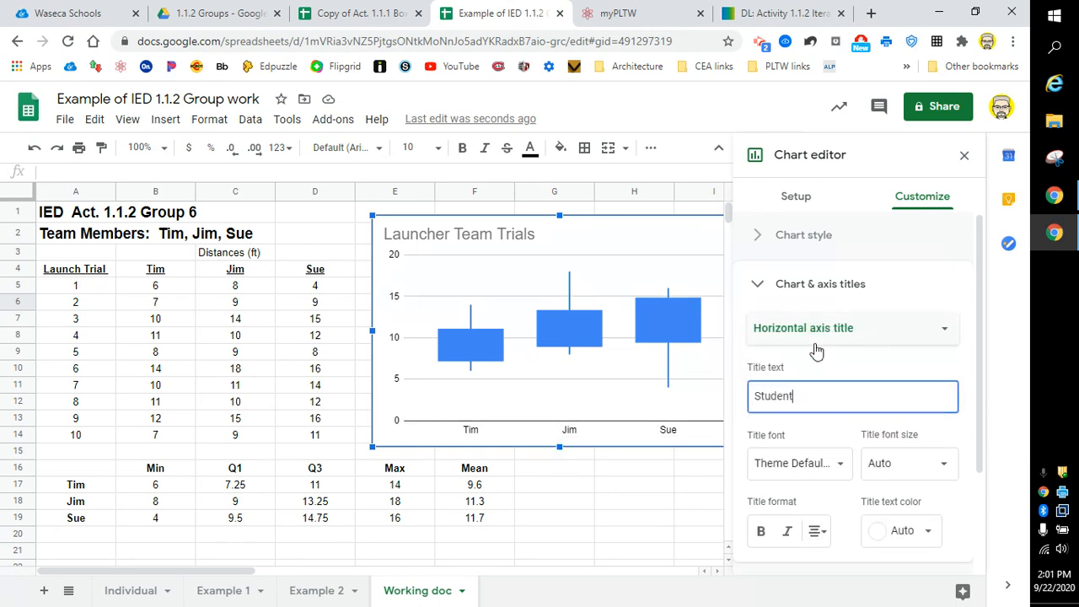
pyautogui.write('s')
pyautogui.press('BackSpace')
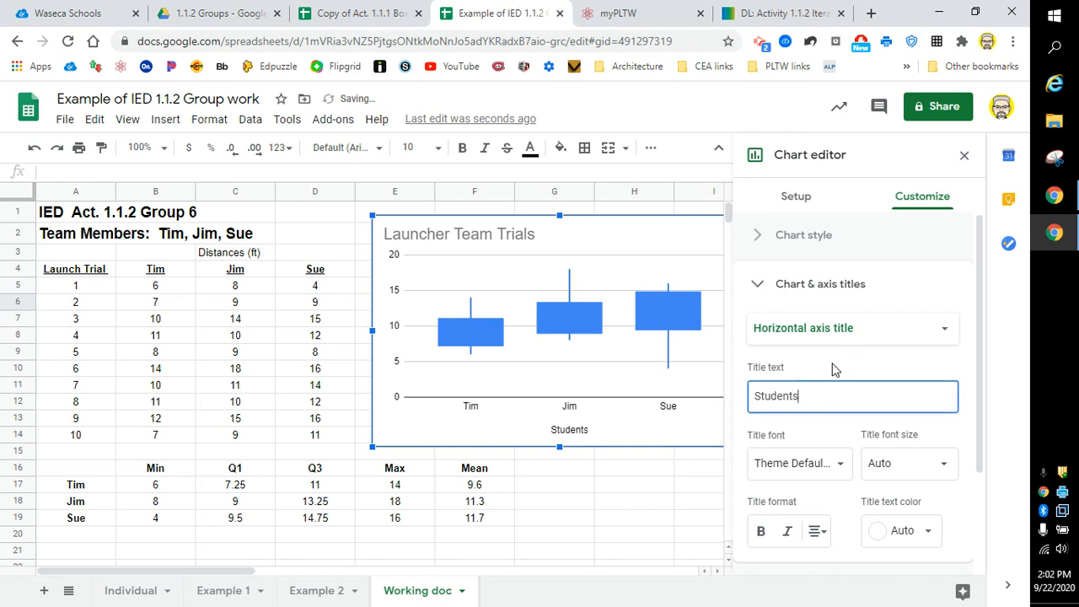
# Step: Set the chart's vertical axis title to "Dist. (ft)" and close the chart settings
pyautogui.click(943, 336)
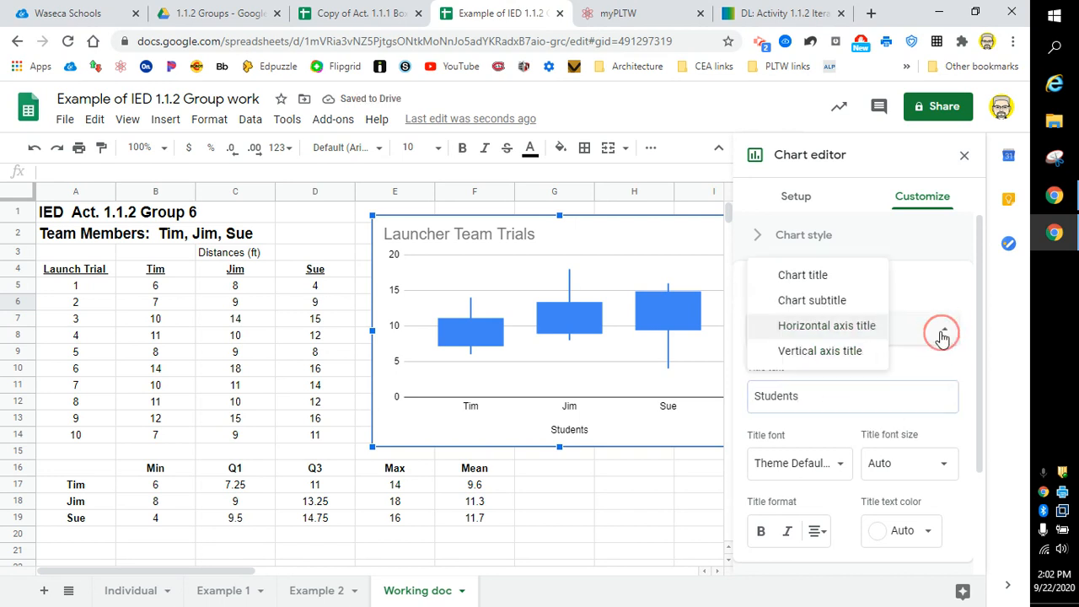
pyautogui.click(823, 352)
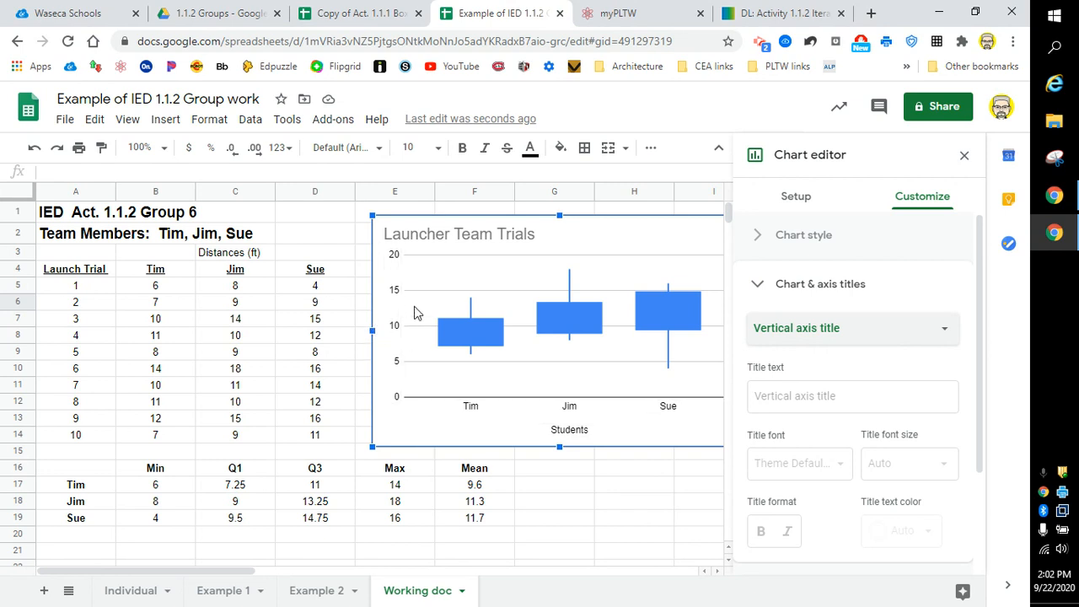
pyautogui.click(808, 397)
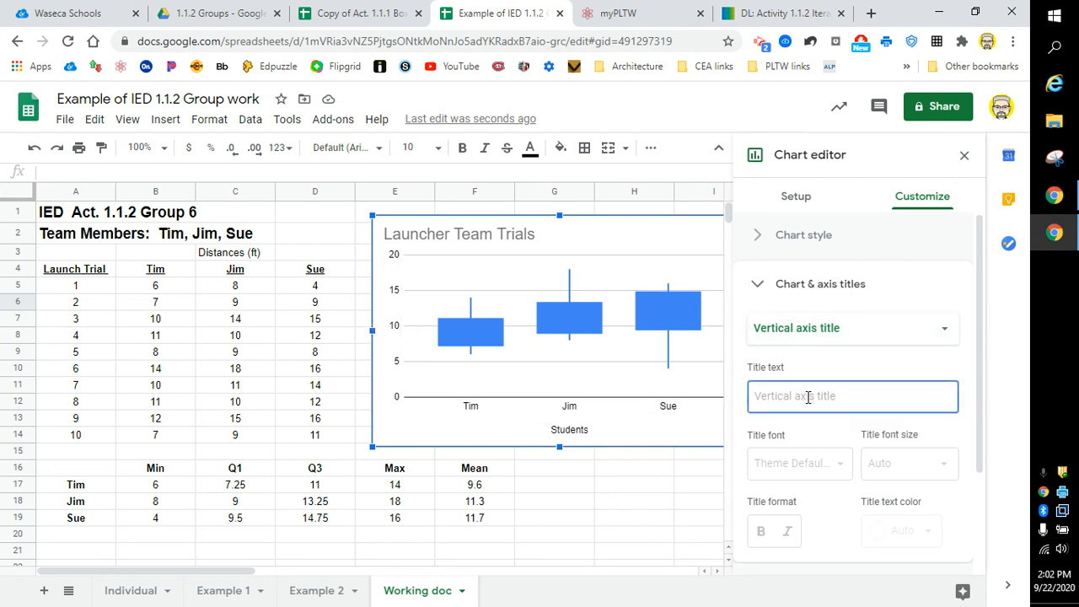
pyautogui.write('Dist')
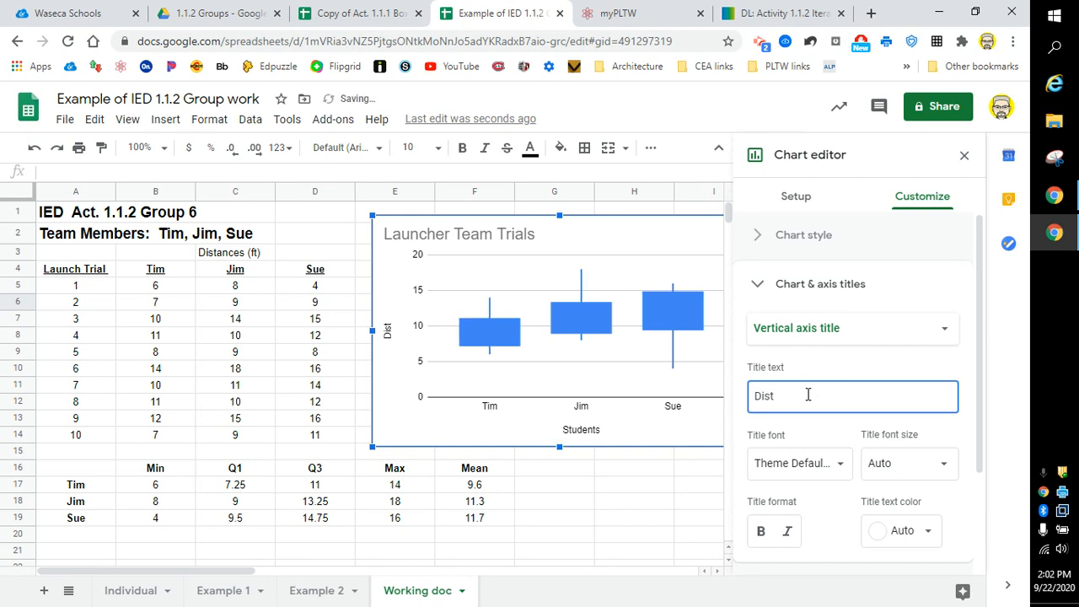
pyautogui.write('. (ft')
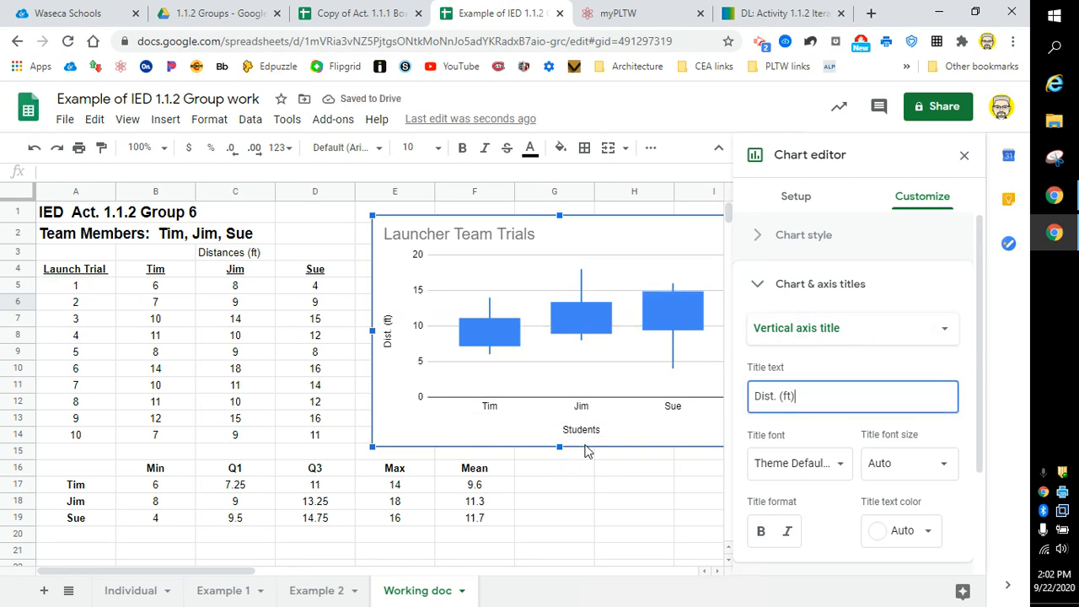
pyautogui.click(964, 157)
pyautogui.click(682, 491)
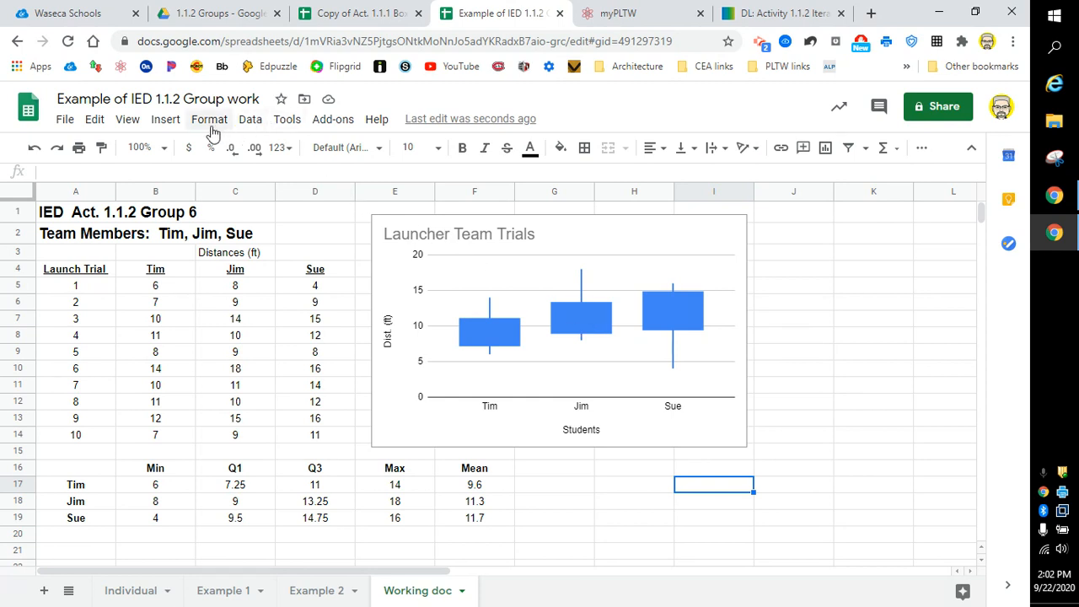
# Step: Insert a drawing of a single straight horizontal red line, about 1.6 ruler units long, into the sheet
pyautogui.click(164, 123)
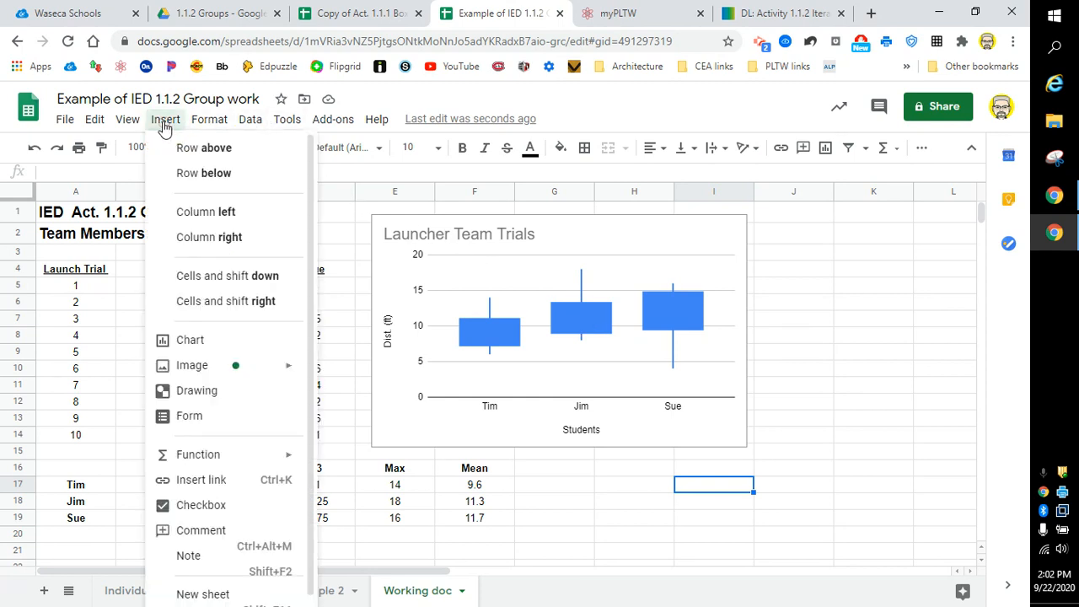
pyautogui.click(181, 391)
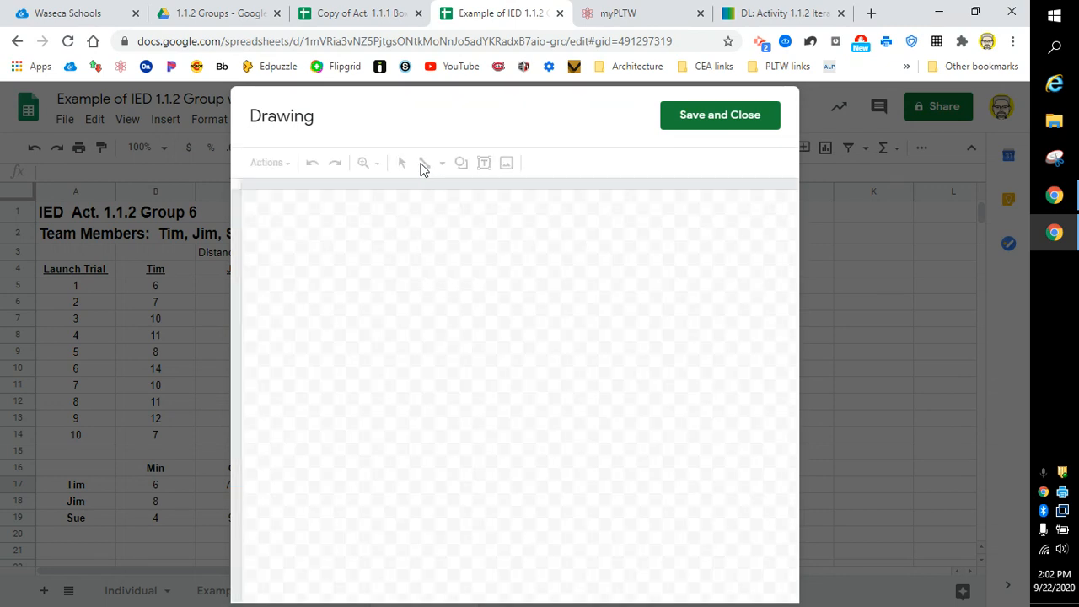
pyautogui.click(425, 163)
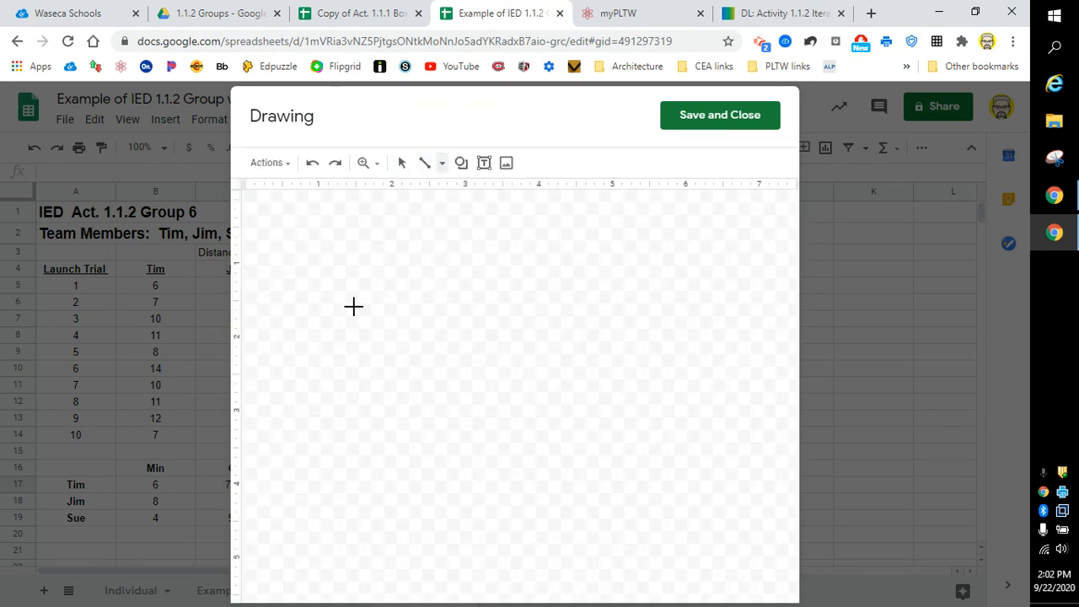
pyautogui.moveTo(354, 307); pyautogui.dragTo(475, 307)
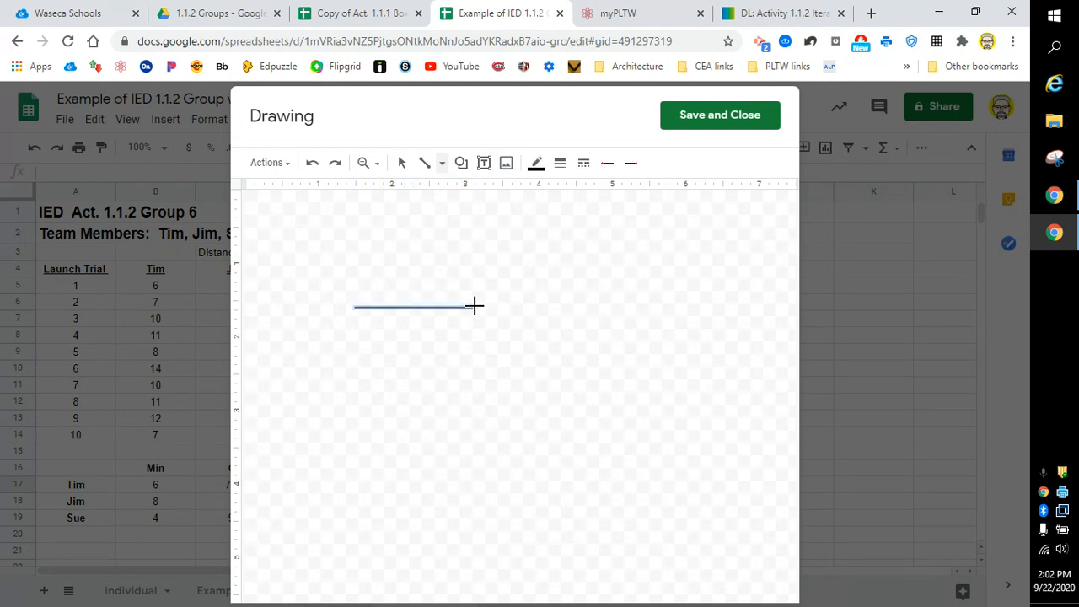
pyautogui.click(537, 164)
pyautogui.click(559, 238)
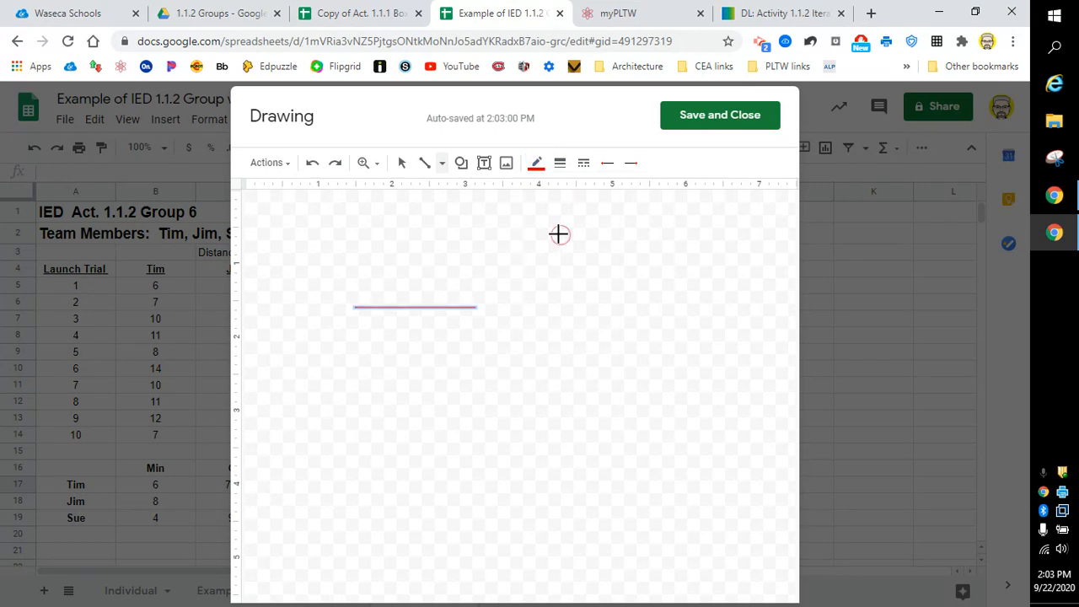
pyautogui.click(703, 120)
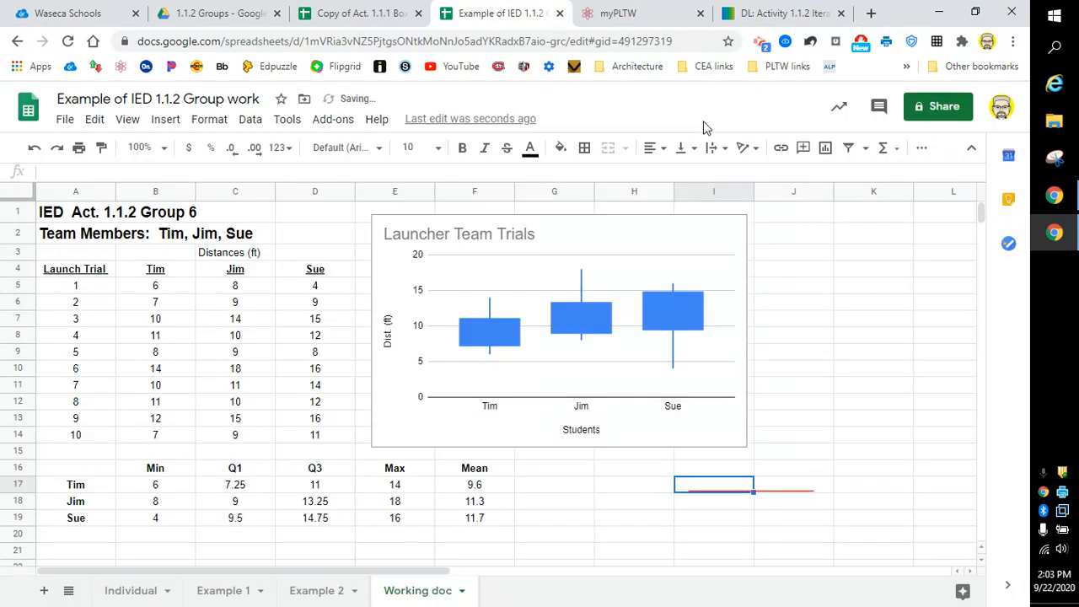
# Step: Move the red line across the chart's first candlestick, level with the 10 ft gridline, as a mean marker
pyautogui.click(782, 494)
pyautogui.moveTo(778, 492)
pyautogui.mouseDown()
pyautogui.moveTo(661, 393)
pyautogui.moveTo(560, 361)
pyautogui.moveTo(518, 333)
pyautogui.mouseUp()
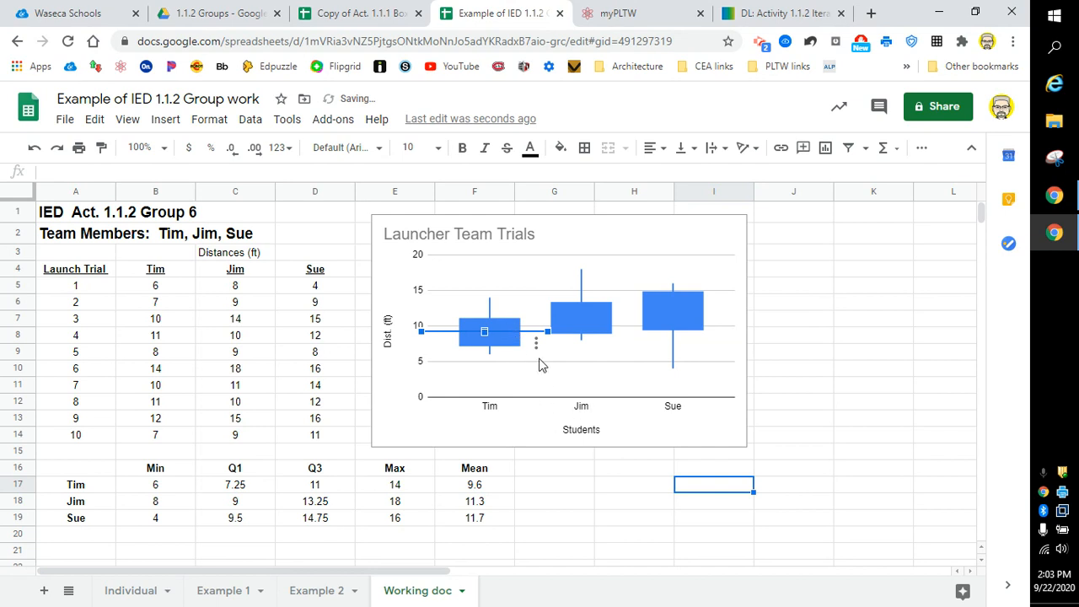
pyautogui.moveTo(531, 331); pyautogui.dragTo(533, 330)
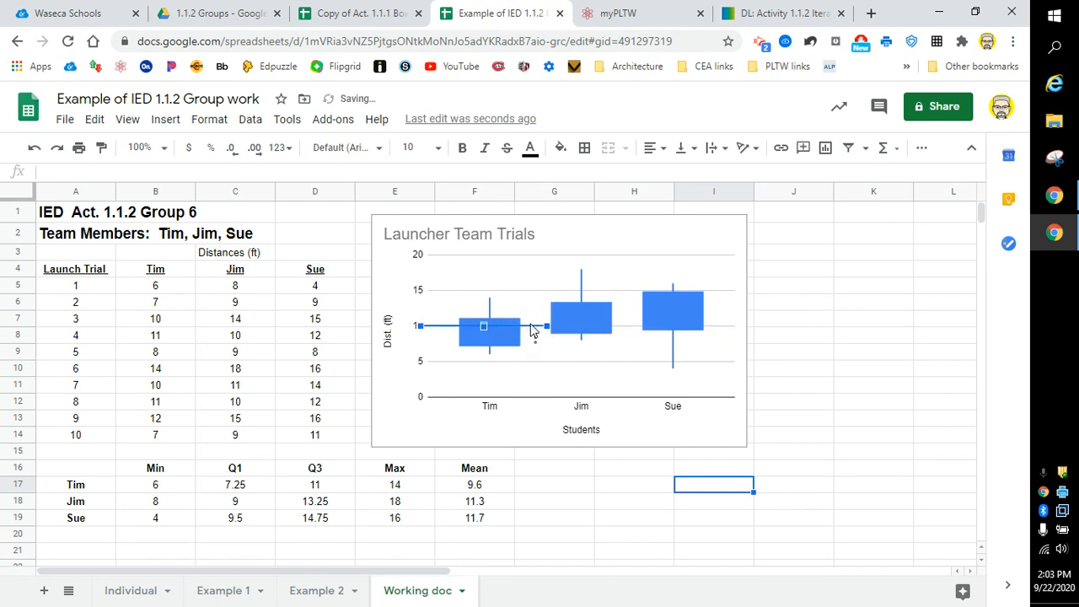
pyautogui.click(557, 373)
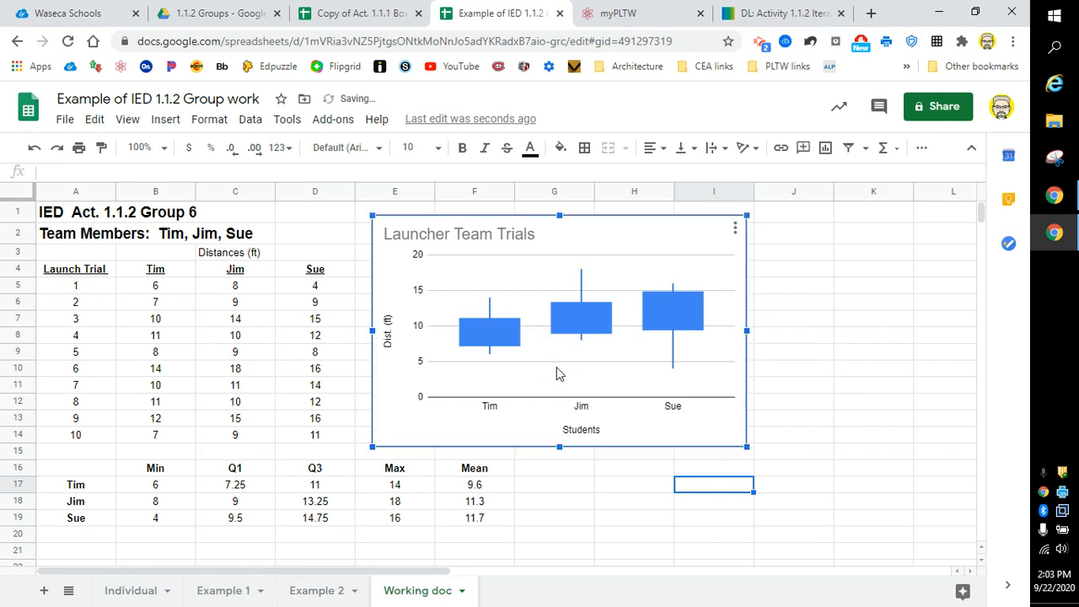
pyautogui.click(817, 360)
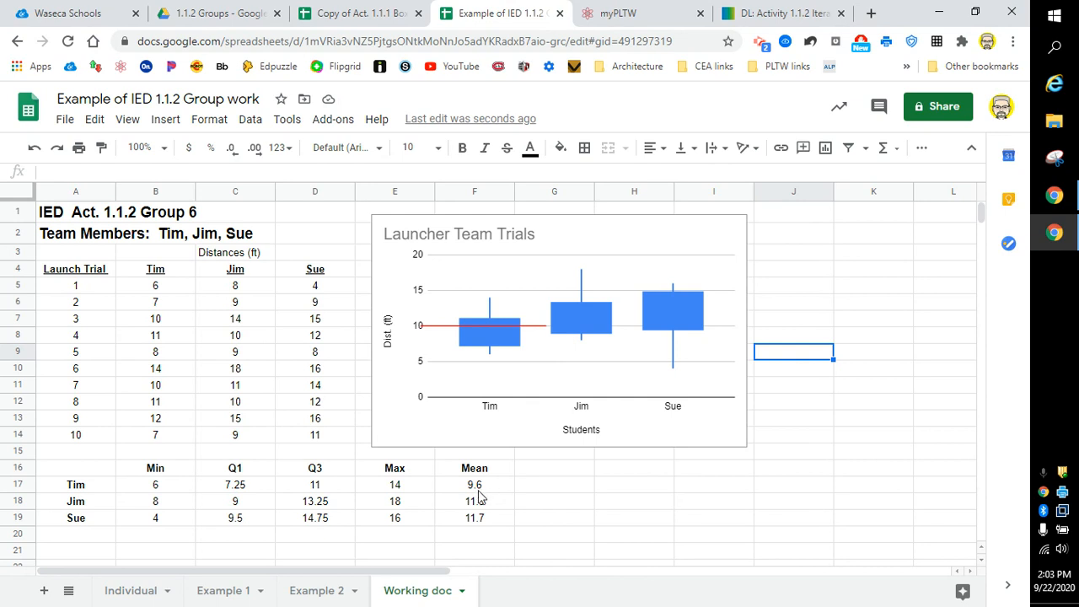
pyautogui.click(654, 489)
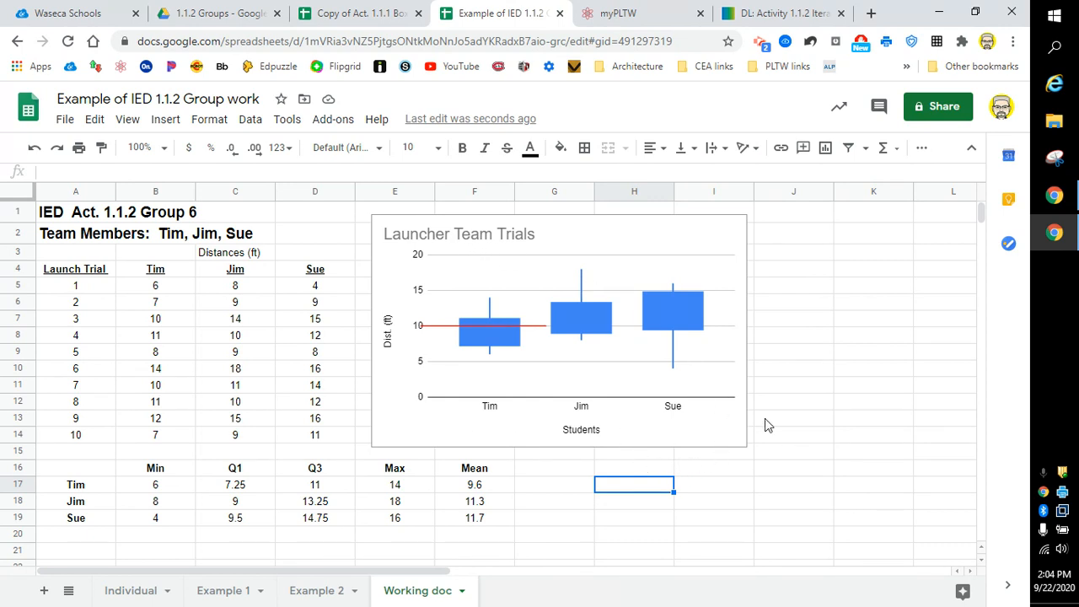
# Step: Review the candlestick chart's setup, including its chart type, data range, X-axis and Low, Open, Close and High series
pyautogui.click(586, 256)
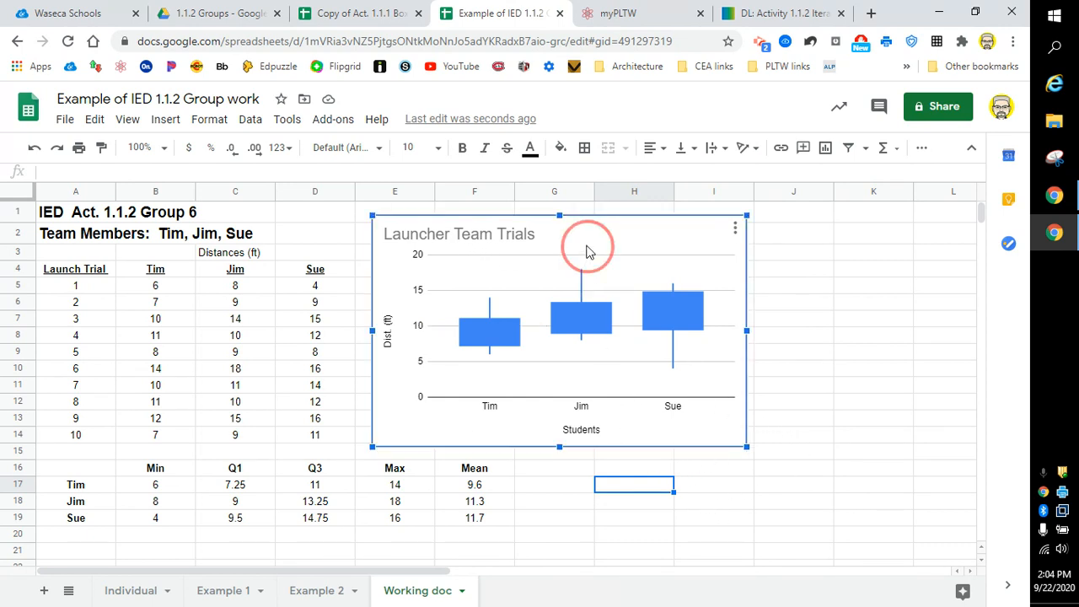
pyautogui.click(586, 255)
pyautogui.click(922, 196)
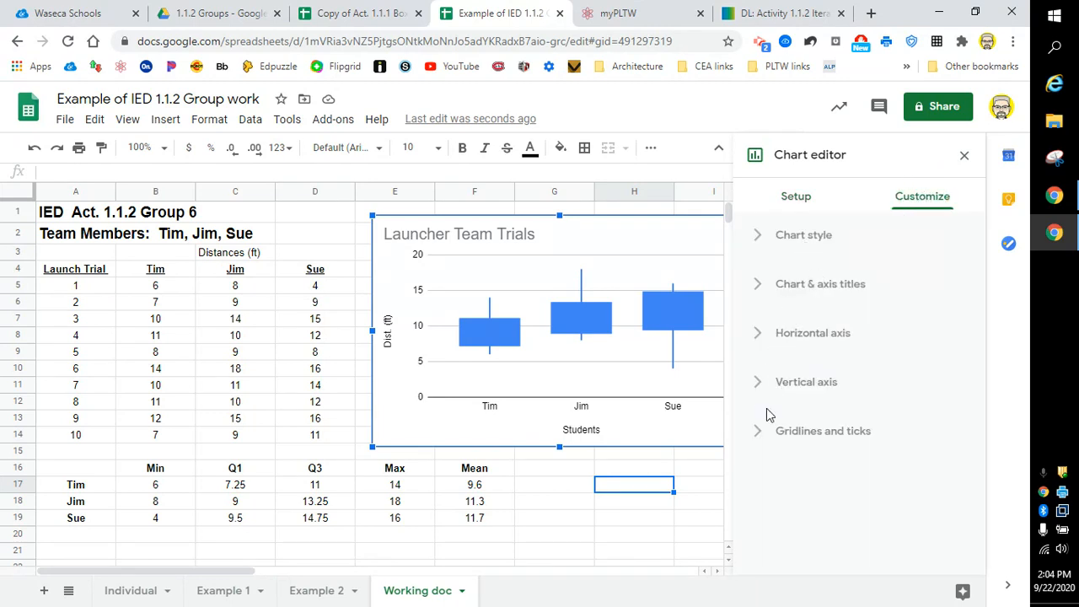
pyautogui.click(796, 197)
pyautogui.scroll(-3, 803, 360)
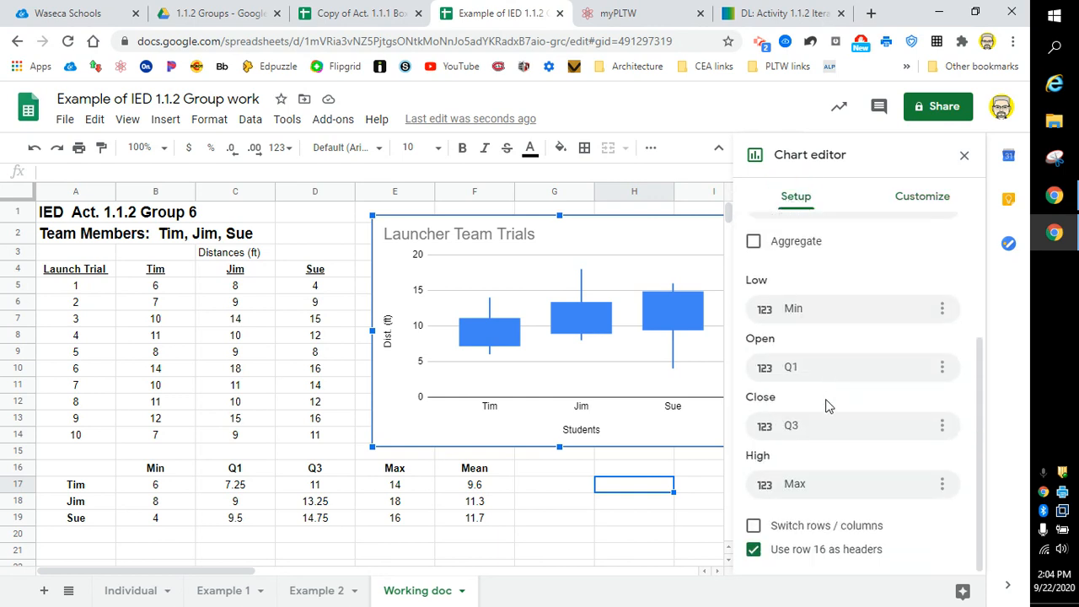
pyautogui.scroll(3, 819, 535)
pyautogui.scroll(-3, 821, 536)
pyautogui.scroll(3, 764, 535)
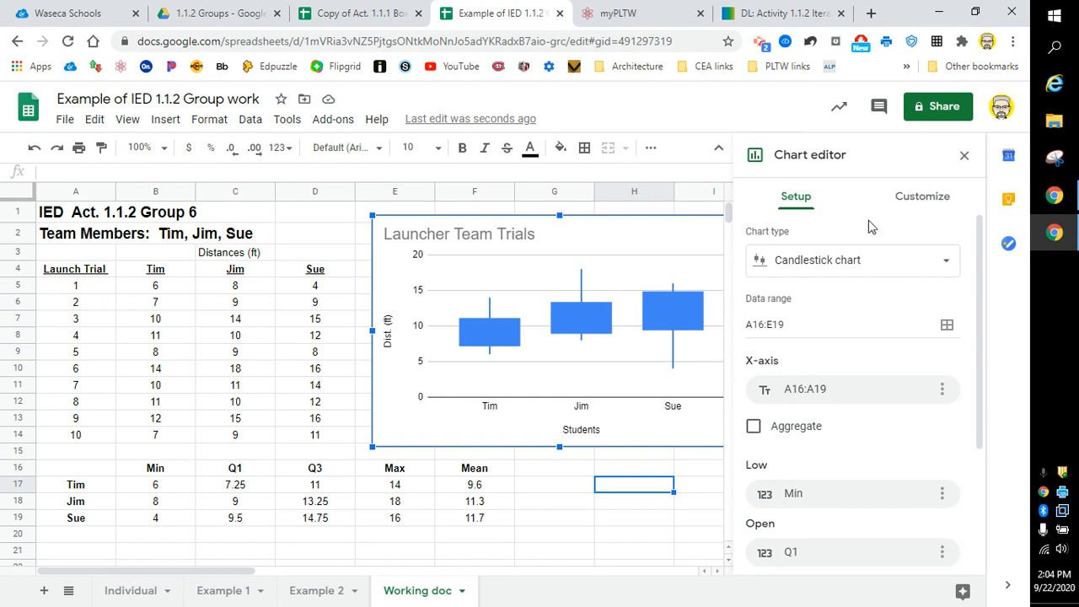
# Step: Set the chart's background color to yellow and border color to blue, close its settings and minimize the browser
pyautogui.click(923, 197)
pyautogui.click(811, 238)
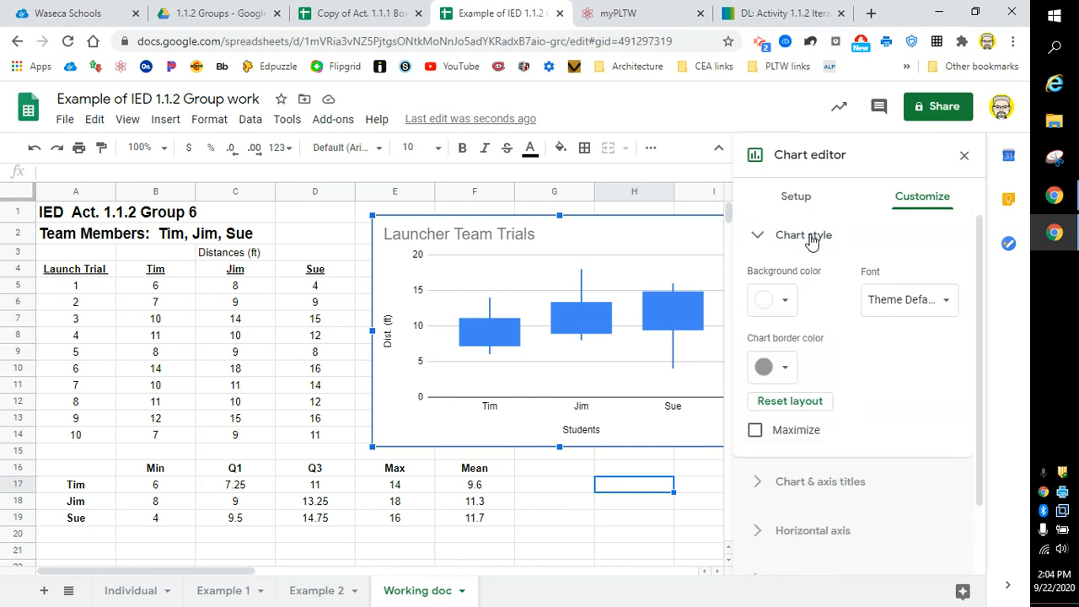
pyautogui.click(785, 301)
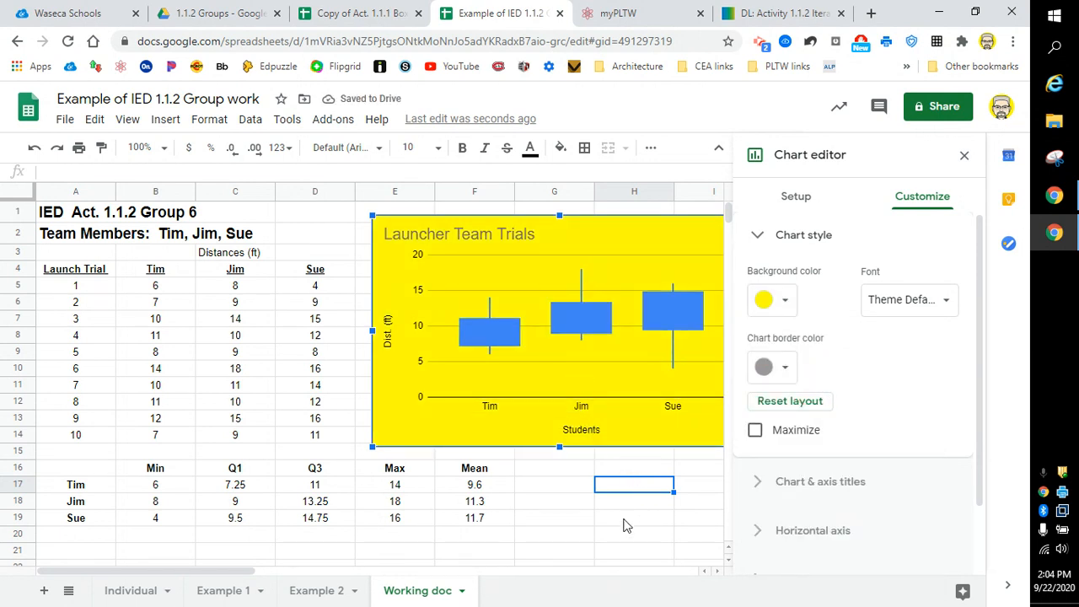
pyautogui.click(783, 373)
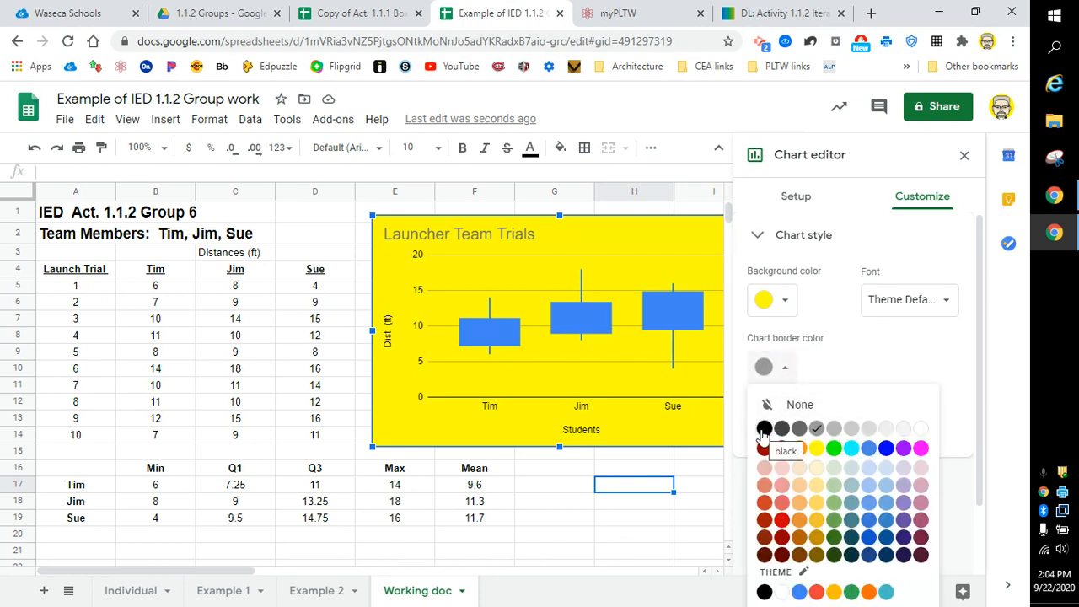
pyautogui.click(887, 448)
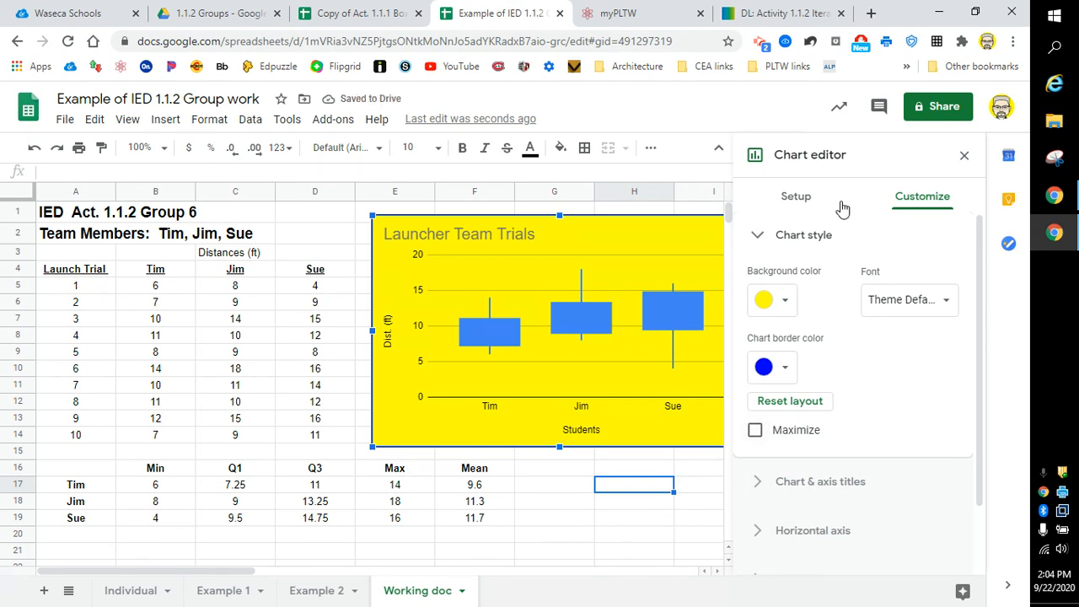
pyautogui.click(963, 155)
pyautogui.click(797, 478)
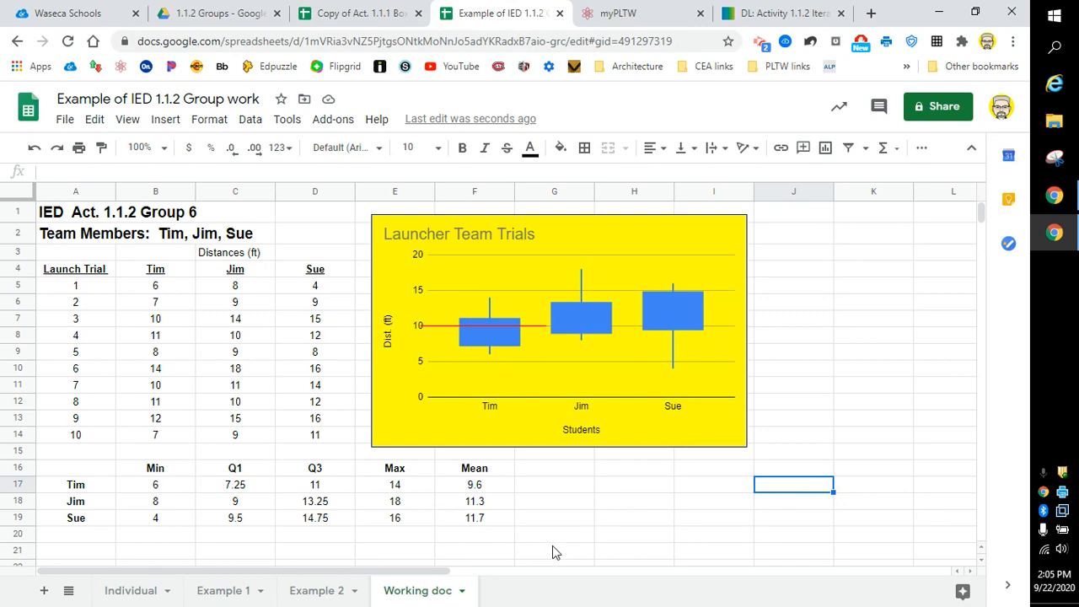
pyautogui.click(1055, 232)
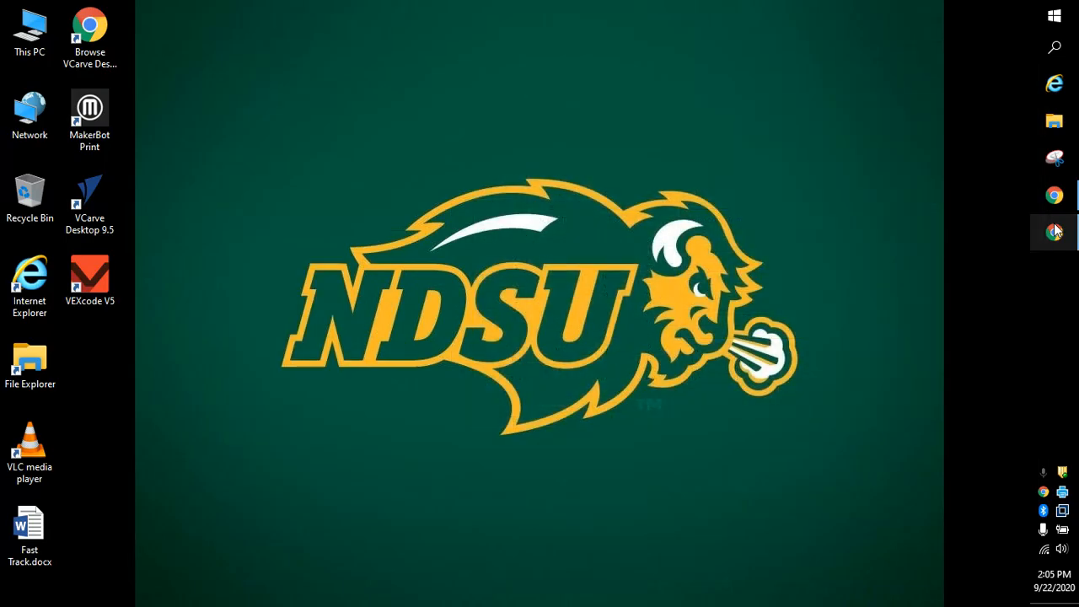